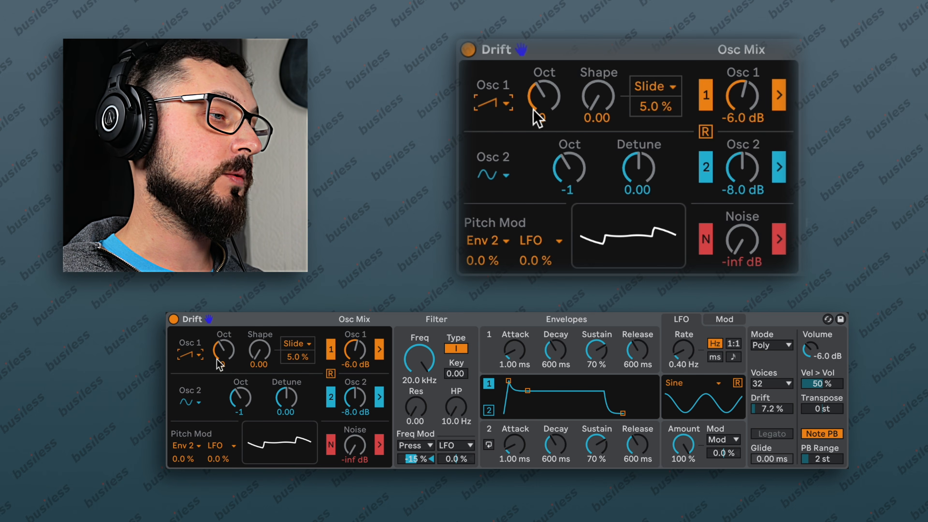
Step: Review the available waveforms for Osc 1 and Osc 2 and the octave setting of Osc 1
left_click(199, 354)
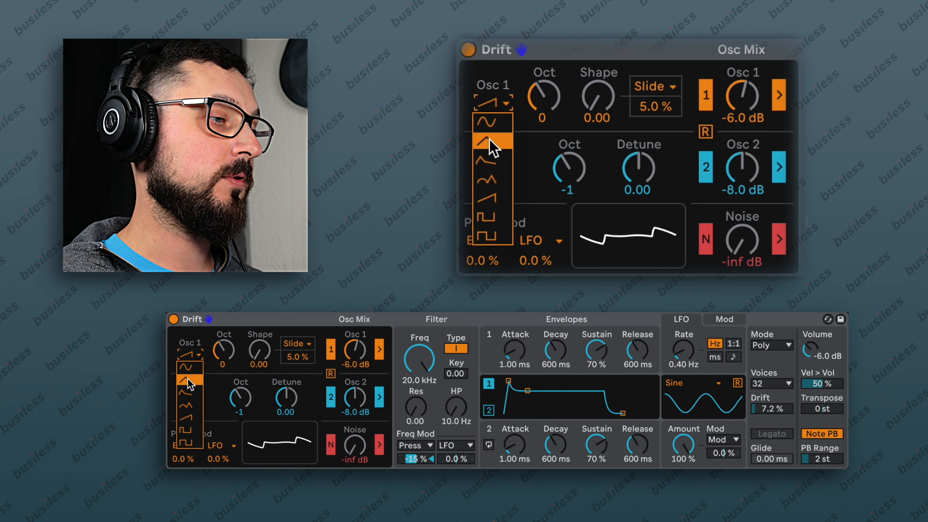
left_click(196, 351)
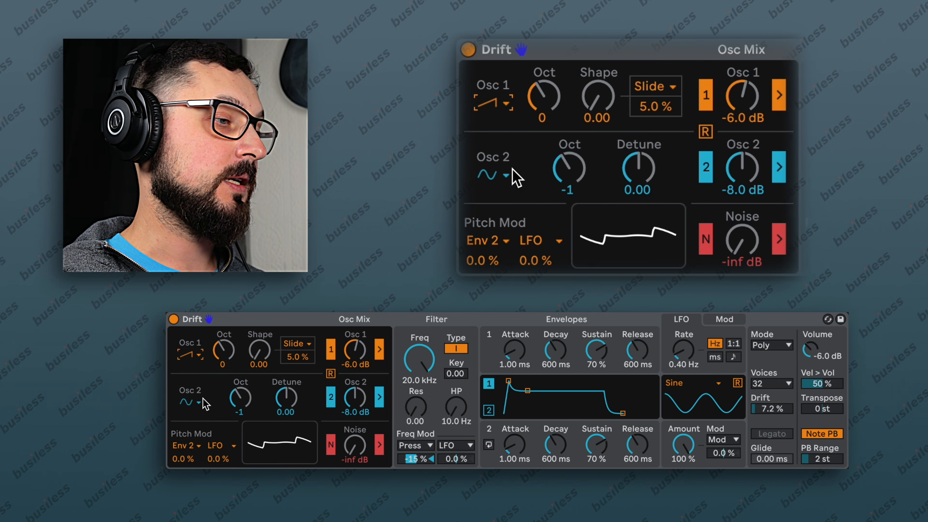
left_click(201, 401)
left_click(211, 384)
left_click(224, 349)
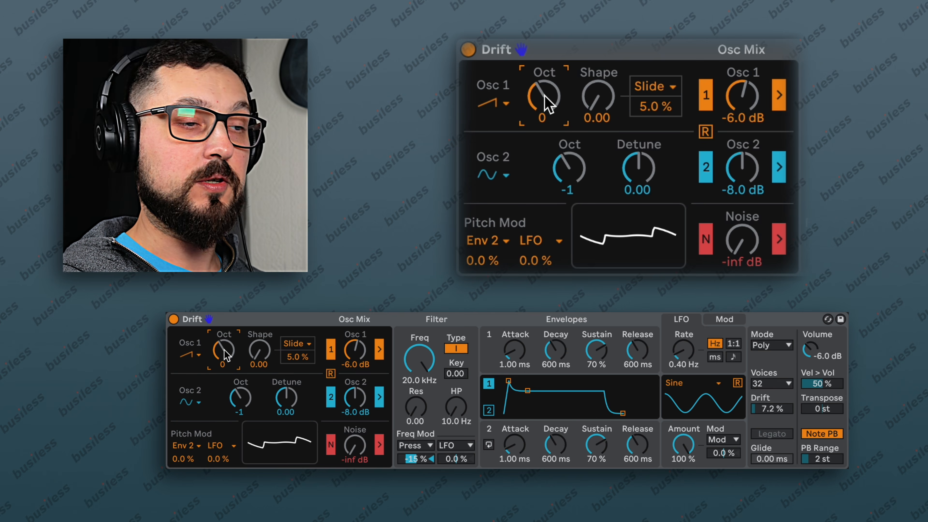
mouse_move(226, 355)
left_mouse_down()
mouse_move(225, 363)
mouse_move(225, 341)
mouse_move(225, 355)
left_mouse_up()
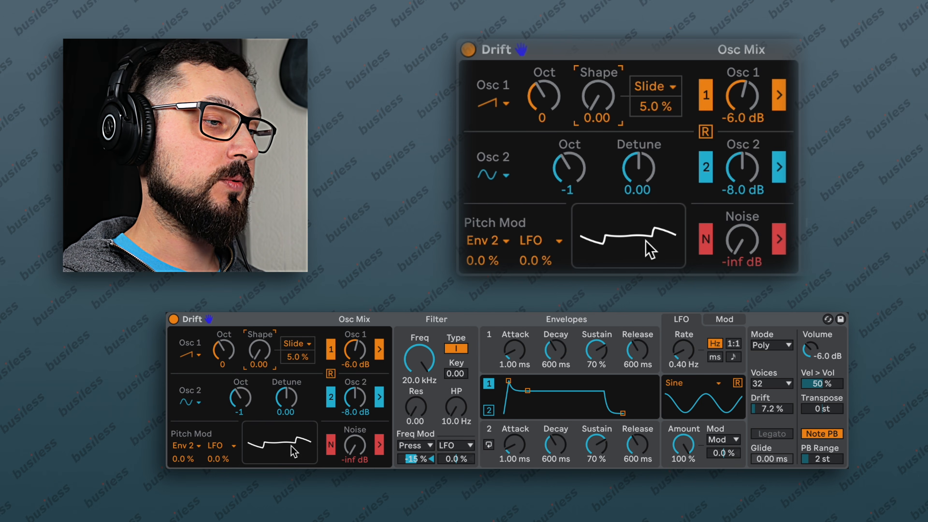
Step: Solo Osc 1 by switching off Osc 2 and Noise, and try its shape and octave controls
left_click(331, 396)
left_click(330, 447)
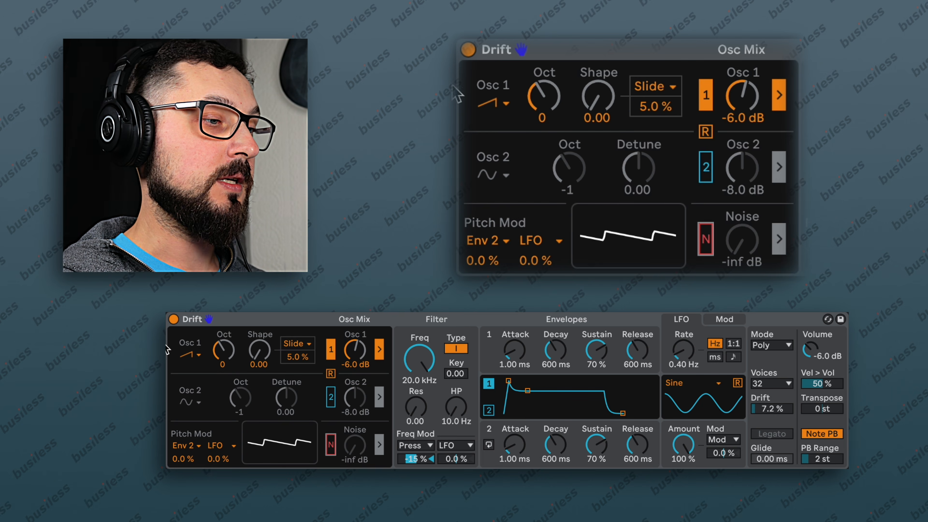
mouse_move(596, 98)
left_mouse_down()
mouse_move(596, 25)
mouse_move(596, 98)
left_mouse_up()
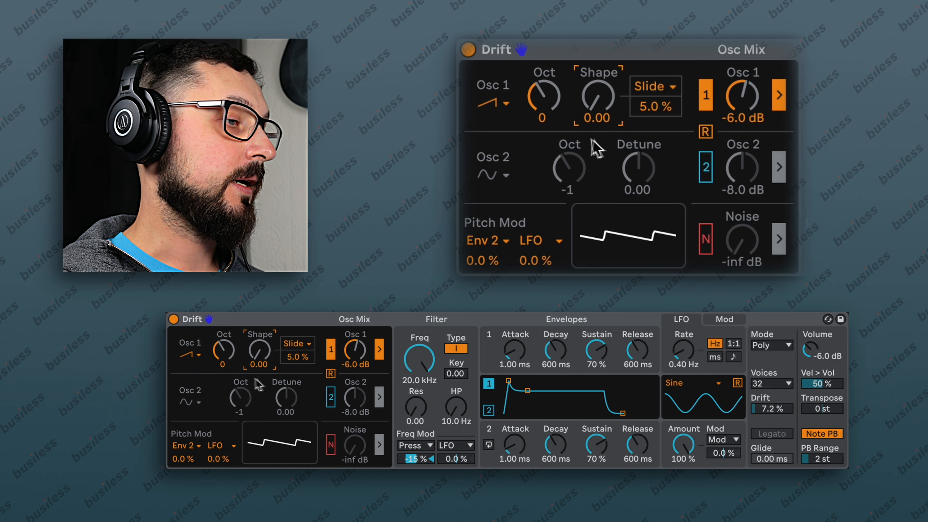
mouse_move(553, 99)
left_mouse_down()
mouse_move(553, 109)
mouse_move(553, 89)
mouse_move(553, 110)
mouse_move(553, 99)
left_mouse_up()
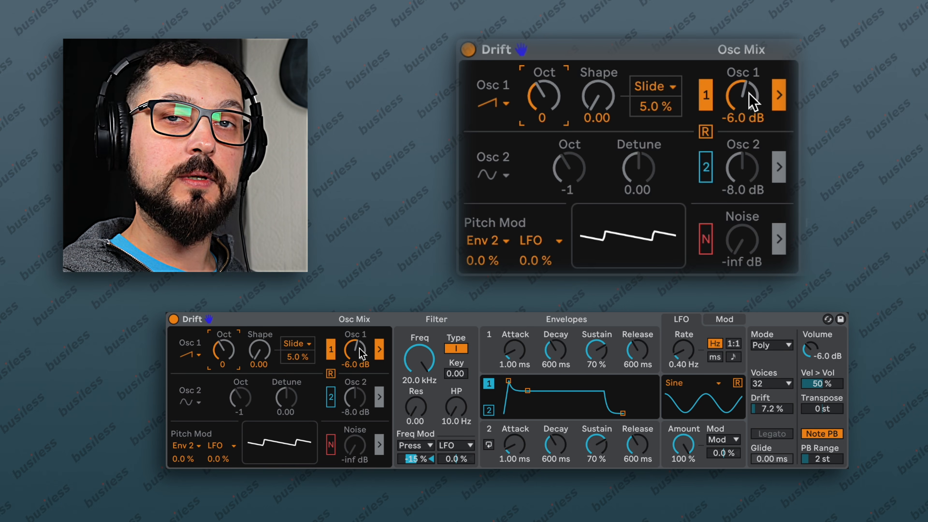
Step: Try an Osc 1 level of about 1.3 dB and reset it to -6.0 dB
mouse_move(753, 102)
left_mouse_down()
mouse_move(752, 119)
mouse_move(753, 87)
left_mouse_up()
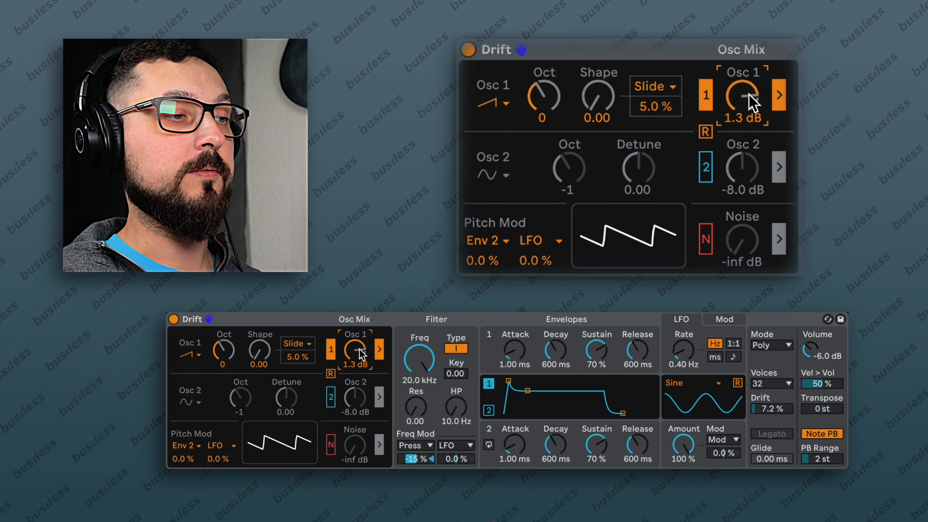
key("Delete")
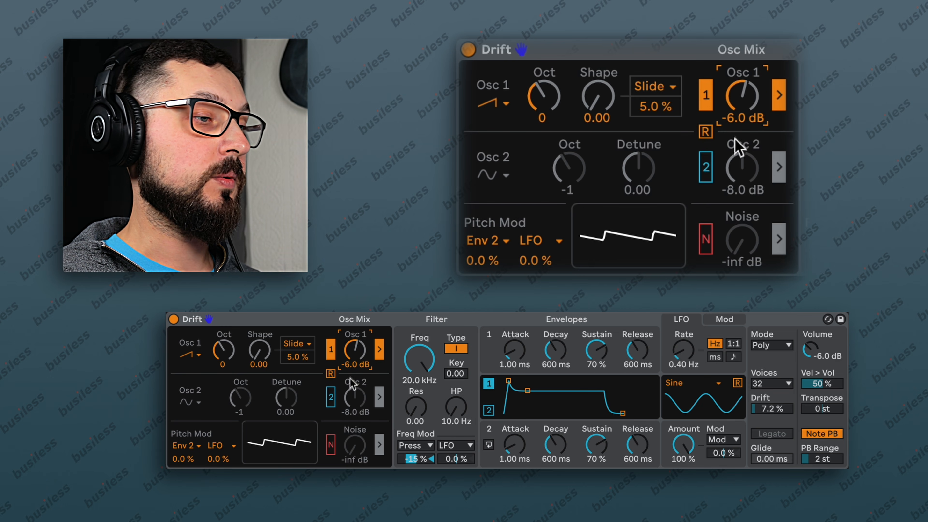
Step: Switch Osc 2 and Noise back on and raise the Noise level to about -22 dB
left_click(706, 168)
left_click(710, 239)
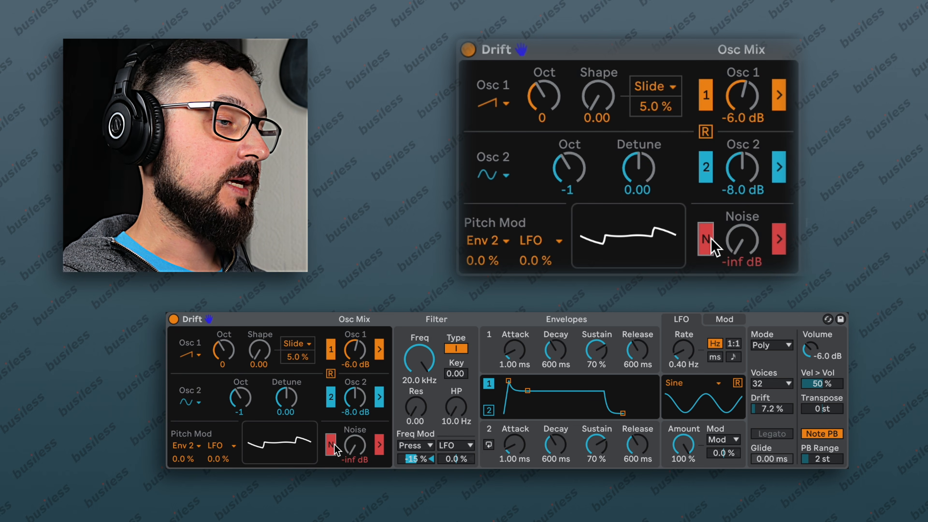
mouse_move(735, 250)
left_mouse_down()
mouse_move(735, 226)
mouse_move(733, 244)
left_mouse_up()
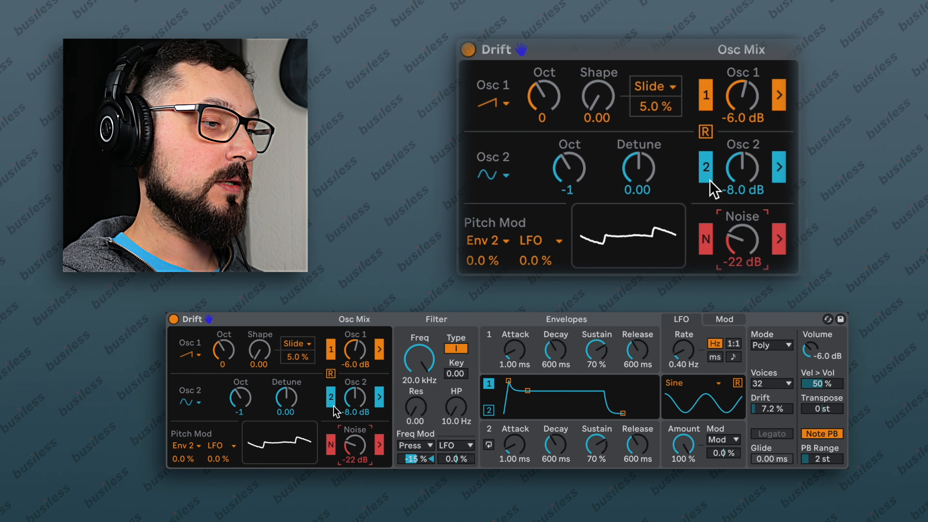
Step: Switch off Osc 2 and Noise, and lower the filter frequency to about 1.89 kHz
left_click(330, 397)
left_click(330, 445)
left_click_drag(419, 360, 419, 394)
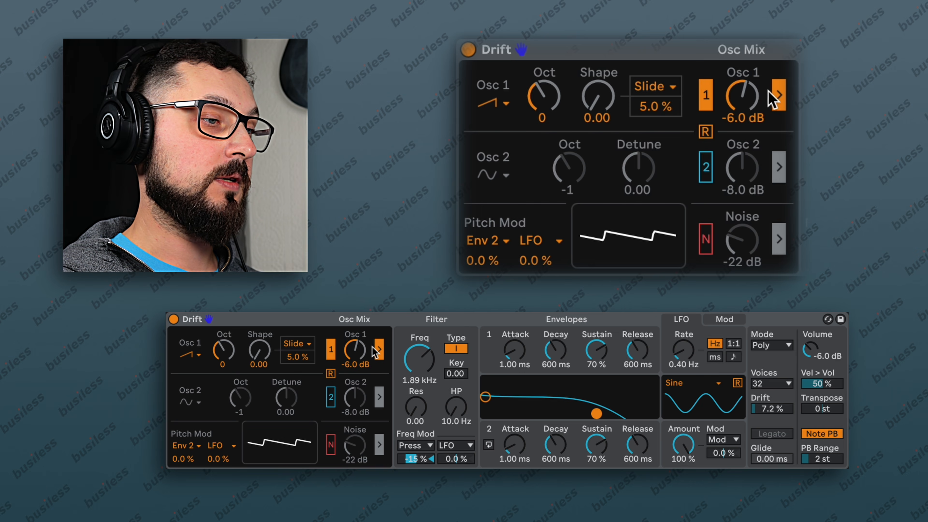
Step: Compare Osc 1 with its filter routing off and on, with the filter frequency at about 1.52 kHz
left_click(379, 349)
mouse_move(412, 360)
left_mouse_down()
mouse_move(413, 369)
mouse_move(413, 351)
mouse_move(412, 360)
left_mouse_up()
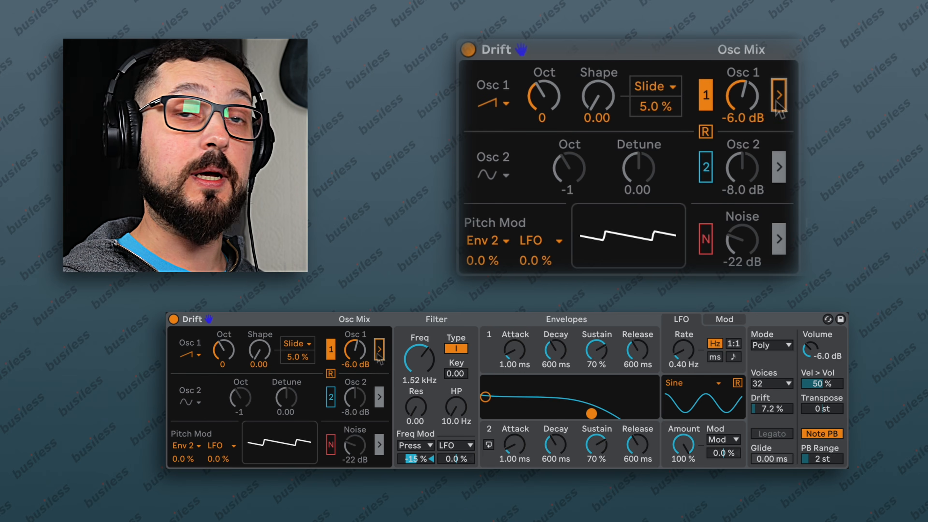
left_click(777, 104)
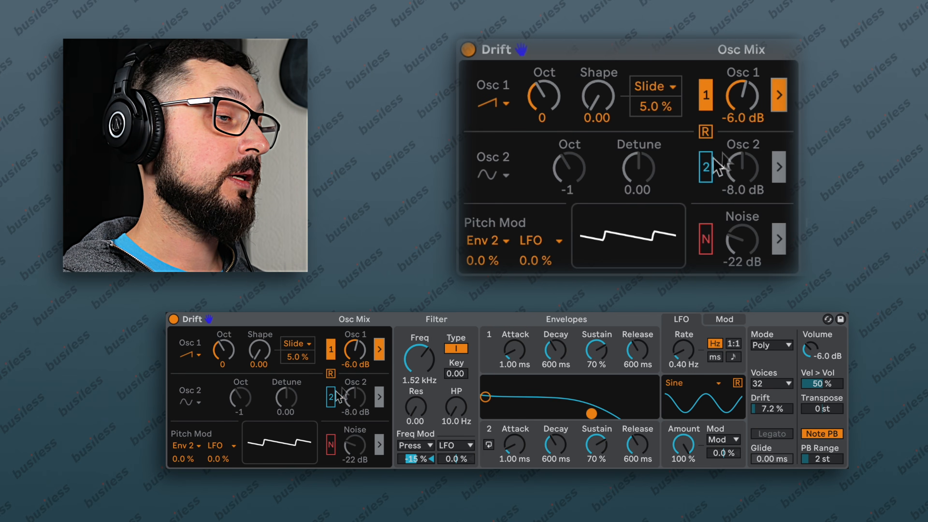
Step: Switch on Osc 2 and give it the third waveform in its list, keeping its octave at -1
left_click(699, 170)
left_click(499, 179)
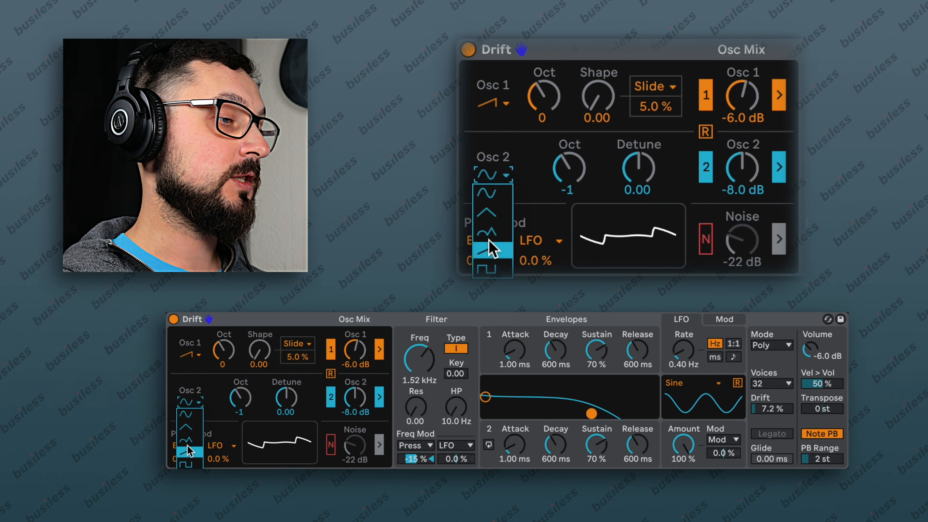
left_click(493, 225)
left_click(507, 183)
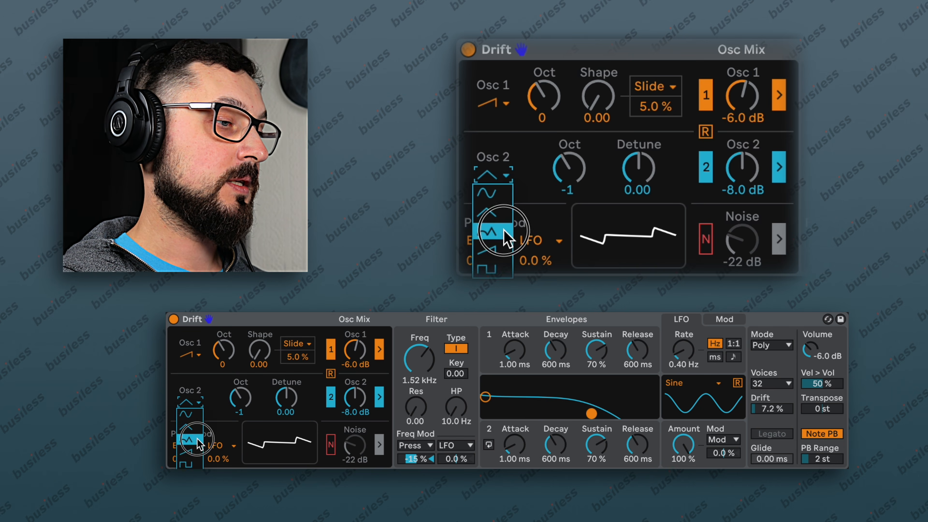
left_click(507, 236)
mouse_move(568, 169)
left_mouse_down()
mouse_move(569, 161)
mouse_move(568, 183)
mouse_move(569, 168)
left_mouse_up()
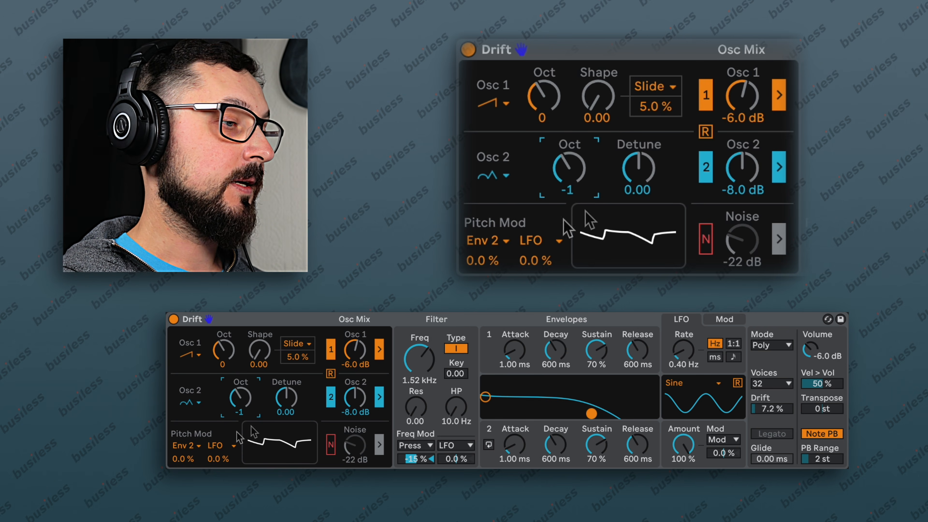
Step: Solo the Noise source at about -4.0 dB and compare it with its filter routing off and on
left_click(334, 445)
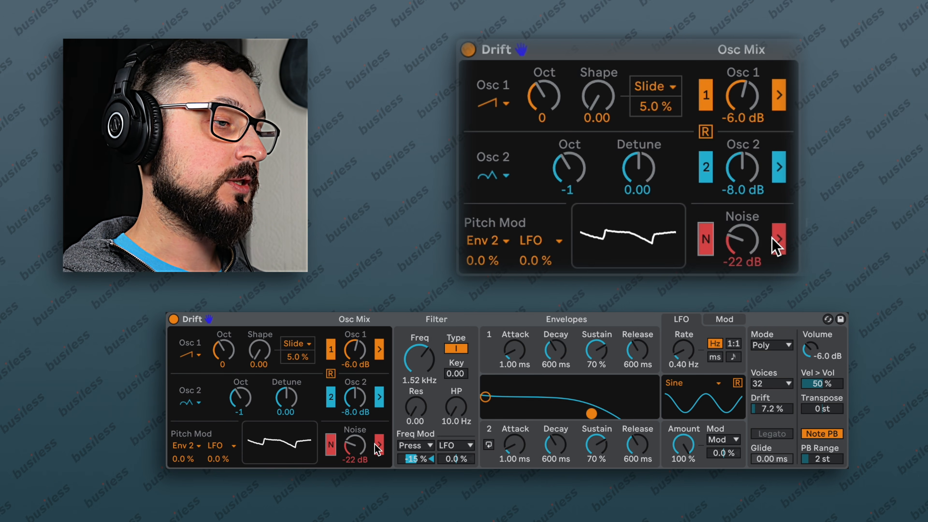
left_click(331, 349)
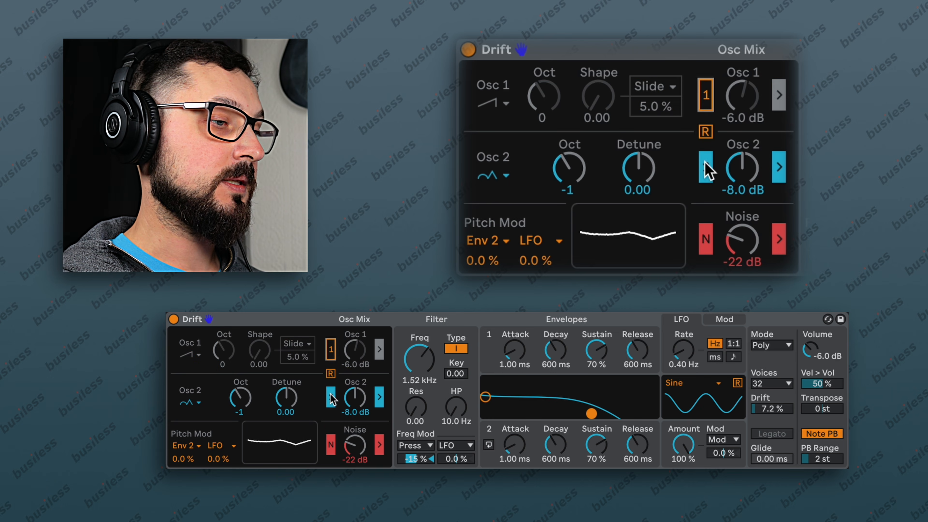
left_click(330, 396)
left_click_drag(357, 452, 358, 438)
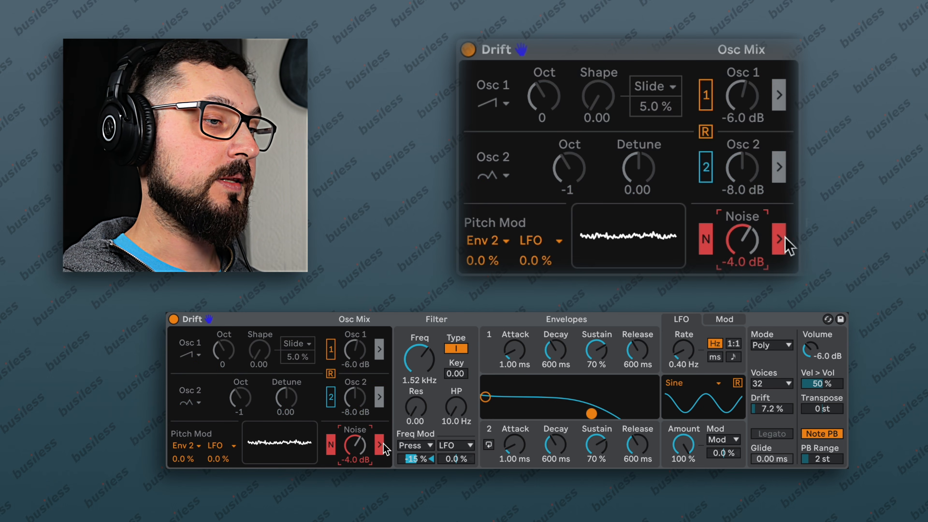
left_click(382, 446)
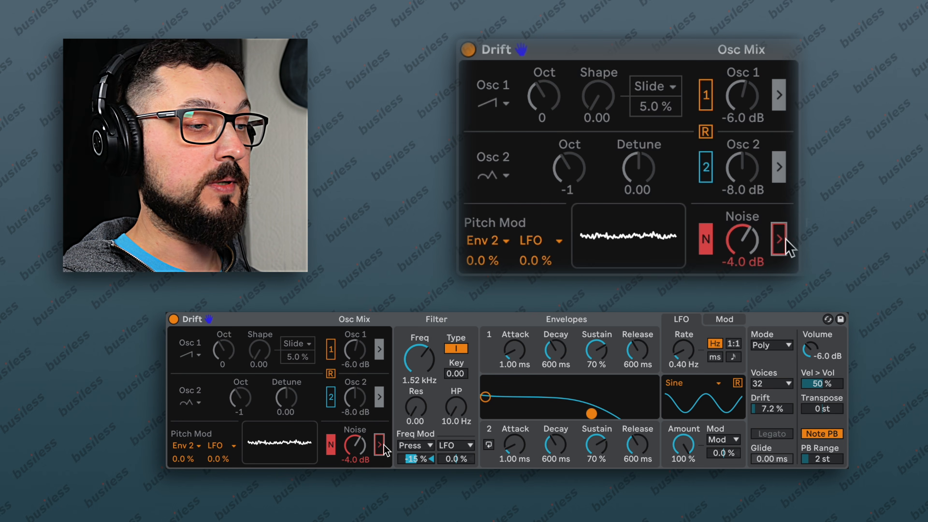
left_click(382, 446)
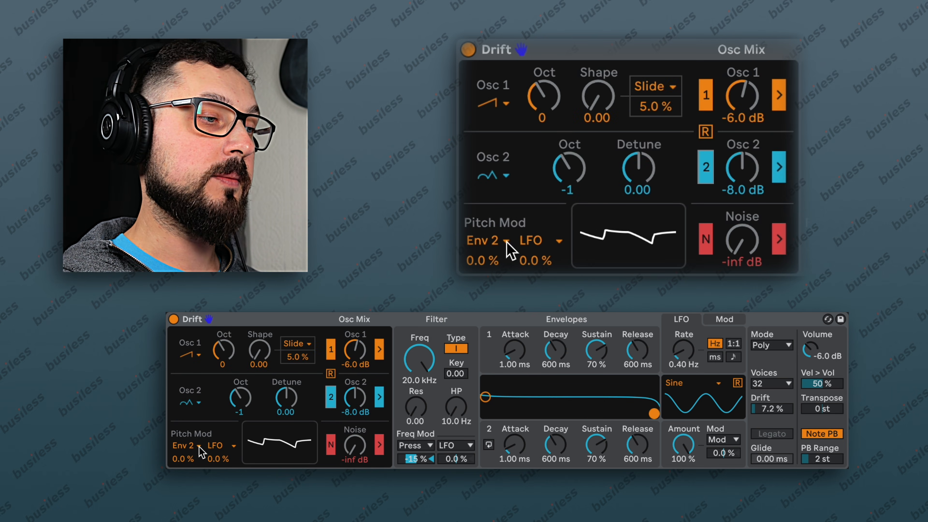
Step: Review the modulation sources available for both Pitch Mod slots without changing Env 2 and LFO
left_click(188, 448)
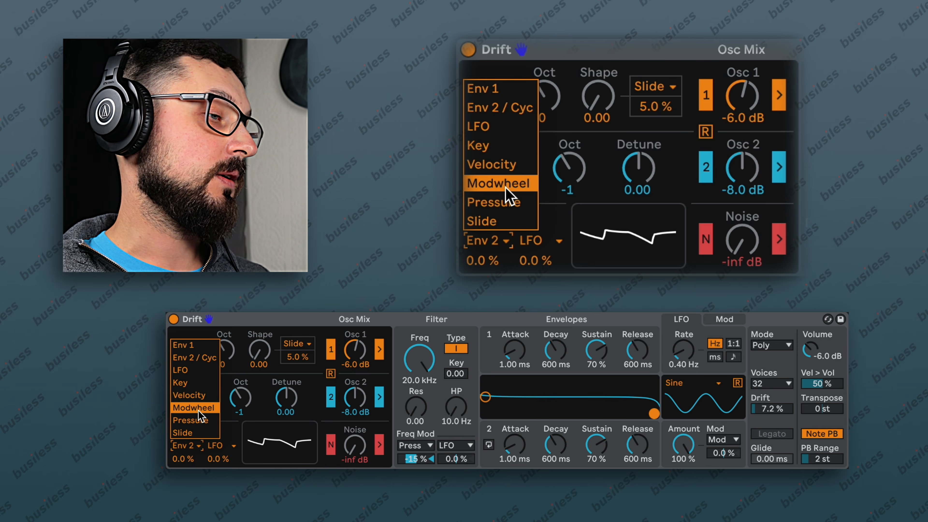
left_click(200, 441)
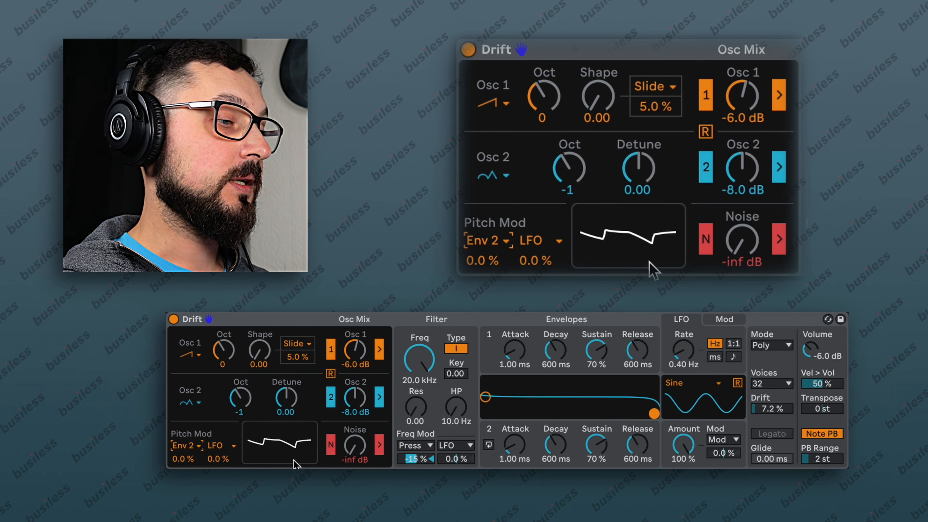
left_click(233, 446)
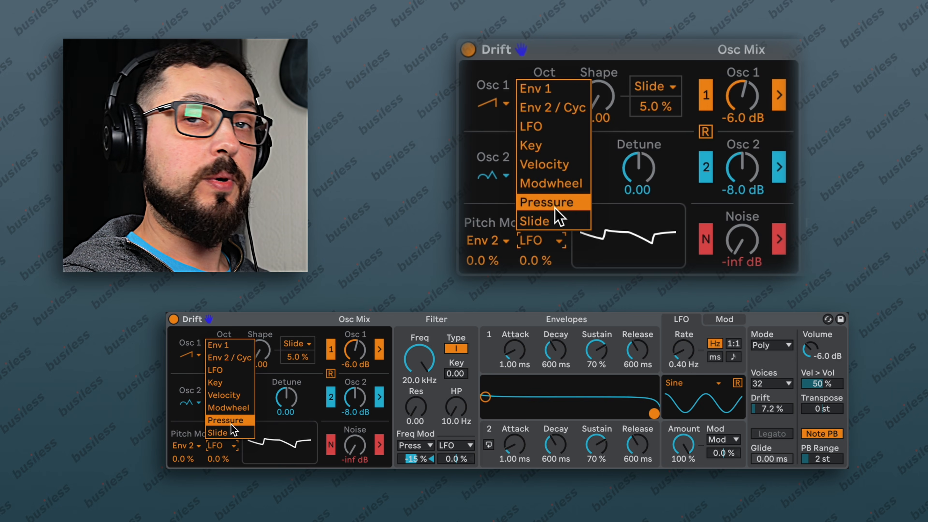
left_click(180, 421)
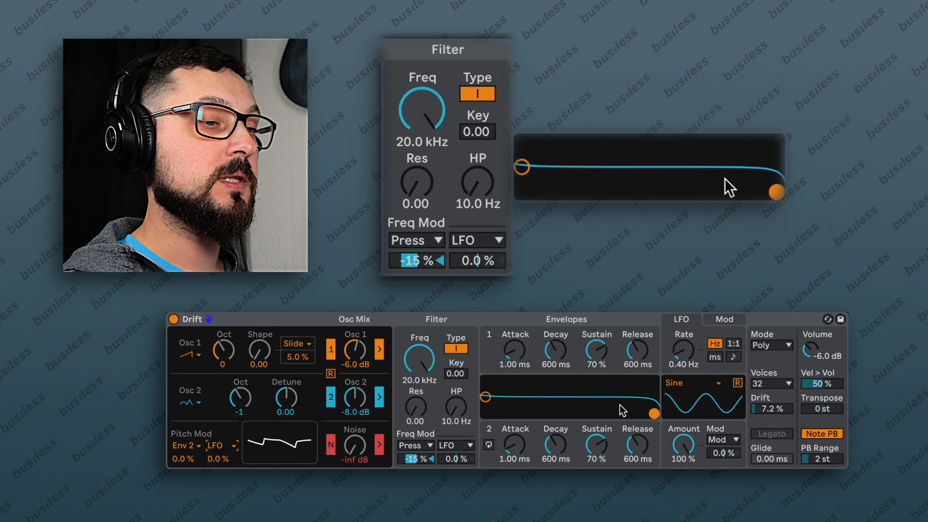
Step: Set the filter to type II with a resonance of about 0.67 and a frequency of about 1.44 kHz
left_click_drag(654, 413, 571, 397)
left_click(455, 350)
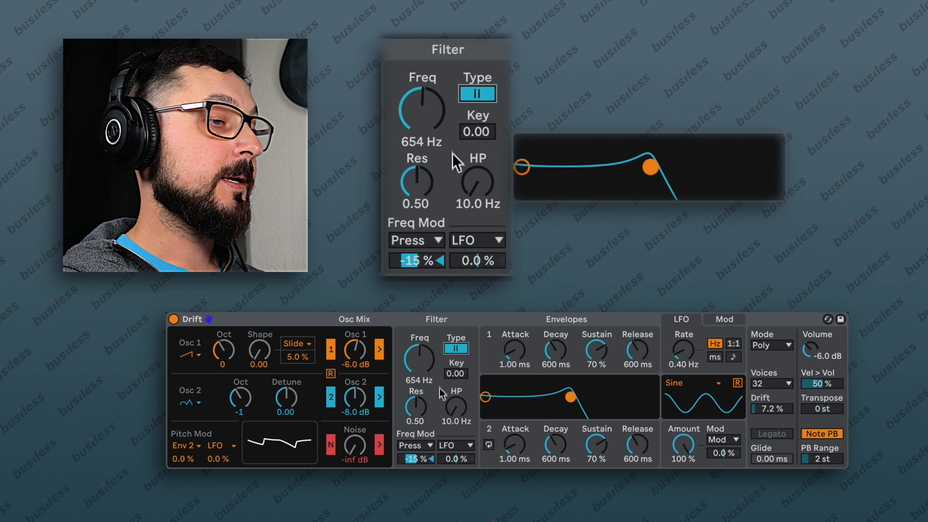
left_click_drag(420, 186, 421, 183)
mouse_move(420, 113)
left_mouse_down()
mouse_move(420, 93)
mouse_move(420, 114)
mouse_move(420, 104)
left_mouse_up()
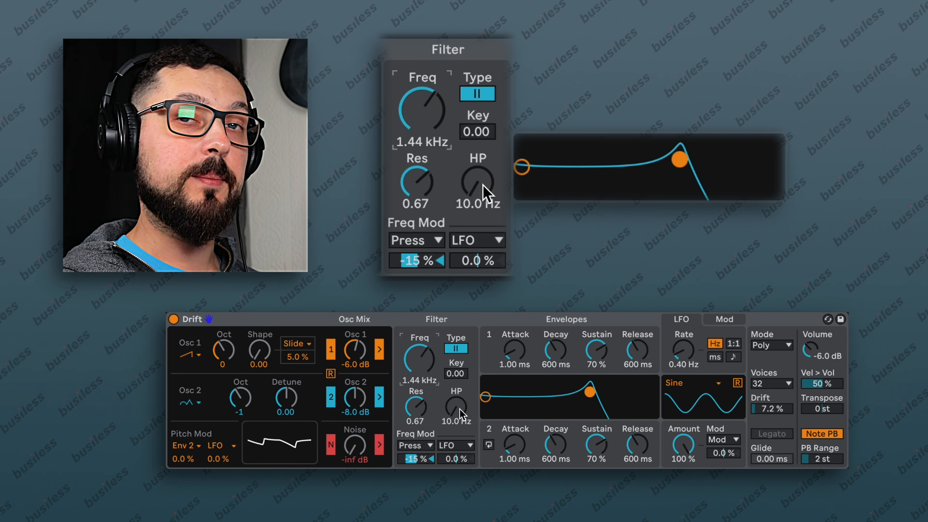
Step: Set the filter's high-pass to about 12.1 Hz, key tracking to 0.59 and frequency to about 2.11 kHz
mouse_move(459, 408)
left_mouse_down()
mouse_move(459, 384)
mouse_move(453, 412)
left_mouse_up()
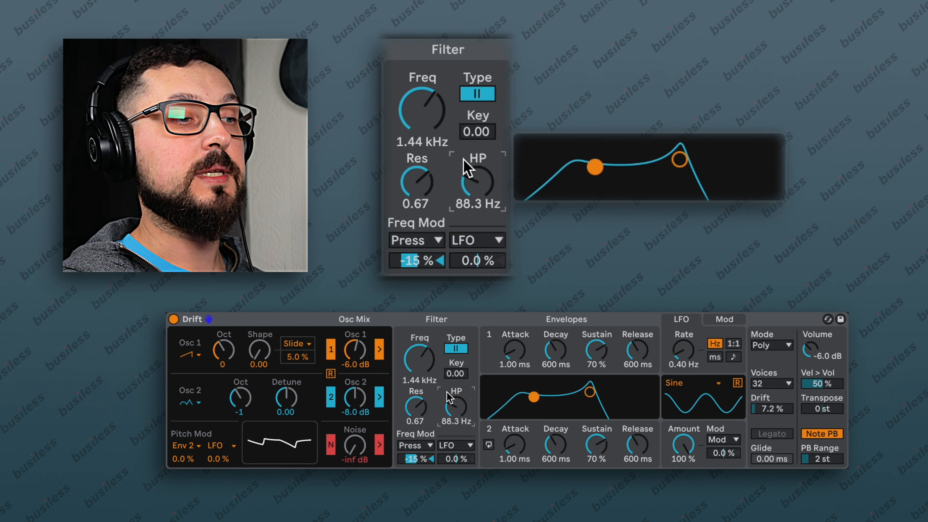
left_click_drag(459, 374, 459, 356)
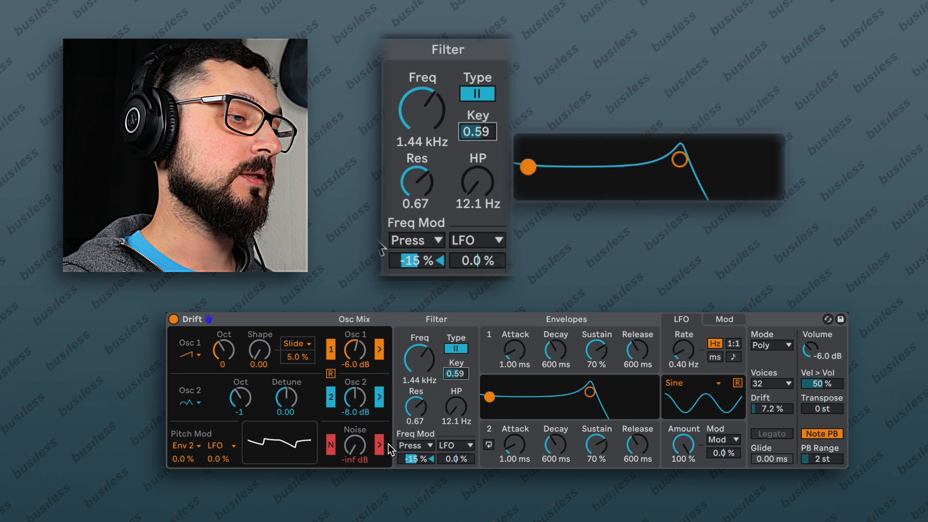
mouse_move(419, 113)
left_mouse_down()
mouse_move(419, 126)
mouse_move(419, 104)
mouse_move(419, 114)
left_mouse_up()
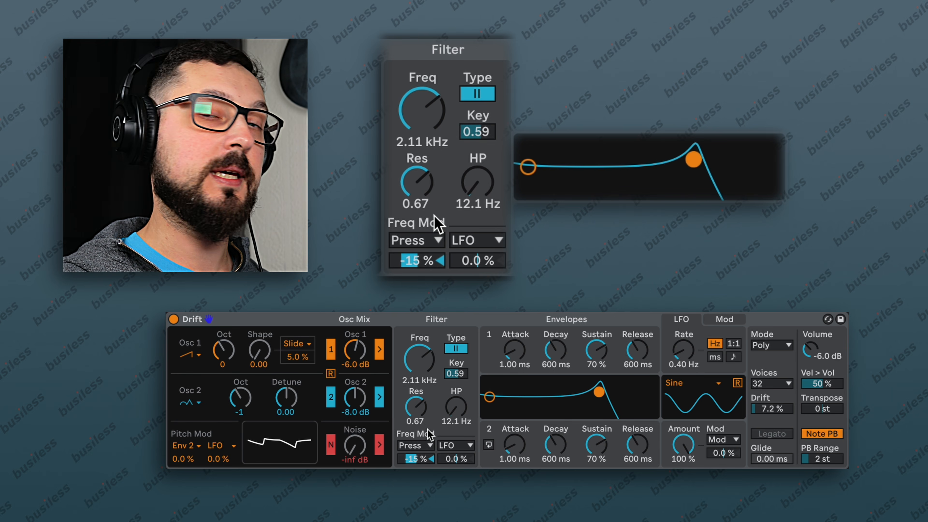
Step: Review the modulation sources available for both filter Freq Mod slots, keeping Pressure in the first
left_click(431, 238)
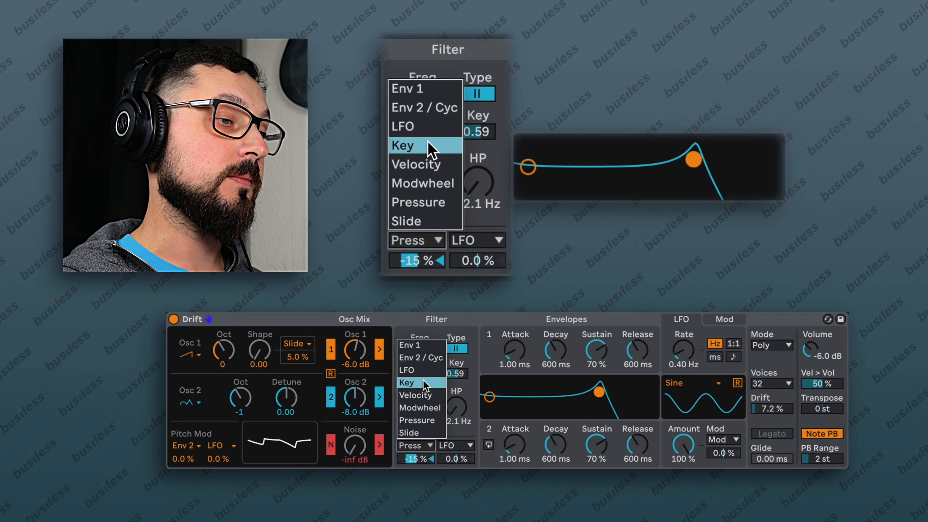
left_click(497, 123)
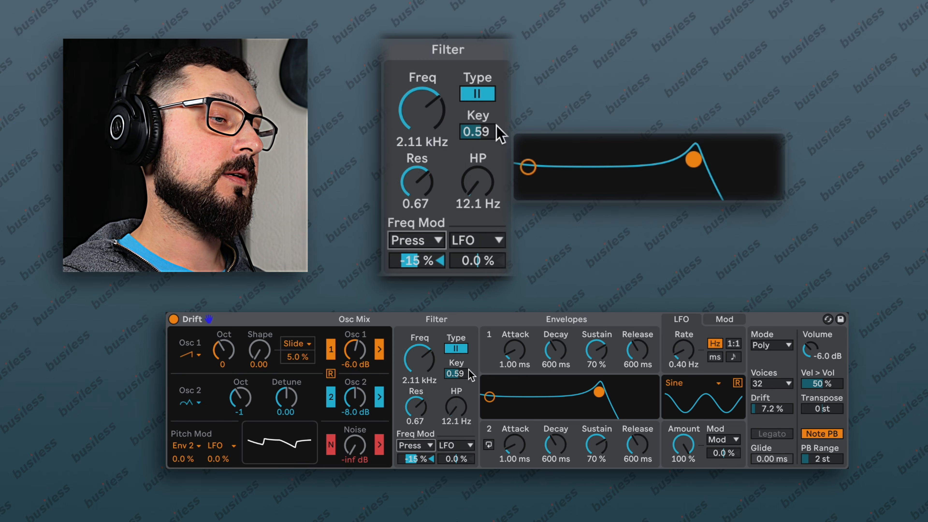
left_click(420, 241)
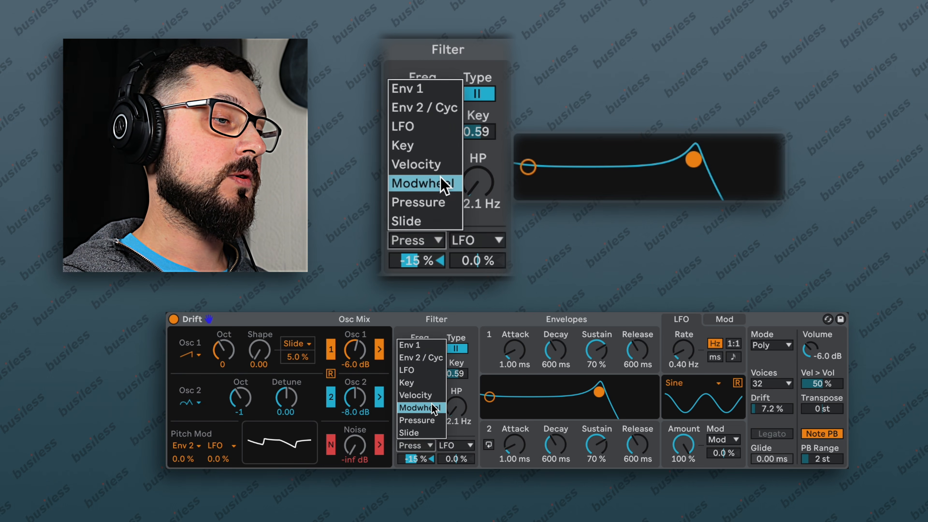
left_click(446, 203)
left_click(455, 446)
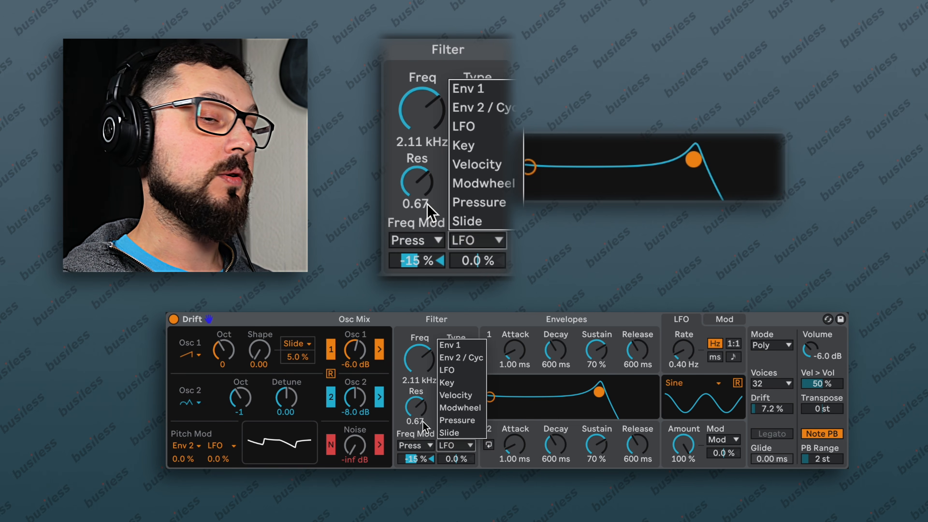
Step: Set Envelope 1's attack to about 1.33 s
left_click(425, 429)
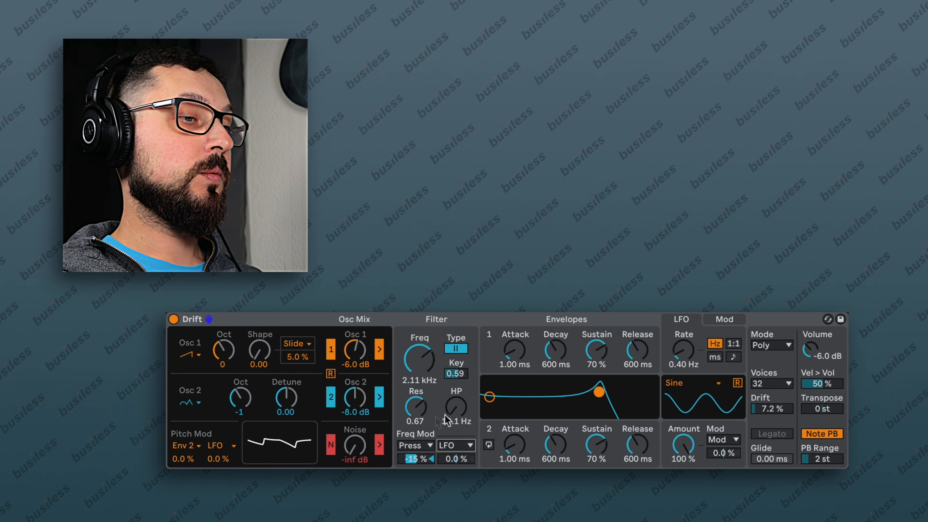
left_click(505, 338)
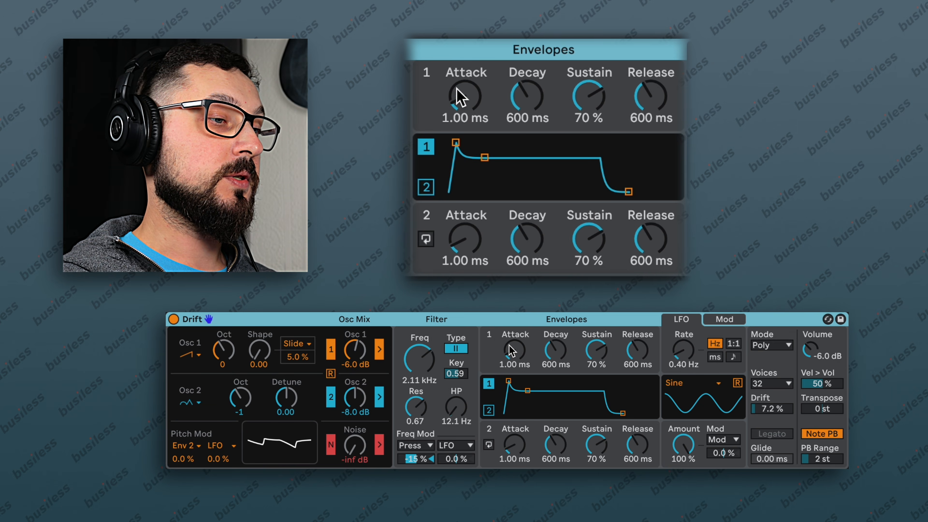
left_click(494, 340)
left_click(503, 339)
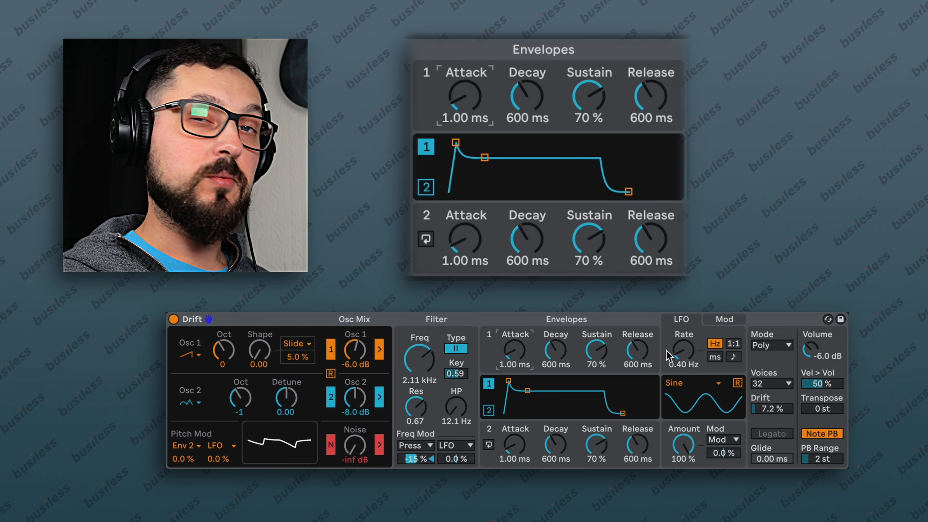
mouse_move(471, 97)
left_mouse_down()
mouse_move(472, 75)
mouse_move(472, 83)
left_mouse_up()
mouse_move(469, 143)
left_mouse_down()
mouse_move(490, 143)
mouse_move(473, 142)
mouse_move(483, 142)
left_mouse_up()
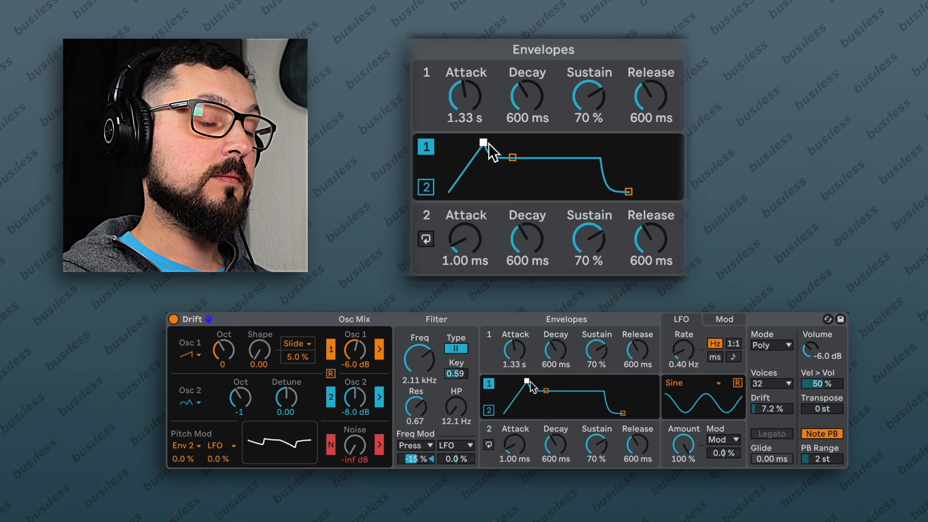
Step: Reshape Envelope 1 with about 146 ms attack, 59.1 ms decay, 40 % sustain and 3.67 s release
left_click_drag(586, 106, 587, 126)
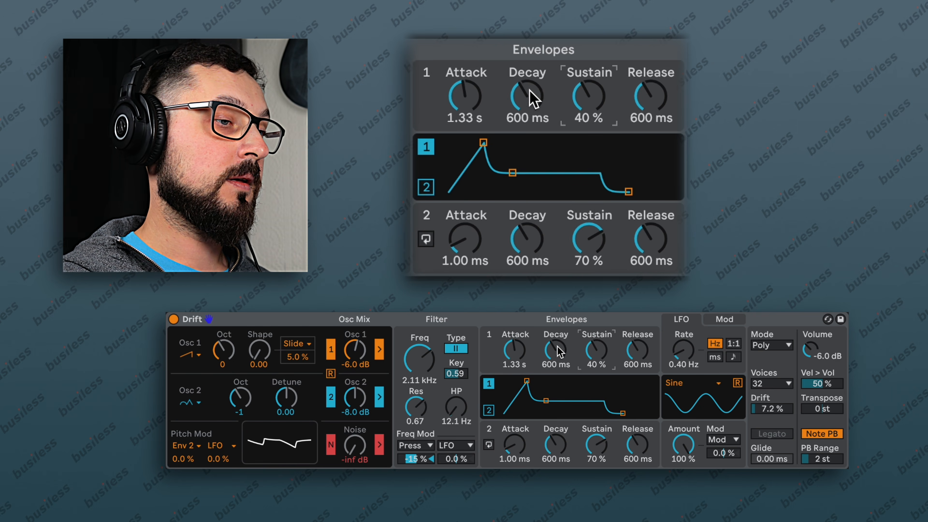
left_click_drag(497, 141, 486, 141)
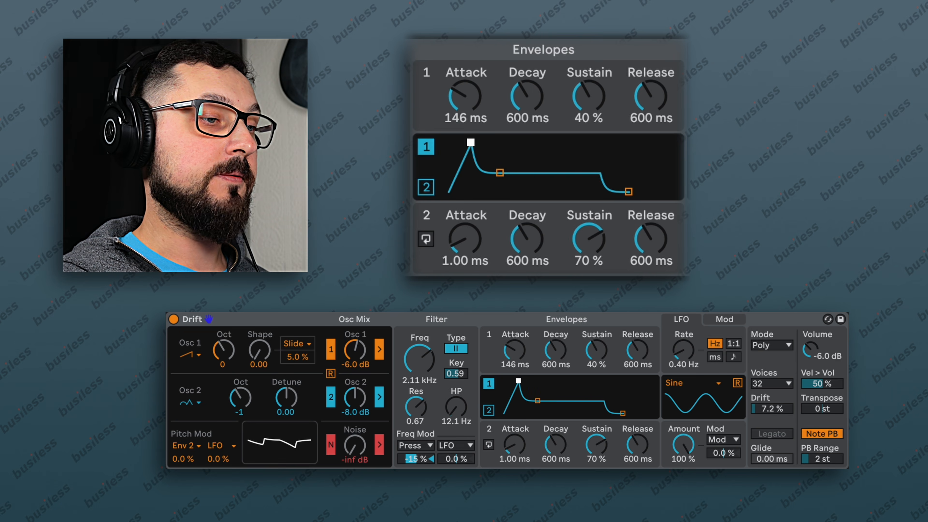
left_click_drag(527, 96, 528, 122)
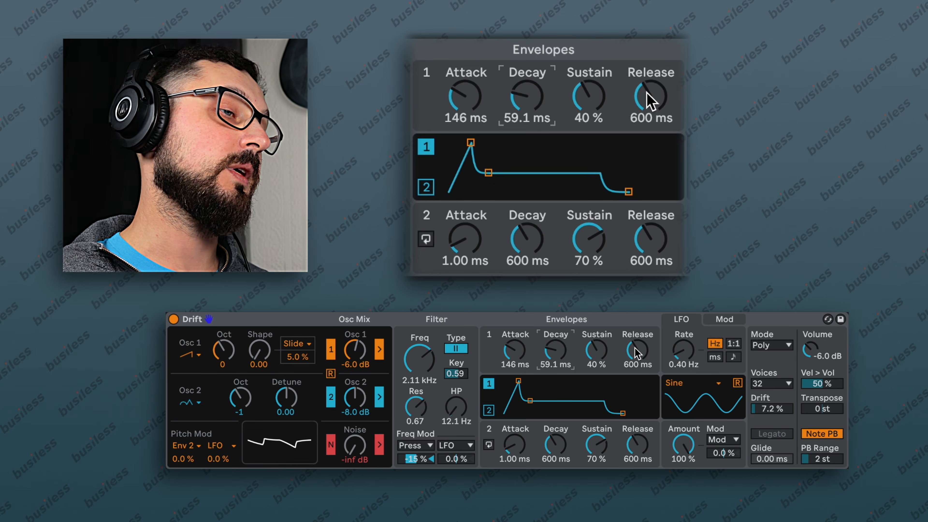
left_click_drag(647, 90, 646, 68)
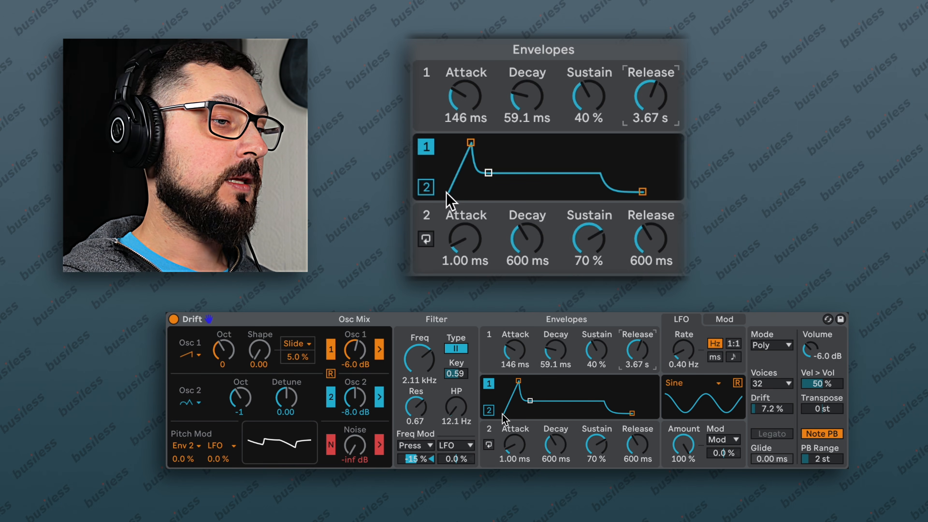
Step: Shape Envelope 2 with a 15.0 ms attack, 1.11 s decay and 46 % sustain, assigning it as the filter's first Freq Mod source
left_click(428, 190)
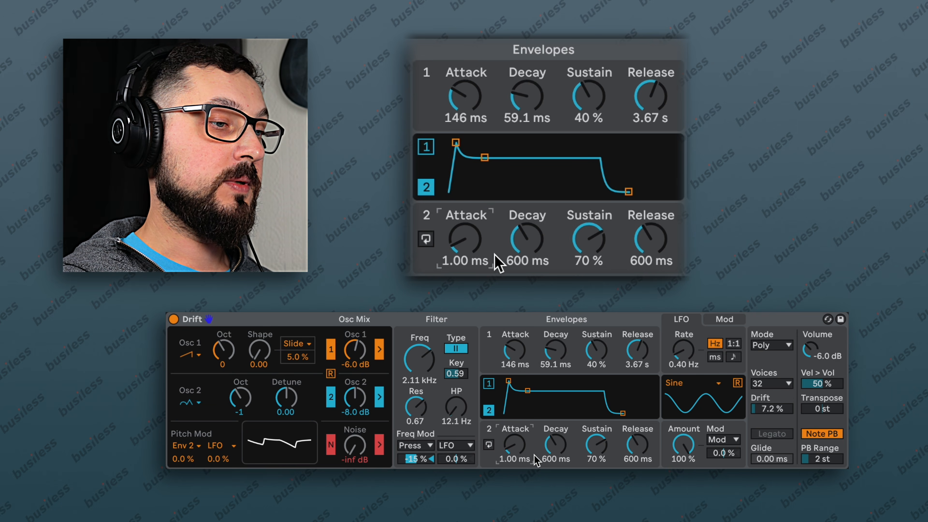
left_click_drag(466, 243, 466, 234)
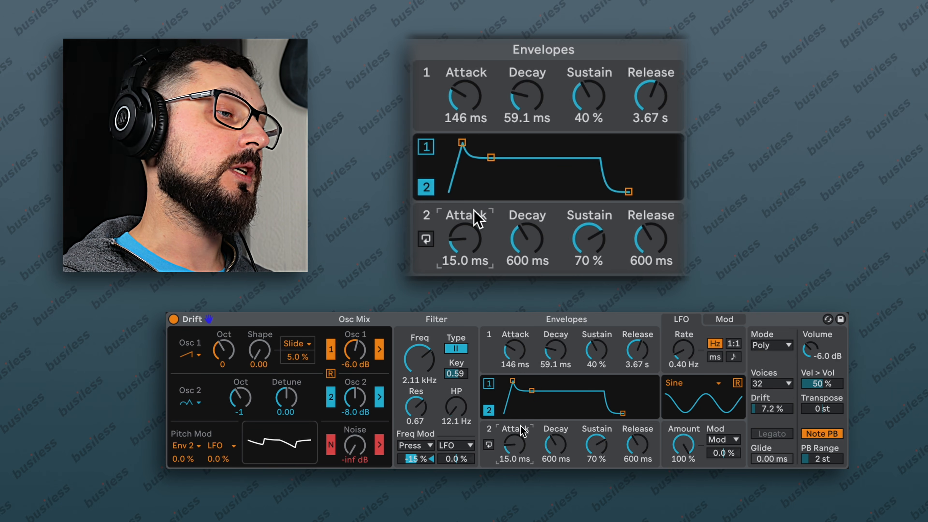
left_click(431, 446)
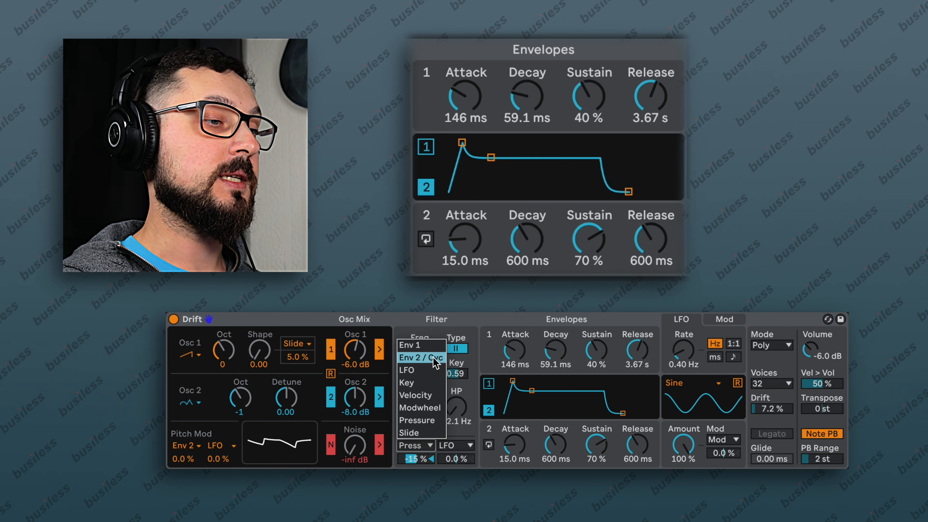
left_click(416, 358)
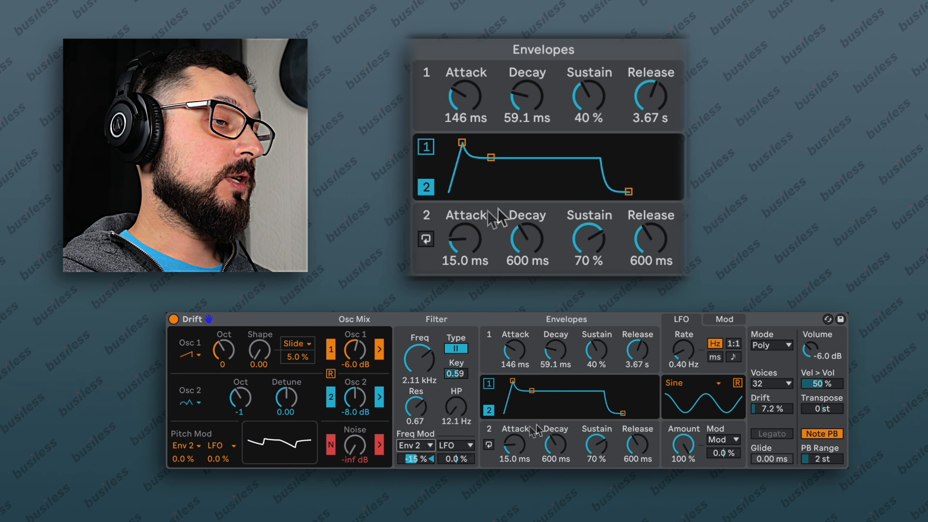
mouse_move(532, 390)
left_mouse_down()
mouse_move(534, 406)
mouse_move(536, 398)
left_mouse_up()
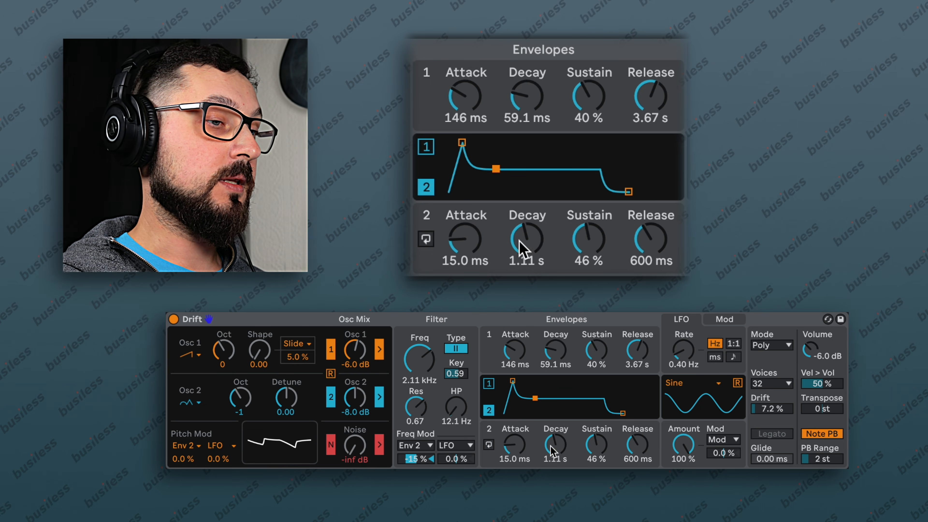
Step: Raise the LFO rate to about 1.41 Hz and further to about 8.94 Hz, keeping the Hz mode
left_click(697, 333)
mouse_move(684, 350)
left_mouse_down()
mouse_move(684, 314)
mouse_move(683, 341)
left_mouse_up()
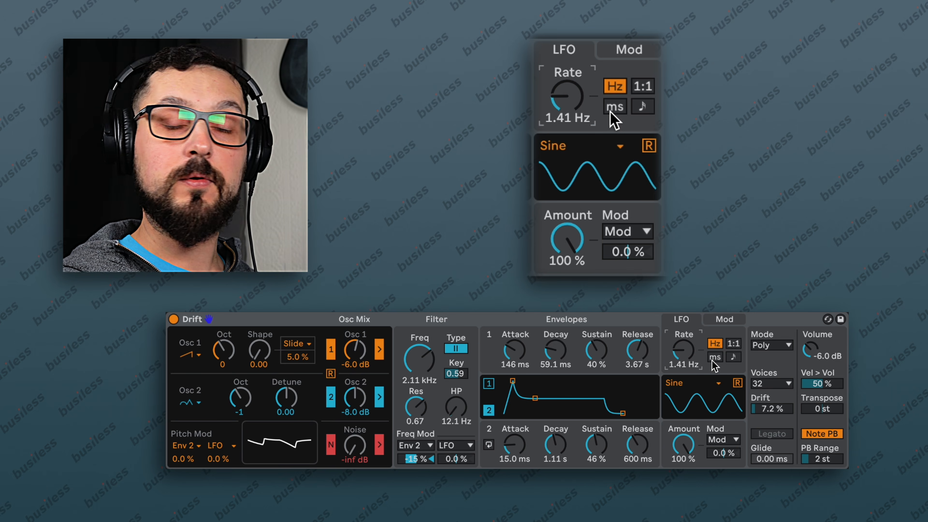
left_click(719, 343)
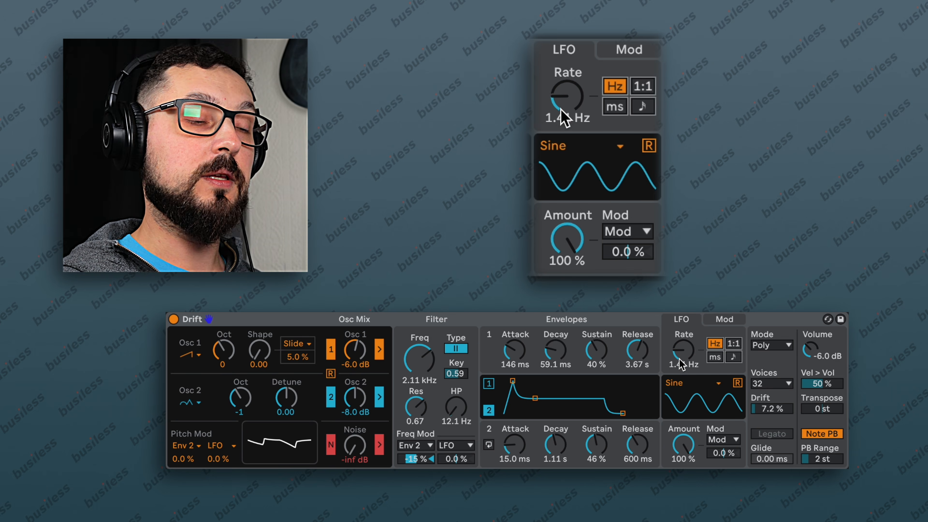
mouse_move(681, 356)
left_mouse_down()
mouse_move(681, 376)
mouse_move(681, 300)
mouse_move(681, 380)
mouse_move(681, 349)
left_mouse_up()
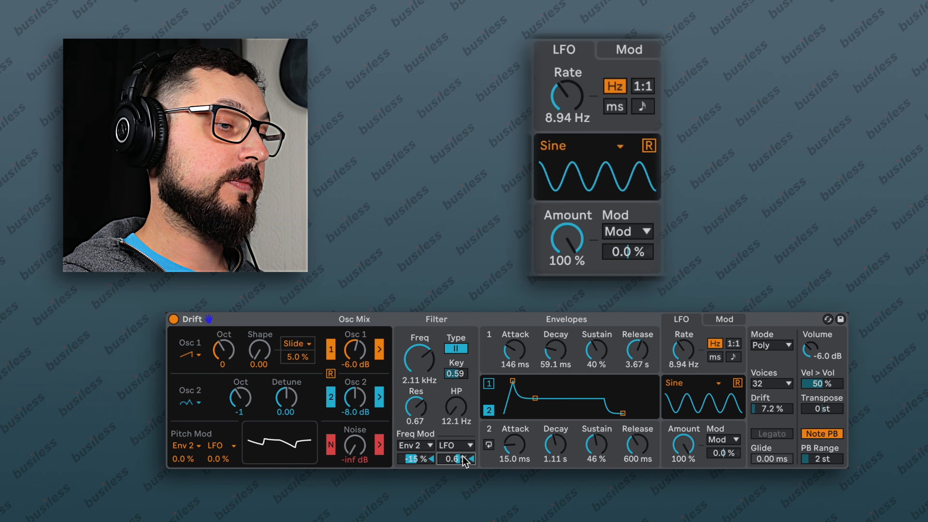
Step: Set the filter's Freq Mod amounts to 0 % for Env 2 and about 3.8 % for LFO, with a 2.10 Hz LFO rate
left_click(407, 457)
left_click_drag(467, 460, 467, 448)
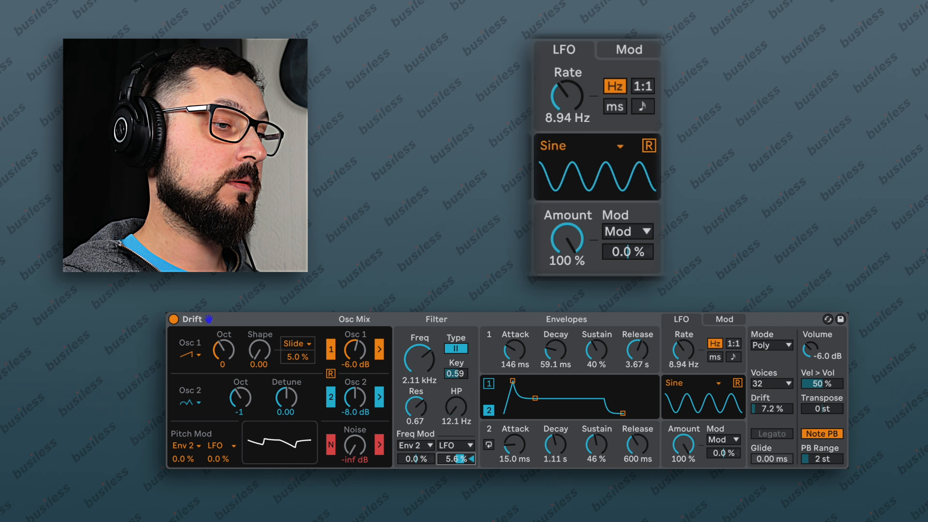
mouse_move(672, 348)
left_mouse_down()
mouse_move(672, 380)
mouse_move(673, 331)
mouse_move(676, 352)
left_mouse_up()
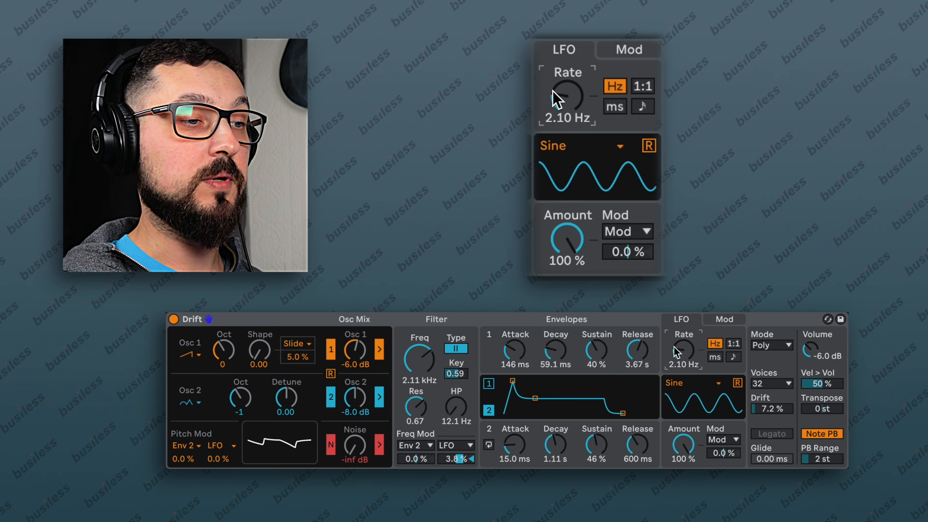
Step: Try the LFO's millisecond time mode and switch the LFO to tempo sync at 1/8
left_click(714, 358)
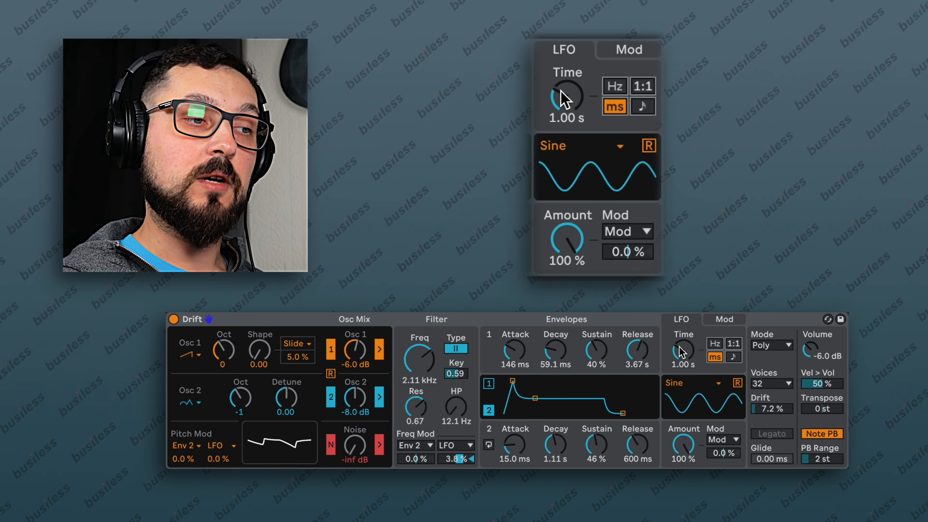
mouse_move(680, 352)
left_mouse_down()
mouse_move(680, 362)
mouse_move(680, 351)
left_mouse_up()
left_click(733, 357)
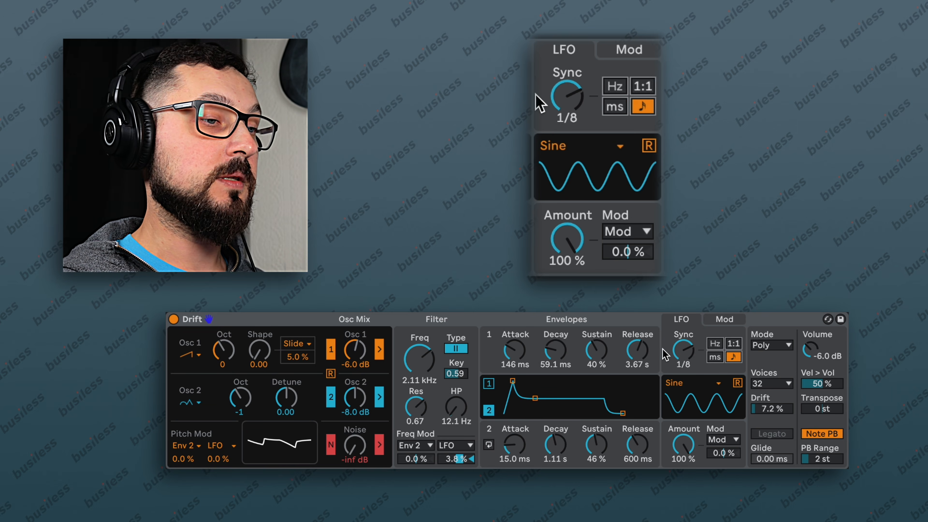
mouse_move(680, 352)
left_mouse_down()
mouse_move(681, 329)
mouse_move(680, 358)
left_mouse_up()
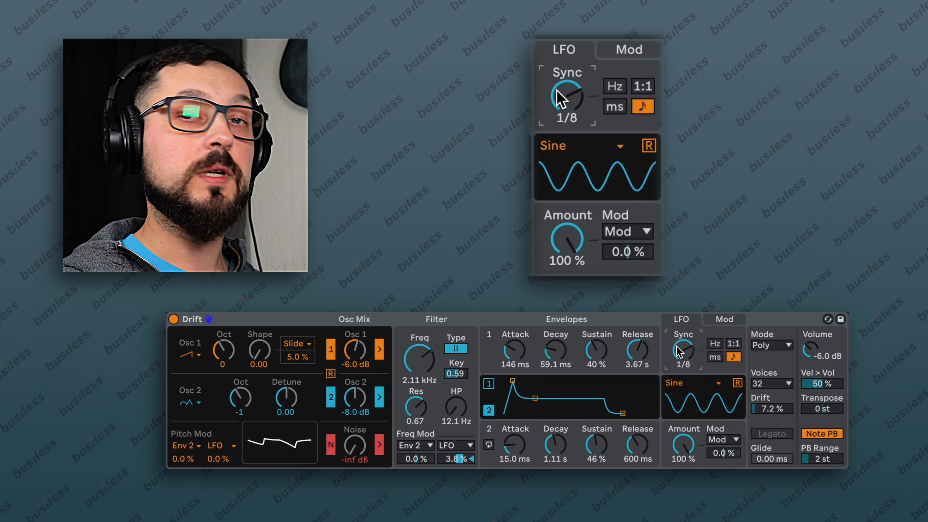
Step: Set the LFO amount to about 28 % with Env 2 modulating it by 23 %, and review the other modulation sources
left_click_drag(682, 444, 682, 471)
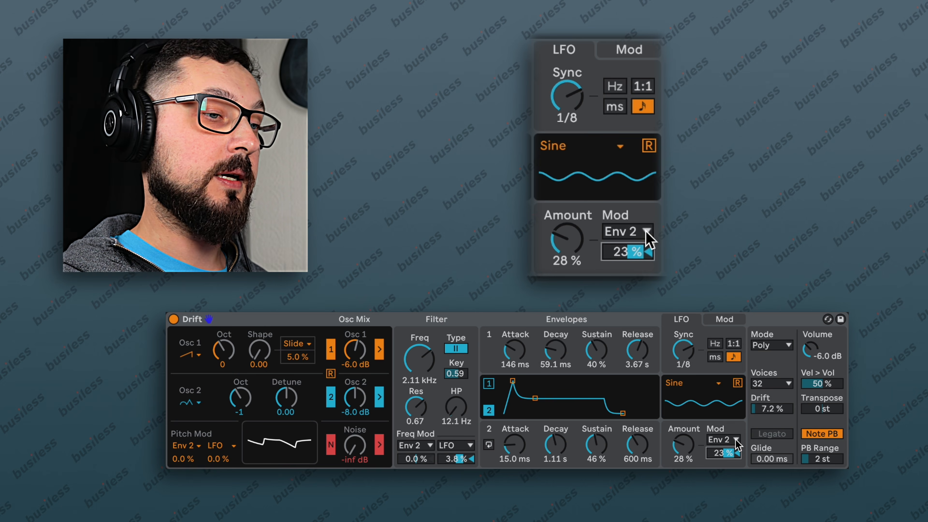
left_click(735, 441)
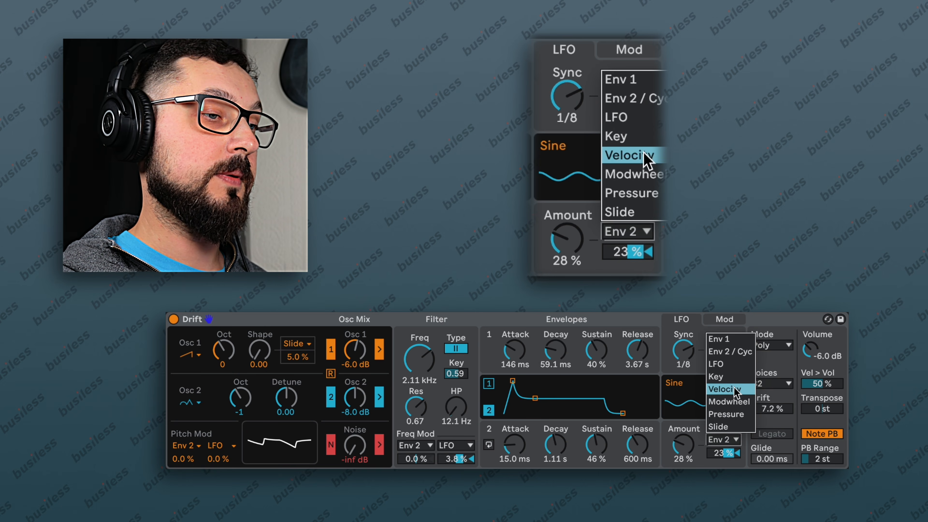
left_click(701, 437)
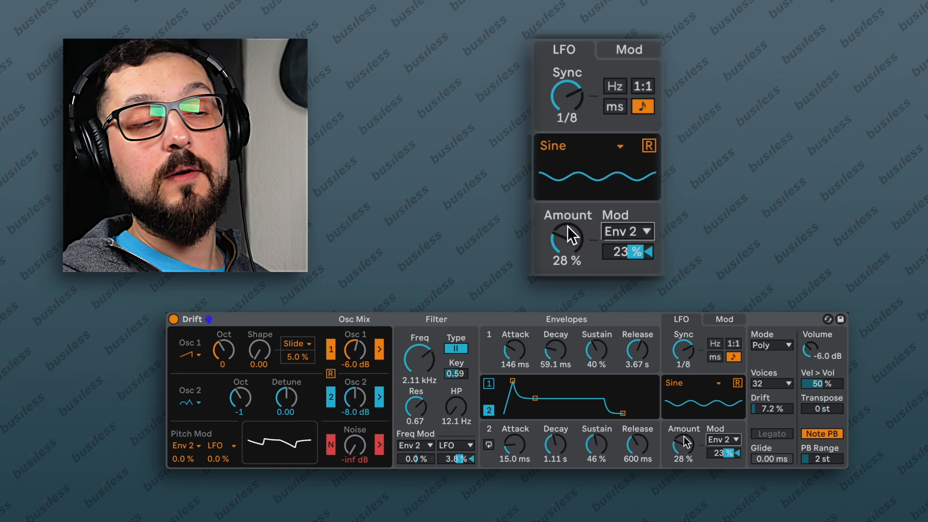
Step: Reduce the modulation matrix's Mod to HP Frequency amount to about 6.4 %, reviewing the available sources and targets of that slot
left_click(730, 320)
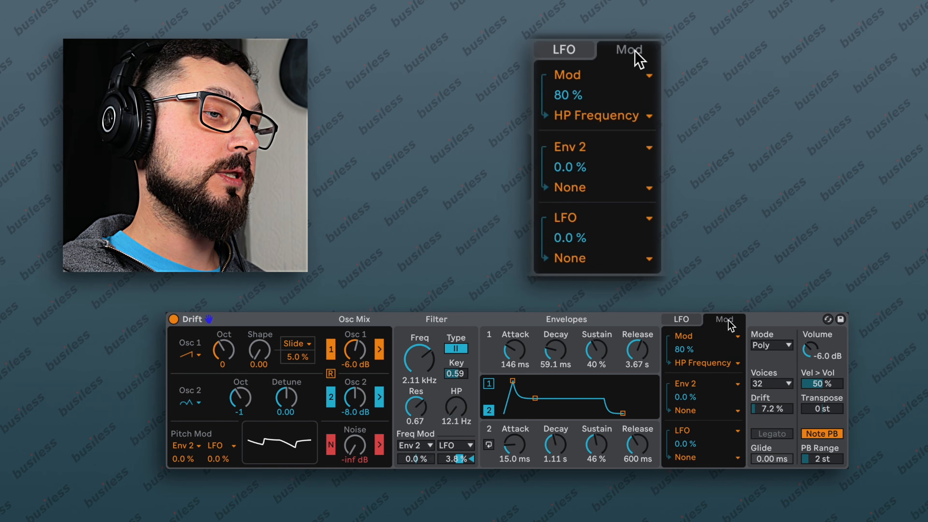
left_click(715, 336)
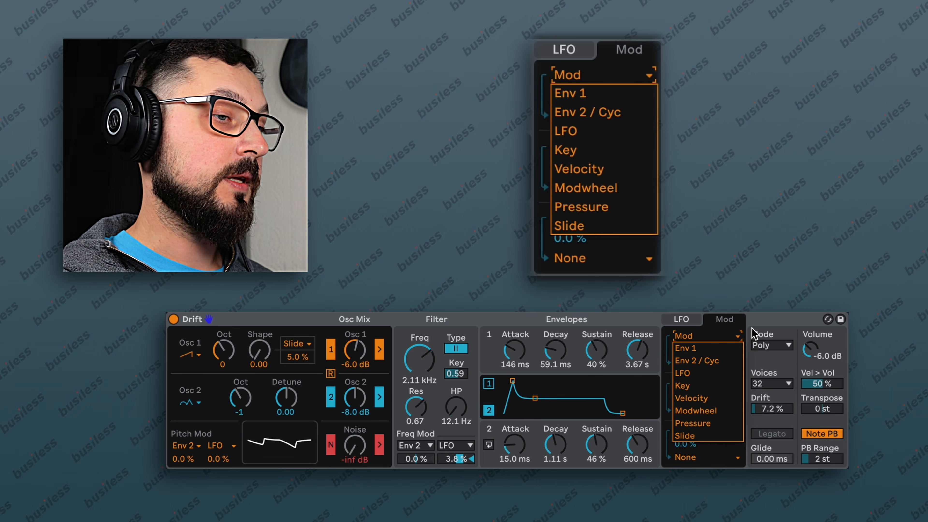
left_click(760, 326)
left_click_drag(677, 350, 677, 383)
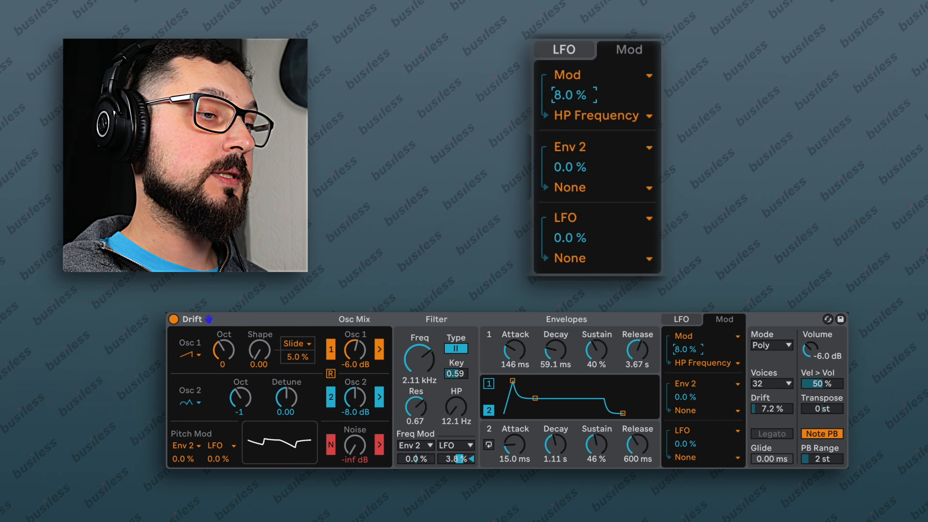
left_click(693, 362)
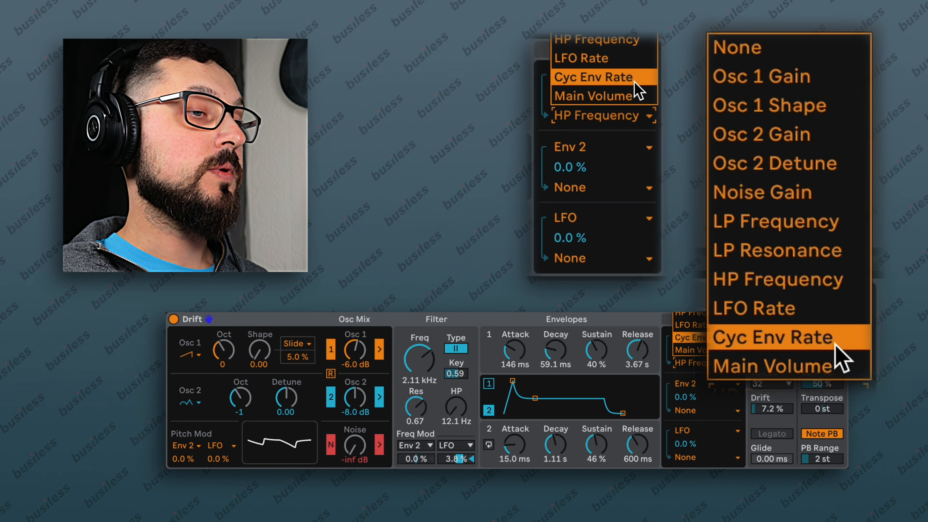
left_click(775, 323)
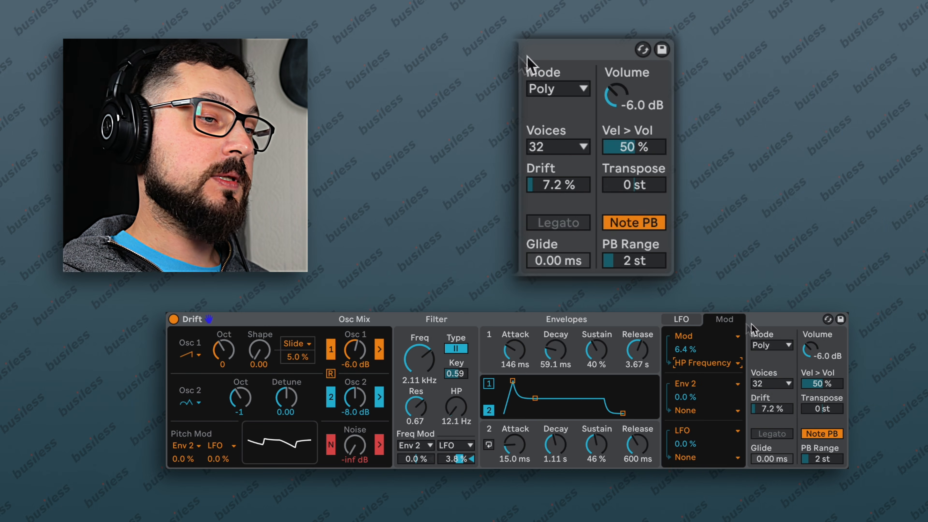
left_click(692, 321)
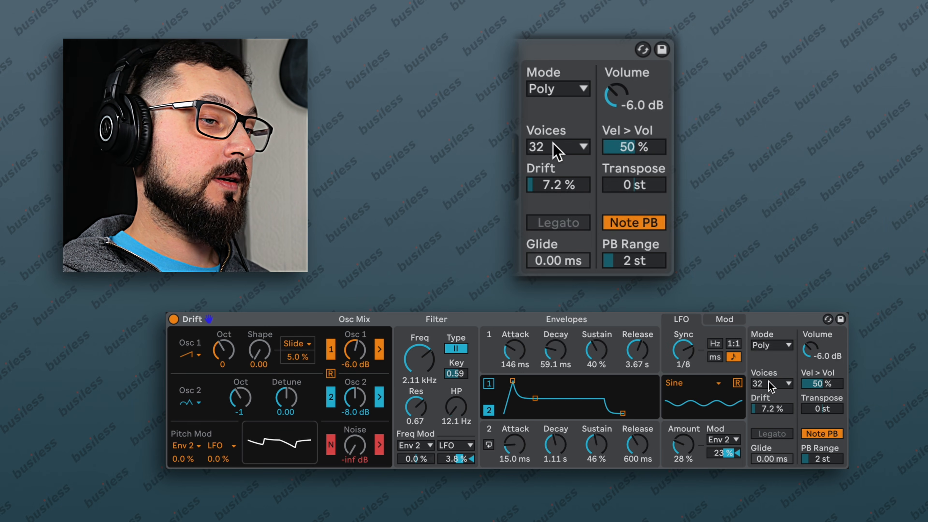
Step: Lower the Drift amount to 0 % for comparison and raise it to about 84 %
left_click(762, 411)
left_click_drag(762, 409, 763, 400)
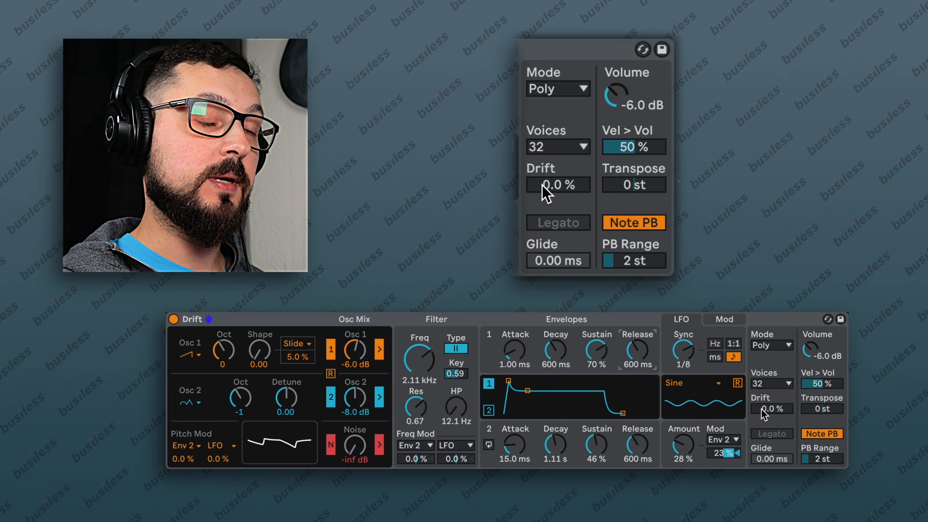
left_click(762, 411)
left_click_drag(762, 409, 762, 398)
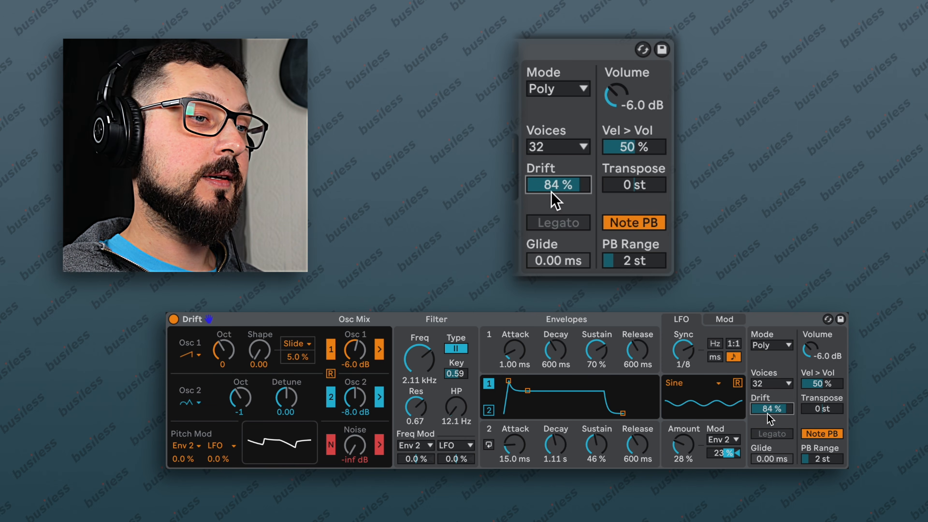
Step: Switch the voice mode to Mono and review the available voice counts, keeping 32 voices
left_click(786, 345)
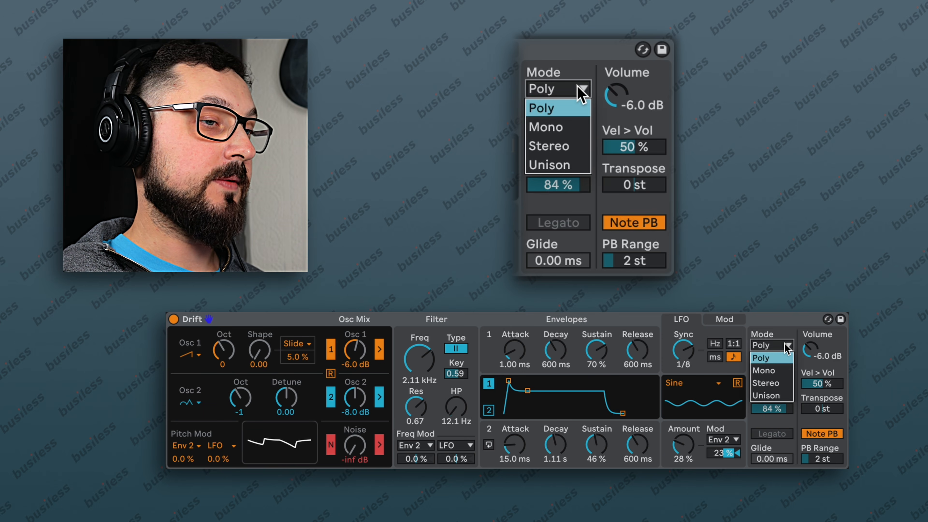
left_click(775, 373)
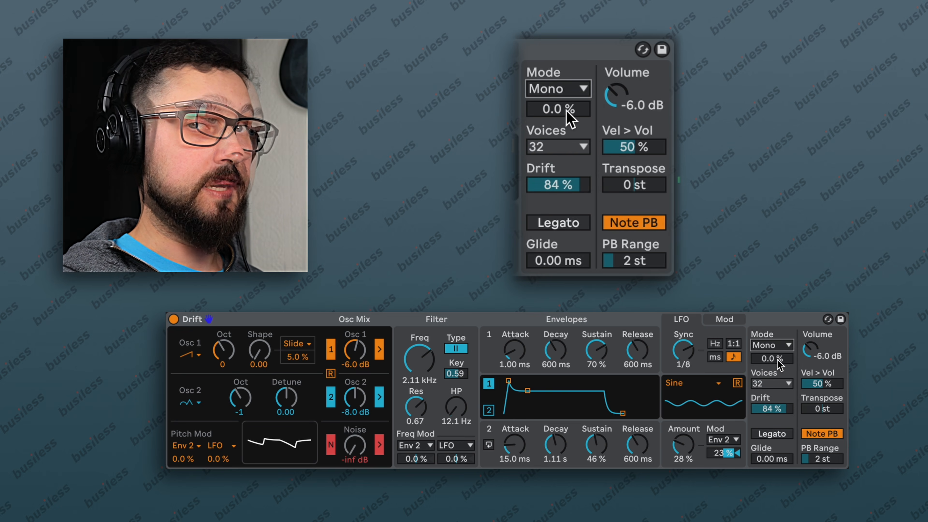
mouse_move(775, 358)
left_mouse_down()
mouse_move(775, 322)
mouse_move(775, 358)
left_mouse_up()
left_click(787, 383)
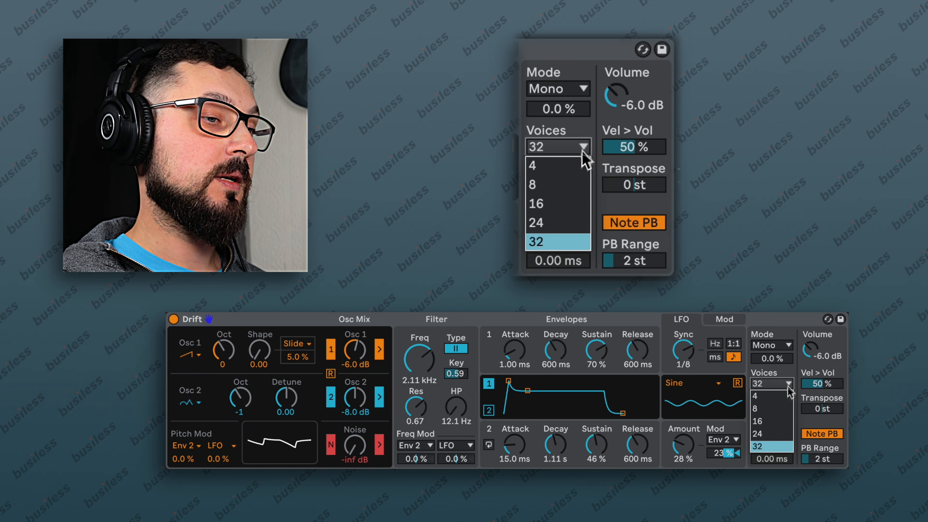
left_click(773, 375)
Step: Lower the Drift amount to about 51 % and set the velocity-to-volume amount to 52 %
left_click_drag(785, 409, 781, 453)
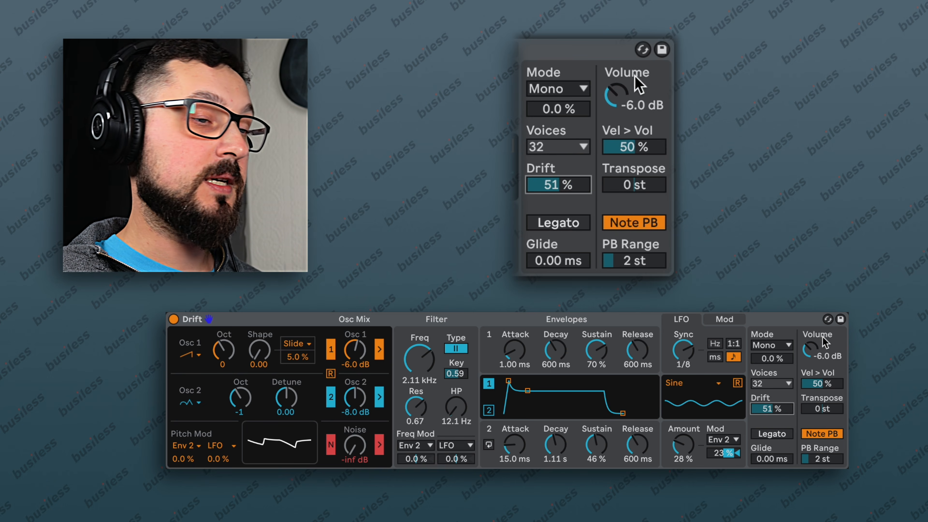
left_click(824, 383)
left_click_drag(824, 383, 824, 380)
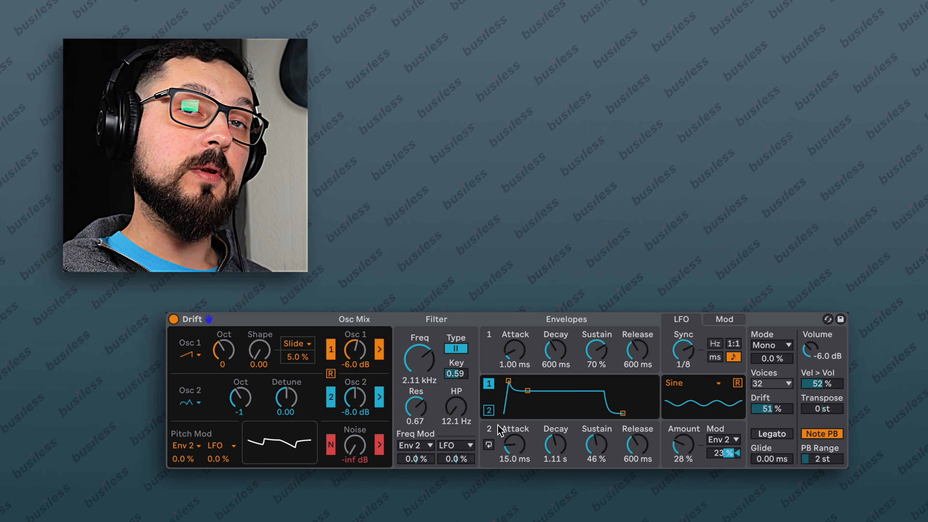
Step: Turn Envelope 2 into a cycling envelope with Tilt about 0.44, Hold 0.50 and Rate about 12.7 Hz
left_click(489, 445)
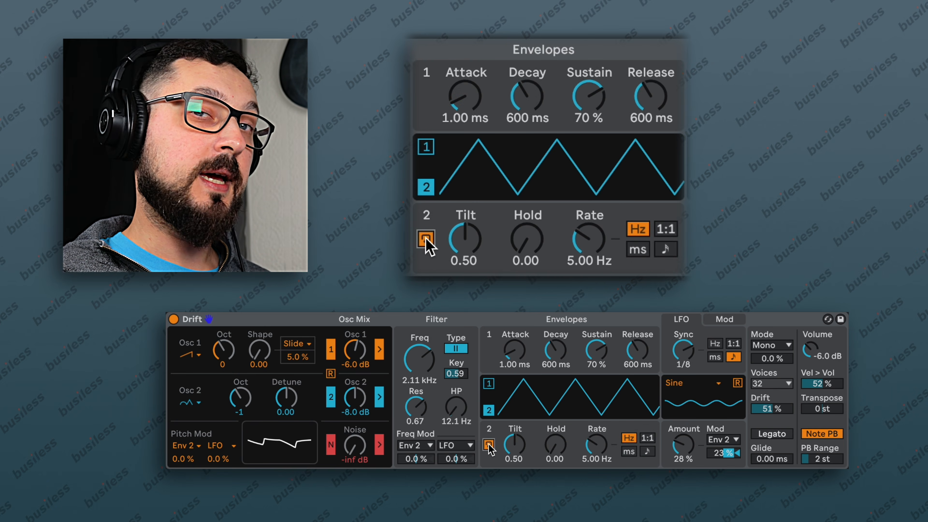
left_click_drag(522, 446, 557, 442)
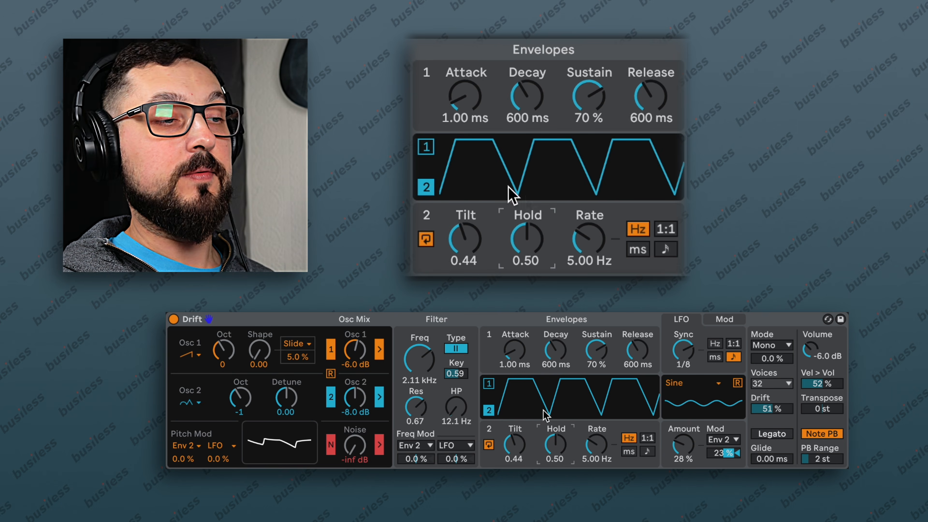
left_click_drag(609, 459, 661, 450)
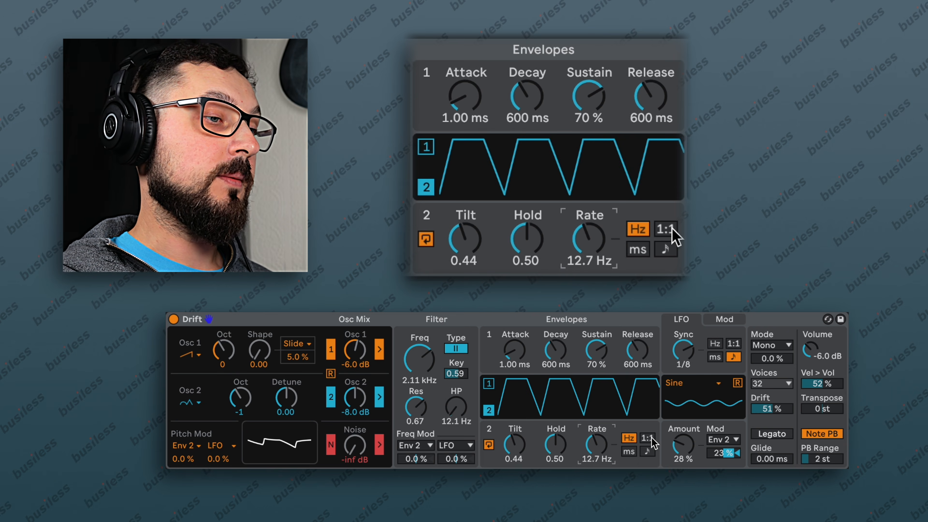
Step: Run the cycling envelope in ratio mode at 7.00 and have Env 2 modulate the pitch by 15 %
left_click(648, 438)
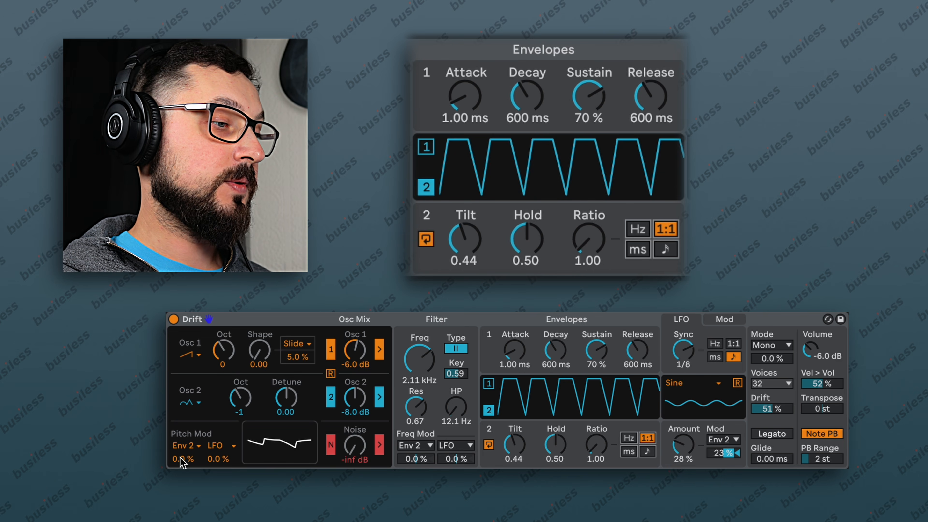
left_click_drag(182, 459, 183, 457)
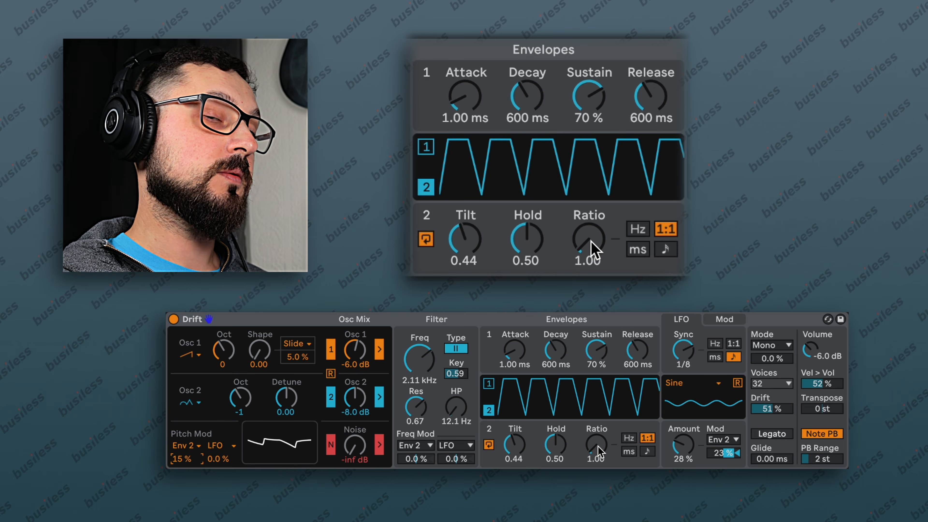
left_click_drag(597, 448, 598, 413)
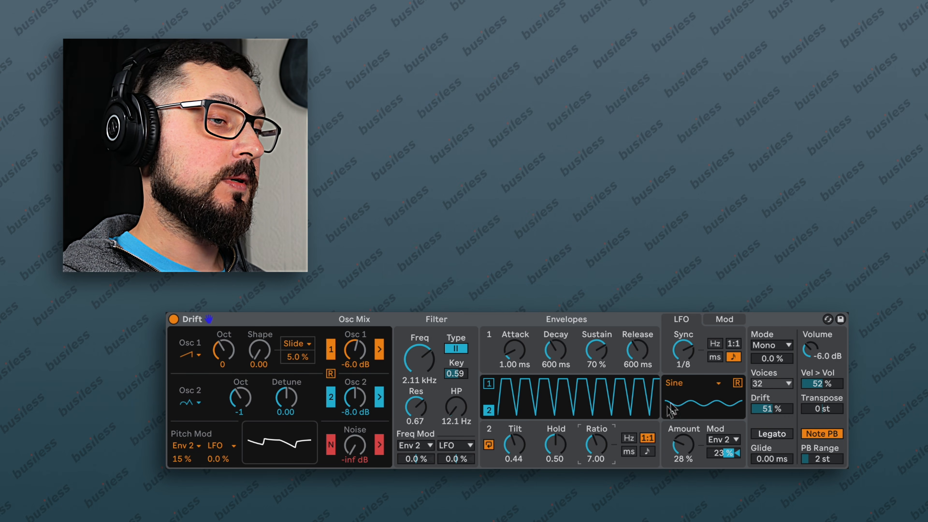
Step: Put the LFO in ratio mode with its amount at 85 %, trying the Square and Wander waveforms before selecting Saw Up
left_click(734, 344)
left_click_drag(688, 452, 685, 405)
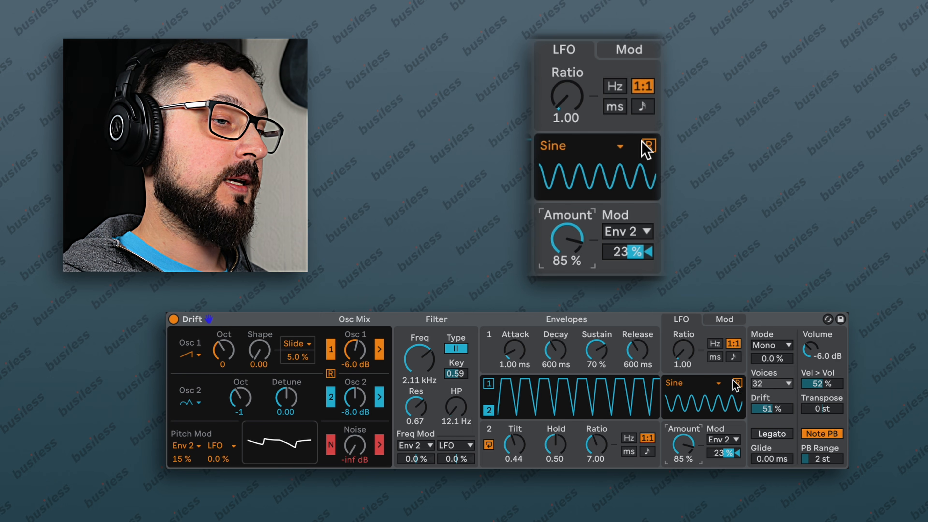
left_click(693, 384)
left_click(698, 323)
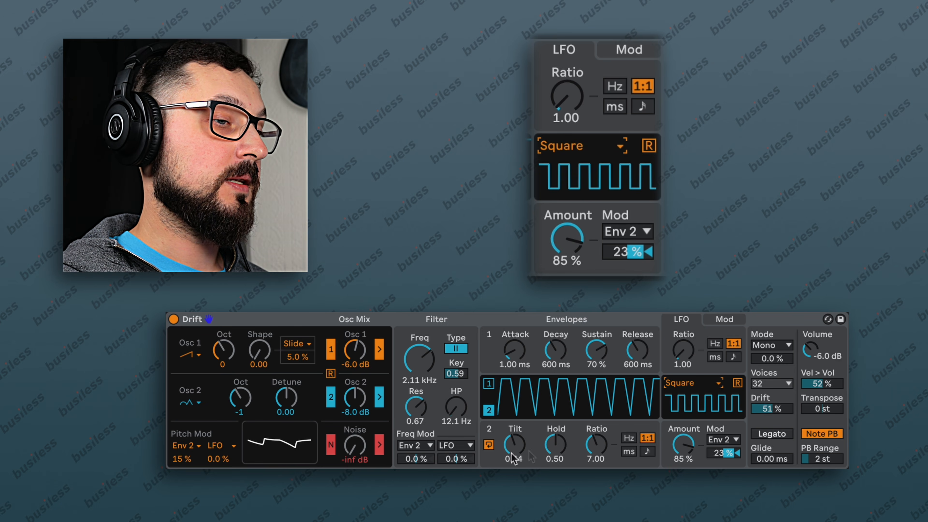
left_click(705, 383)
left_click(687, 345)
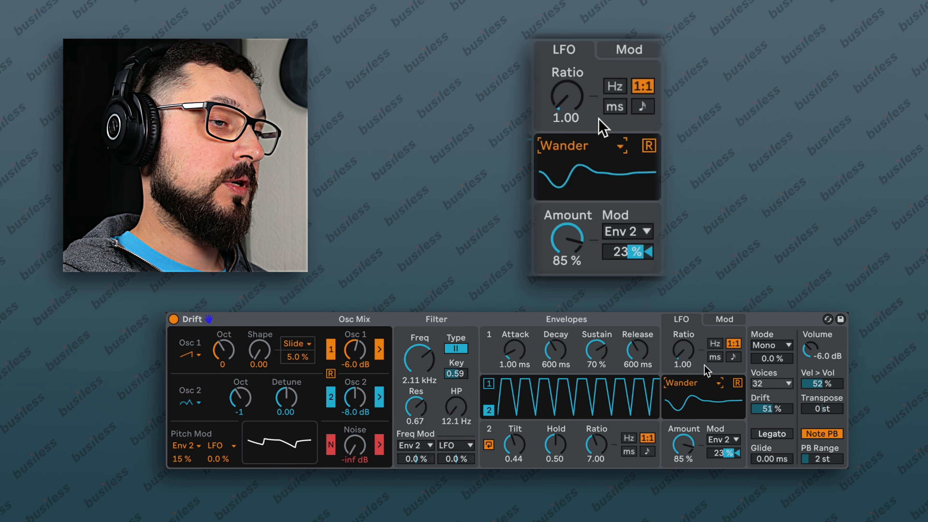
left_click(705, 383)
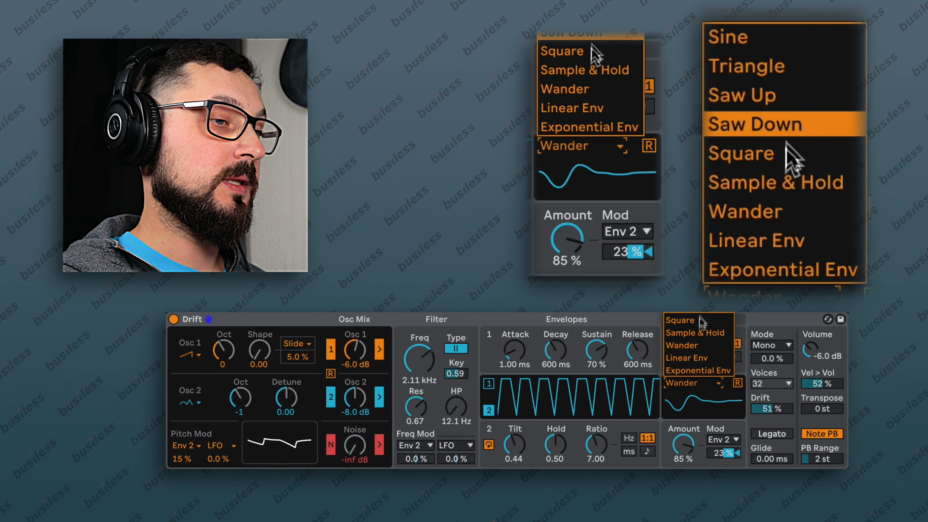
left_click(701, 299)
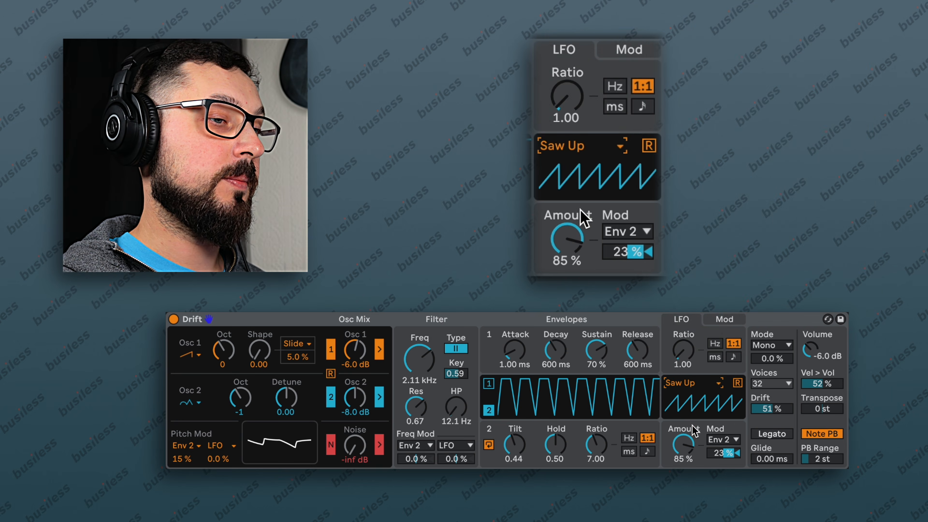
Step: Raise the LFO amount to 100 % and its ratio to 9.38, with the LFO modulating the filter frequency by 12 %
left_click_drag(692, 456, 691, 446)
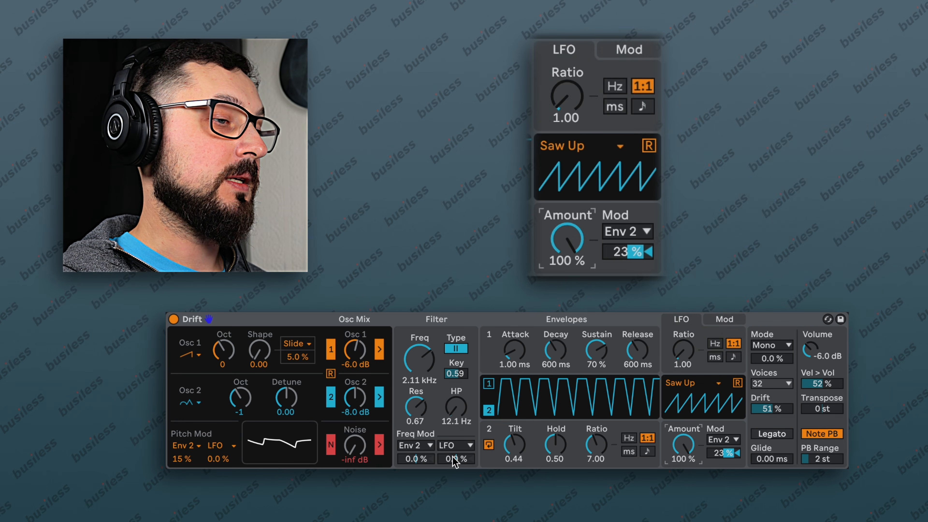
left_click_drag(453, 462, 453, 458)
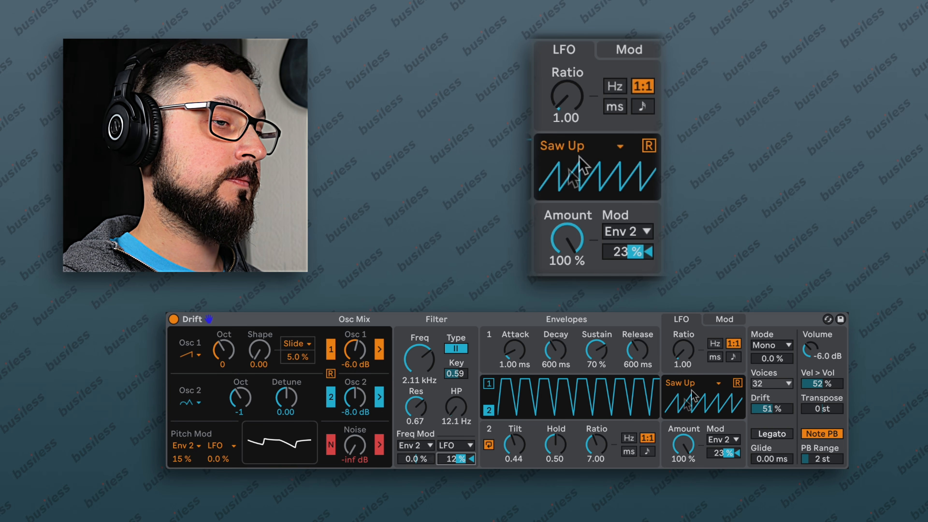
left_click_drag(692, 351, 692, 307)
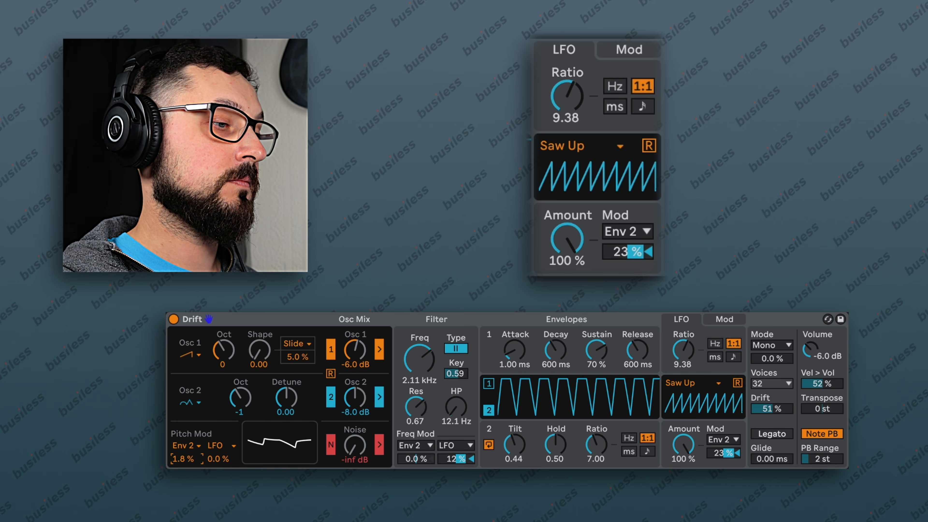
left_click_drag(581, 448, 581, 474)
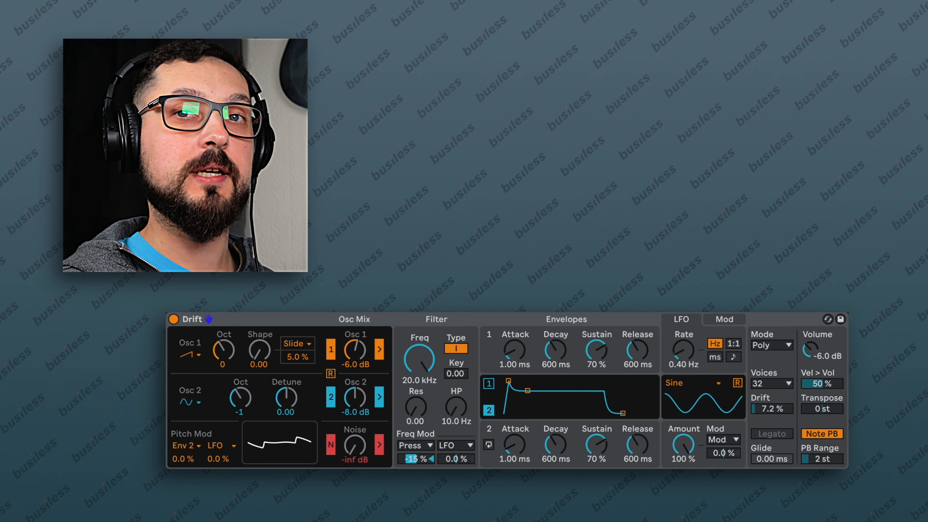
Step: Shape Envelope 1 with attack about 2.68 ms, decay 394 ms, sustain 56 % and release 1.48 s
left_click_drag(521, 341, 521, 330)
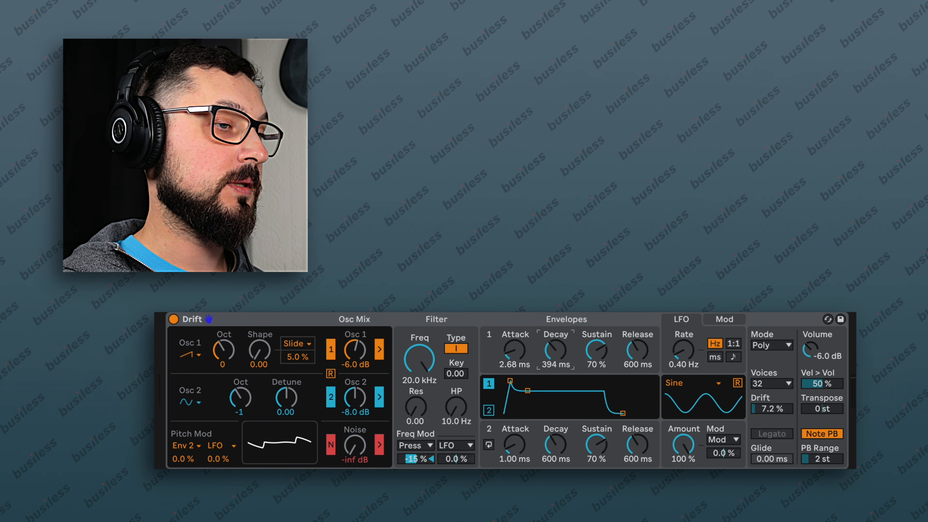
mouse_move(608, 349)
left_mouse_down()
mouse_move(609, 370)
mouse_move(609, 361)
left_mouse_up()
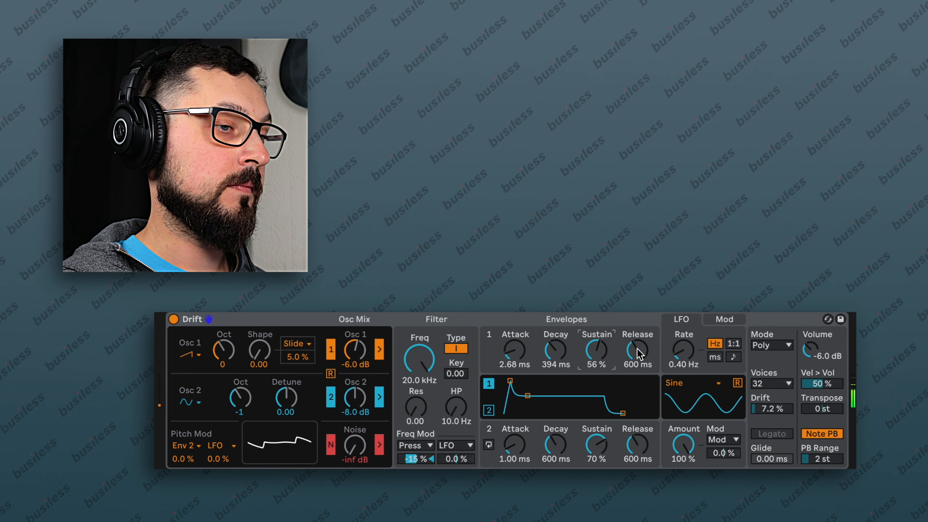
left_click_drag(637, 350, 637, 344)
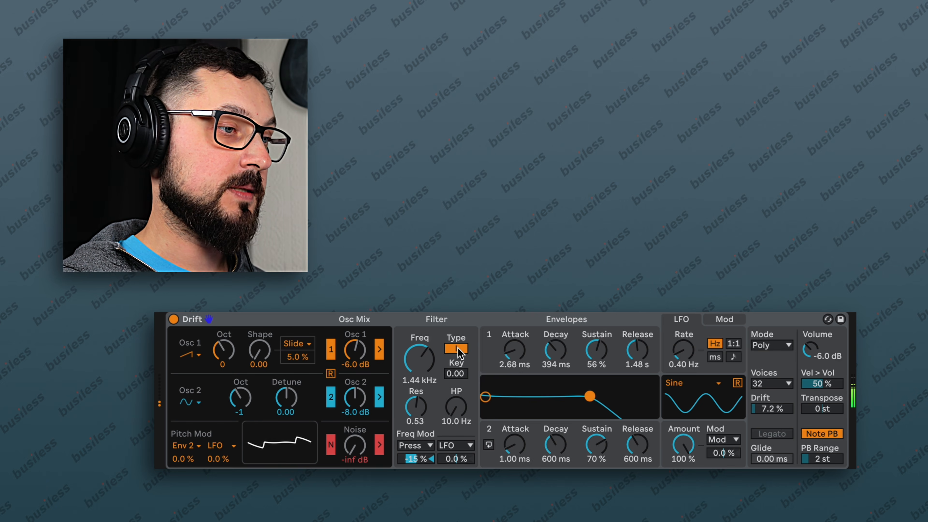
Step: Set the type II filter to about 981 Hz with resonance 0.63 and the high-pass at 120 Hz
left_click_drag(589, 396, 571, 394)
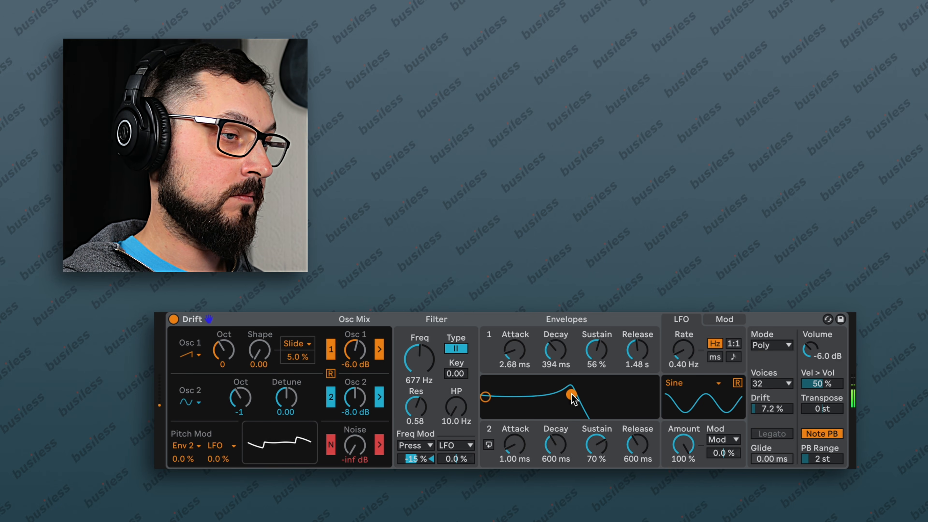
left_click_drag(417, 410, 456, 397)
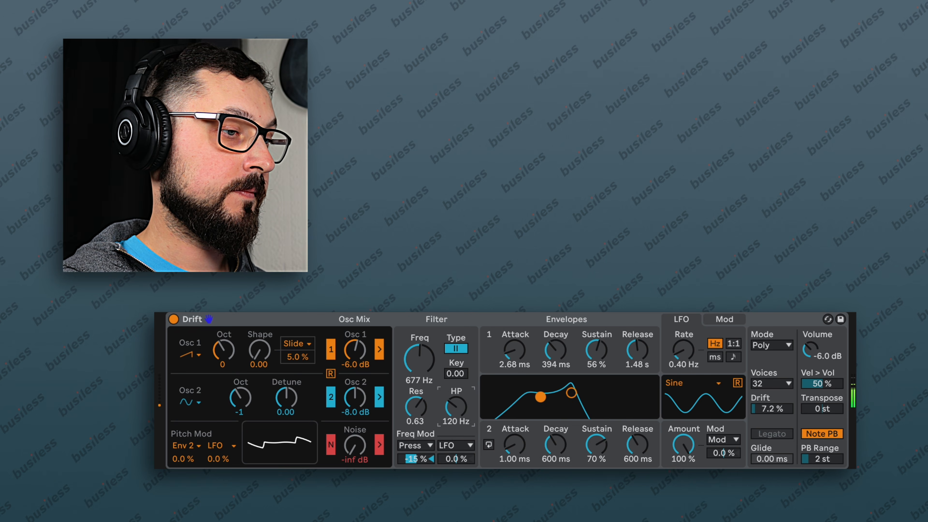
left_click_drag(431, 366, 430, 363)
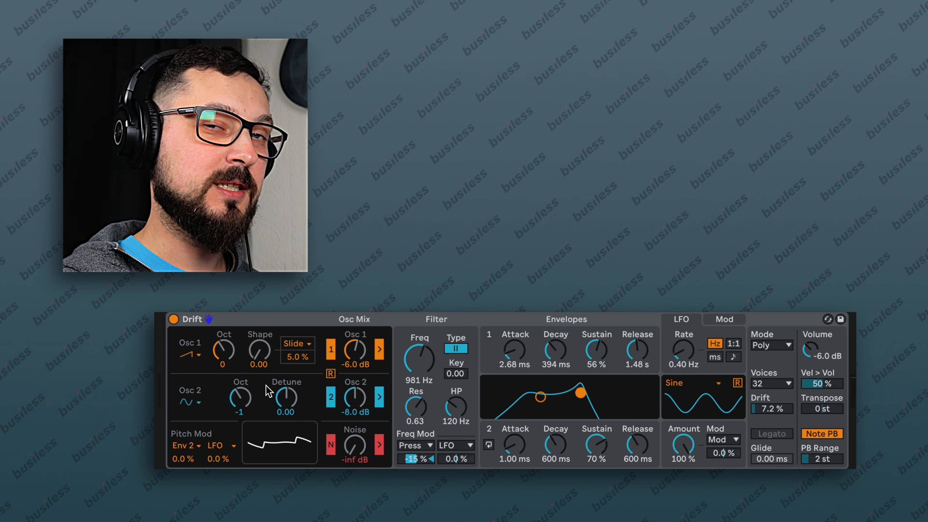
Step: Try the saturated and saw waveforms on Oscillator 1 before choosing the shark tooth waveform with Shape at 0.44
left_click(195, 354)
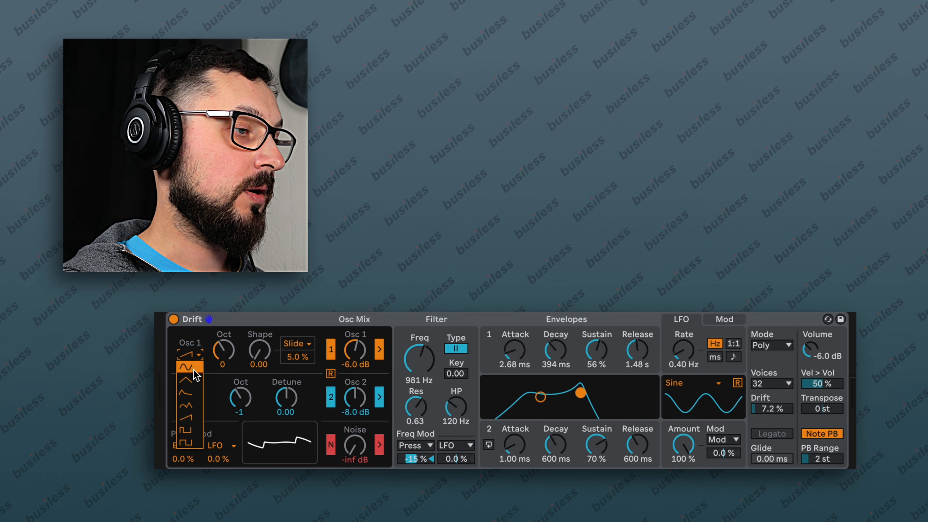
left_click(193, 410)
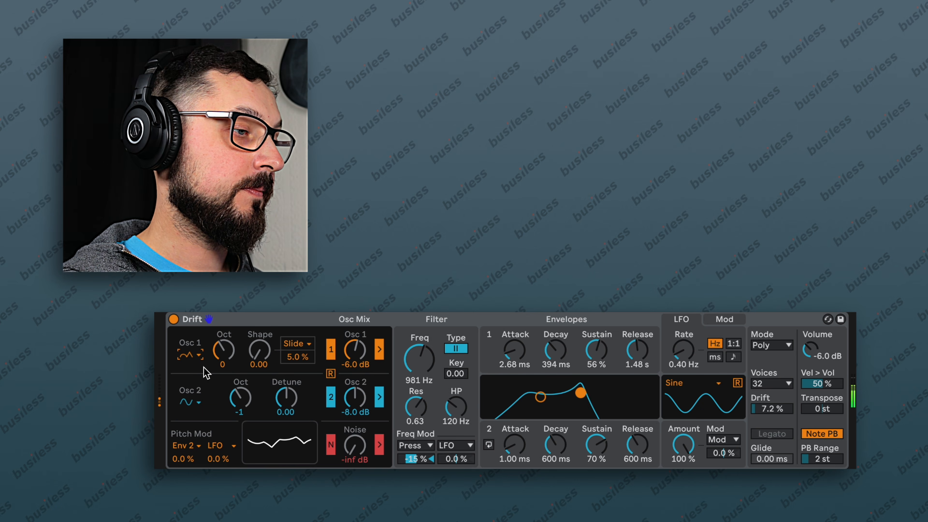
left_click_drag(260, 355, 260, 352)
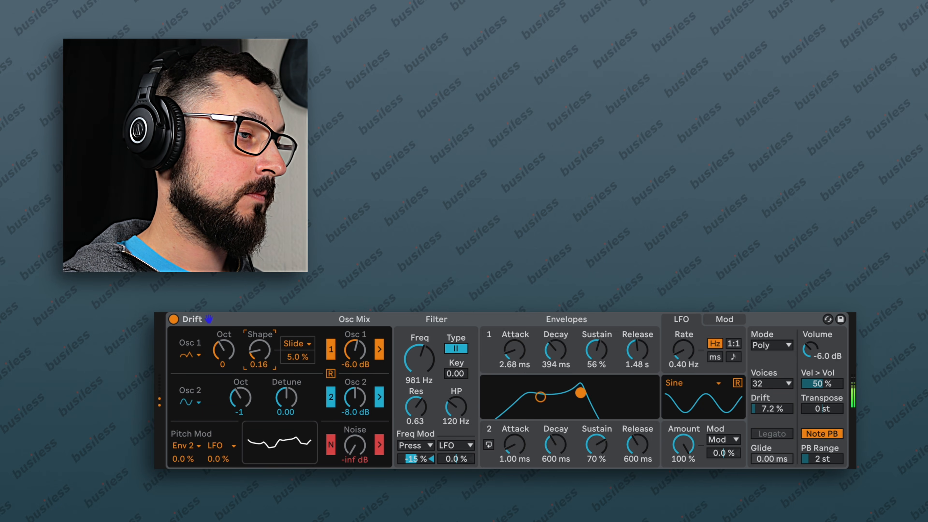
left_click(188, 355)
left_click(192, 429)
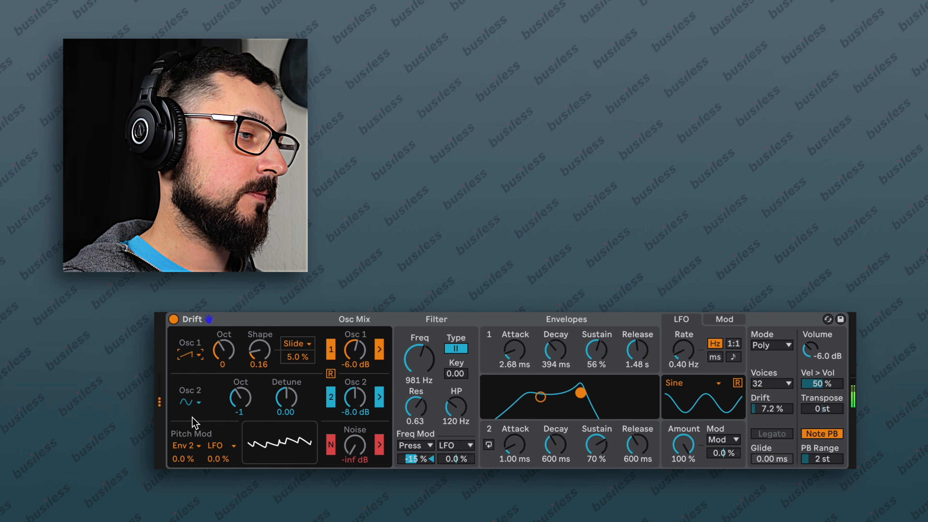
left_click(198, 355)
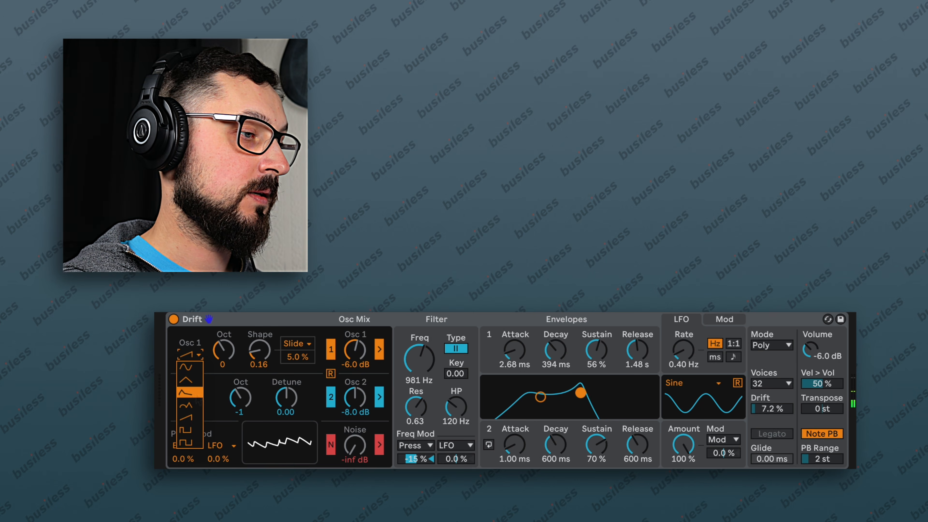
left_click(196, 396)
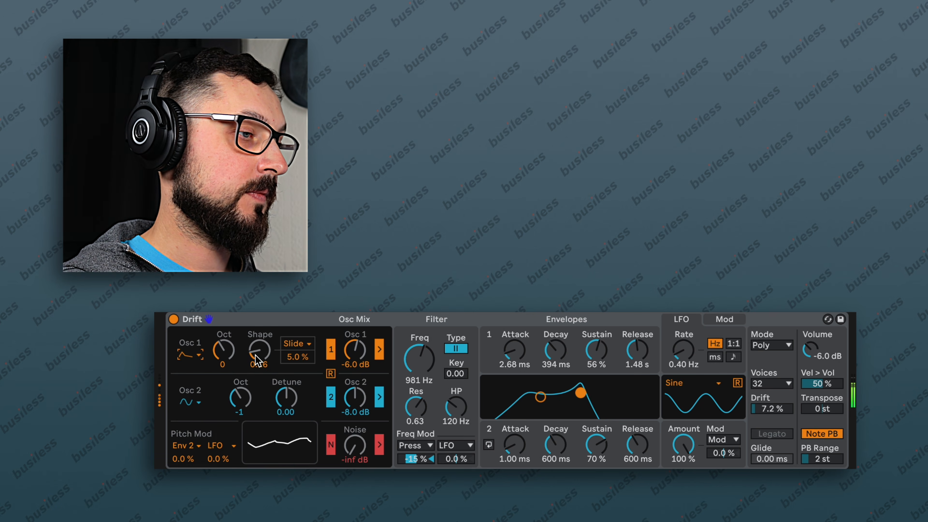
left_click_drag(264, 361, 266, 362)
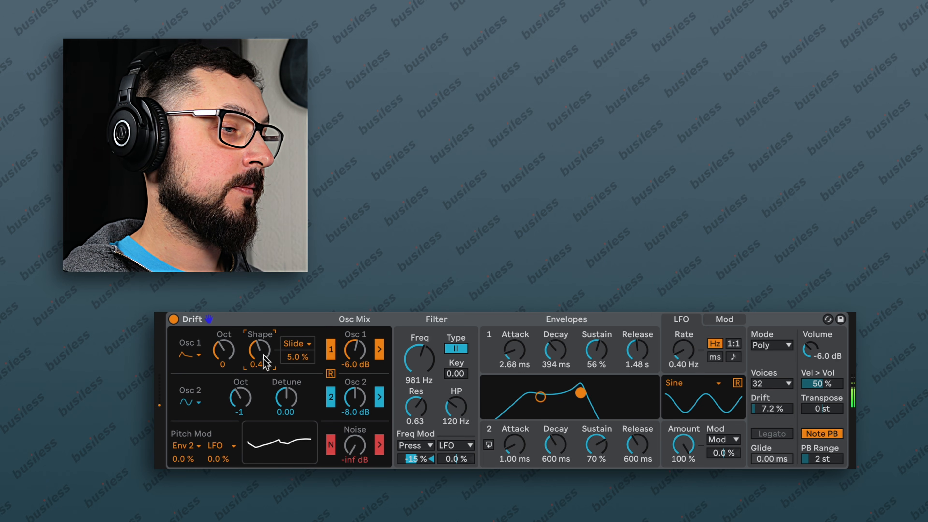
Step: Try the saw waveform on Oscillator 2 and change it to the saturated waveform
left_click(190, 404)
left_click(192, 454)
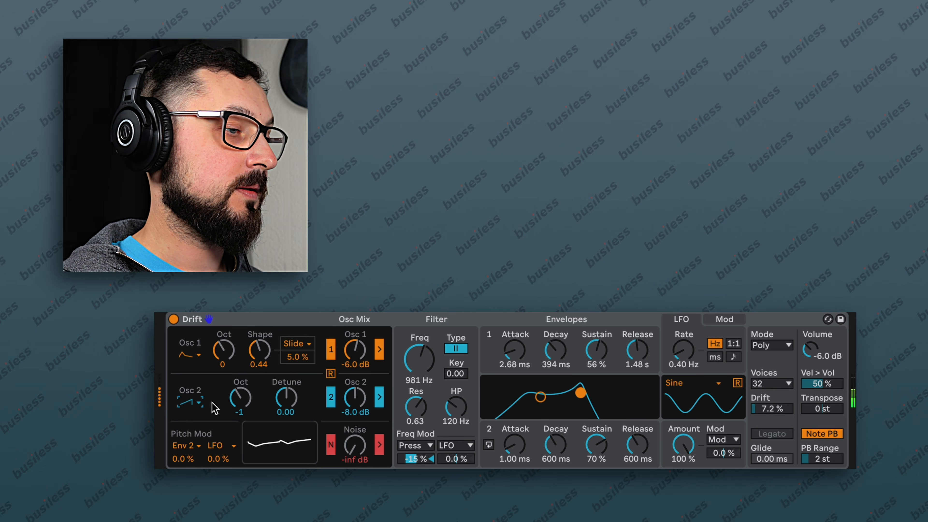
left_click(196, 402)
left_click(192, 438)
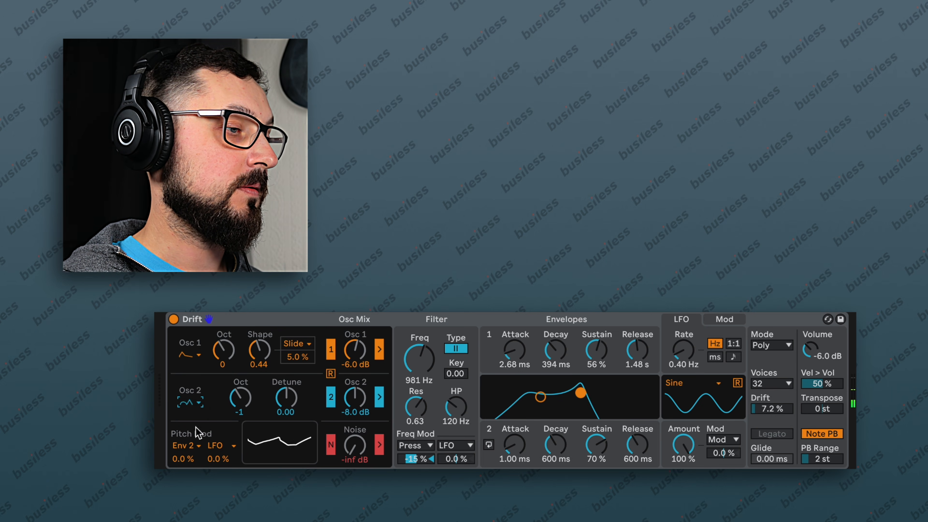
Step: Set Oscillator 2's Detune to -0.09, try its saw waveform and choose the sine waveform
left_click_drag(291, 403, 296, 401)
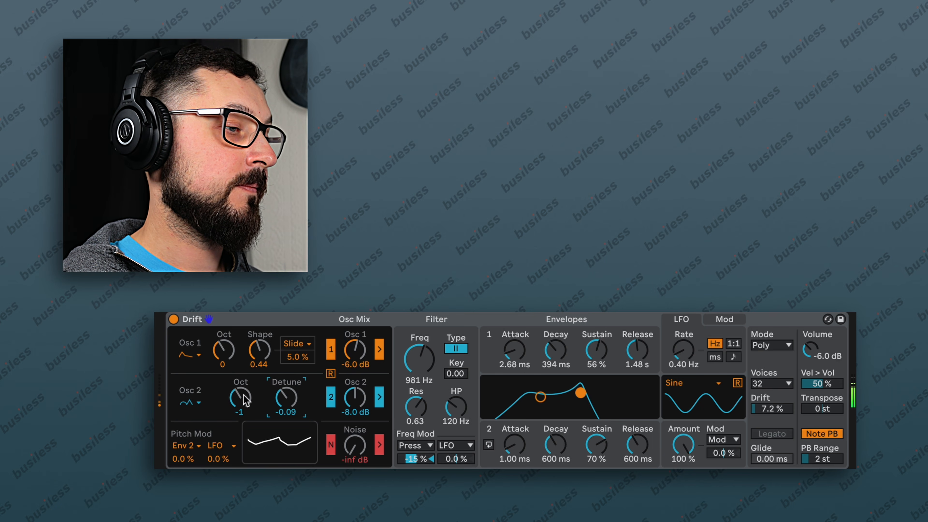
left_click(186, 402)
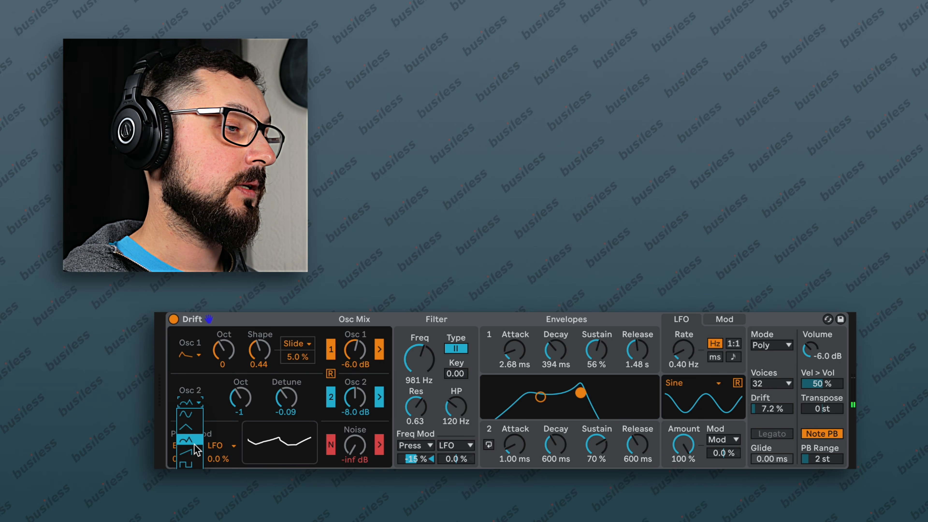
left_click(186, 451)
left_click(196, 403)
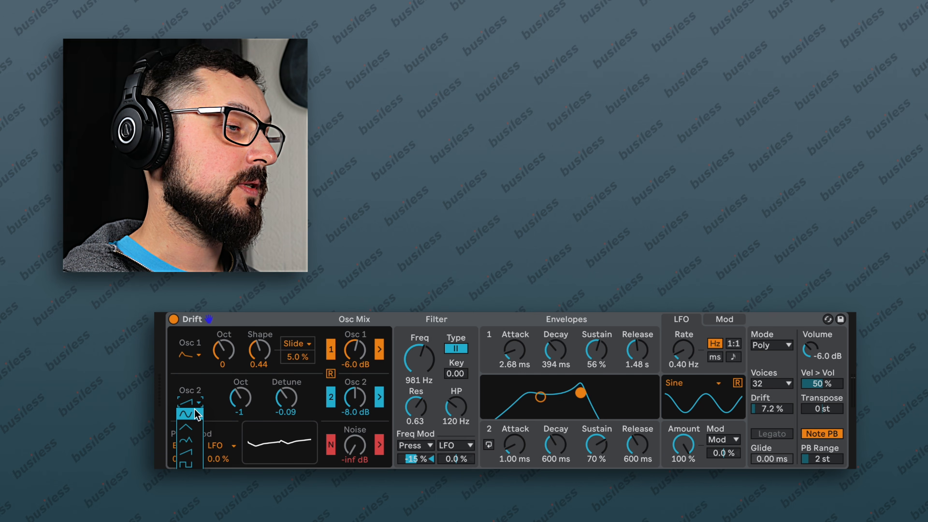
left_click(190, 415)
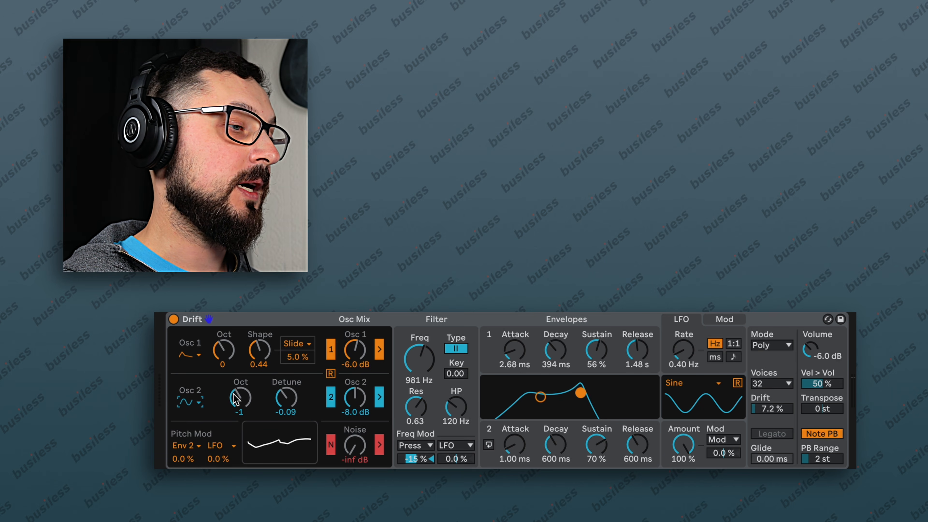
Step: Change Oscillator 1 to the saw waveform and set its Shape to 0.17
left_click(189, 358)
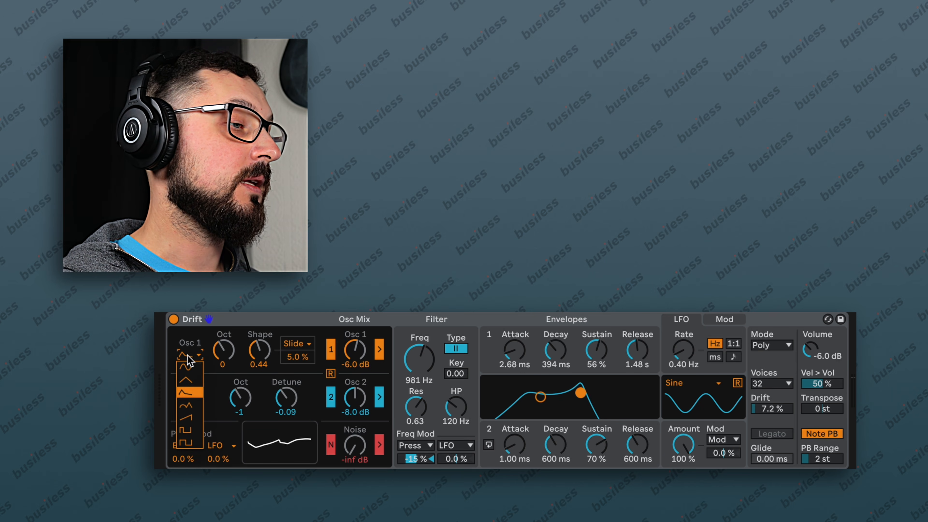
left_click(193, 419)
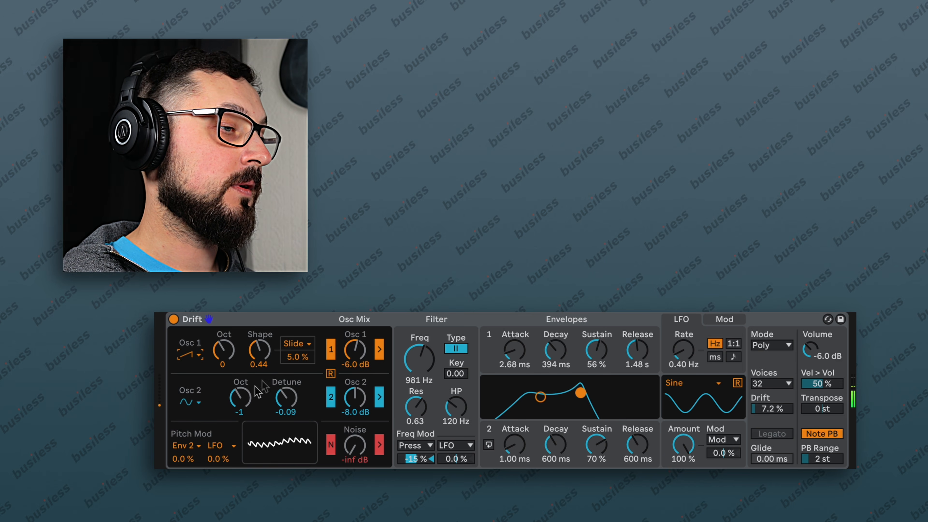
mouse_move(259, 350)
left_mouse_down()
mouse_move(259, 372)
mouse_move(266, 352)
left_mouse_up()
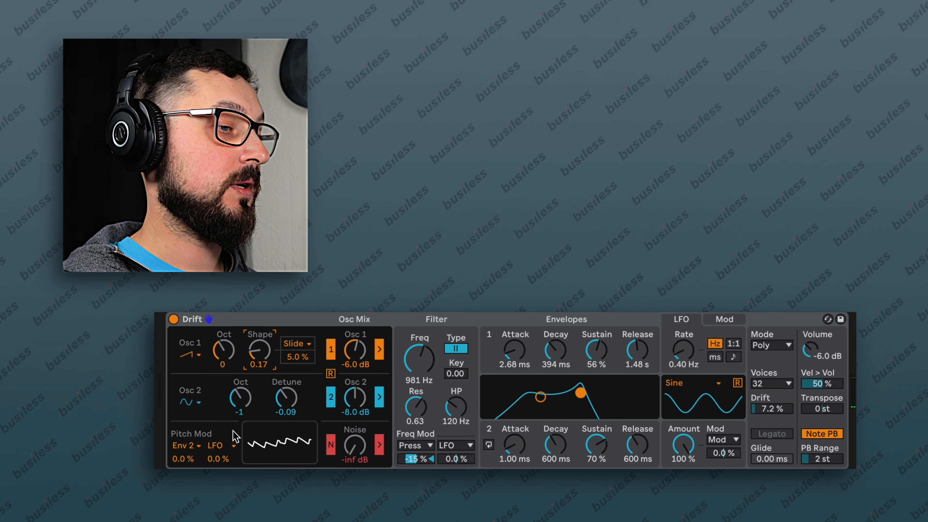
Step: Bring in the noise at -30 dB, comparing it with and without filter routing, and leave it routed through the filter
mouse_move(356, 451)
left_mouse_down()
mouse_move(362, 443)
mouse_move(355, 456)
left_mouse_up()
left_click(380, 448)
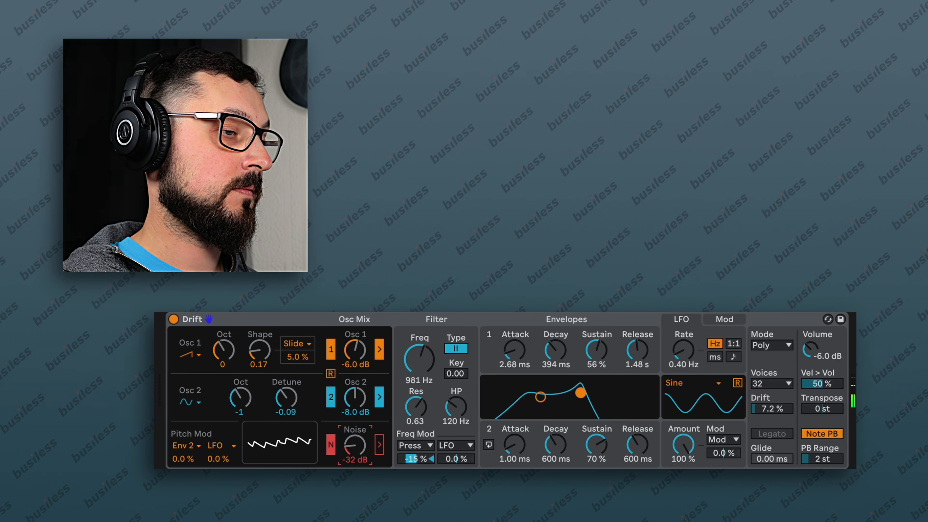
left_click(380, 443)
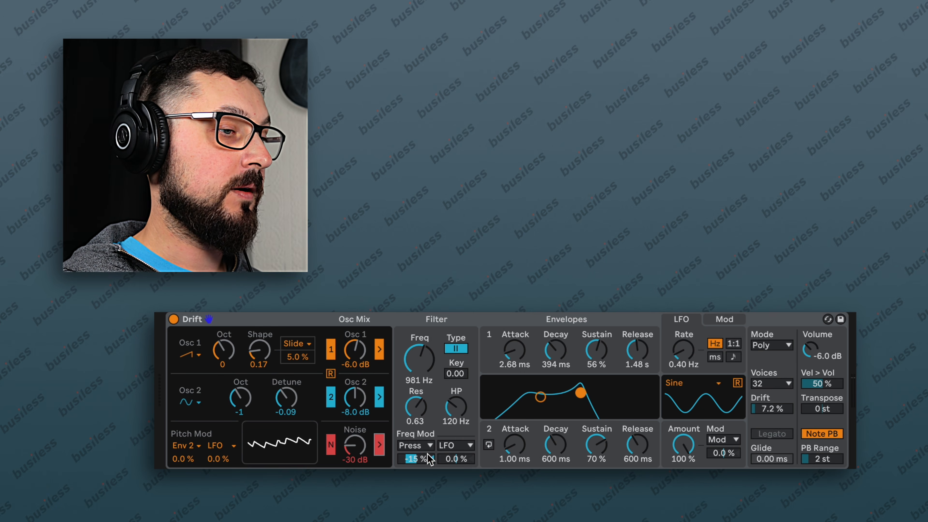
Step: Set Envelope 2 to attack 0.60 ms, decay 2.21 s and sustain 38 %, and make it modulate the filter frequency by 15 %
left_click(506, 434)
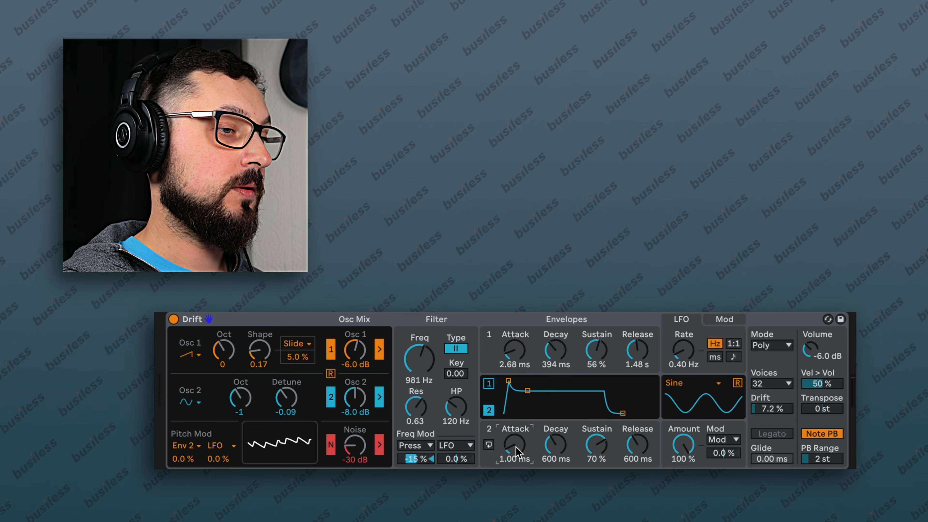
left_click_drag(512, 442, 512, 437)
left_click_drag(509, 381, 534, 400)
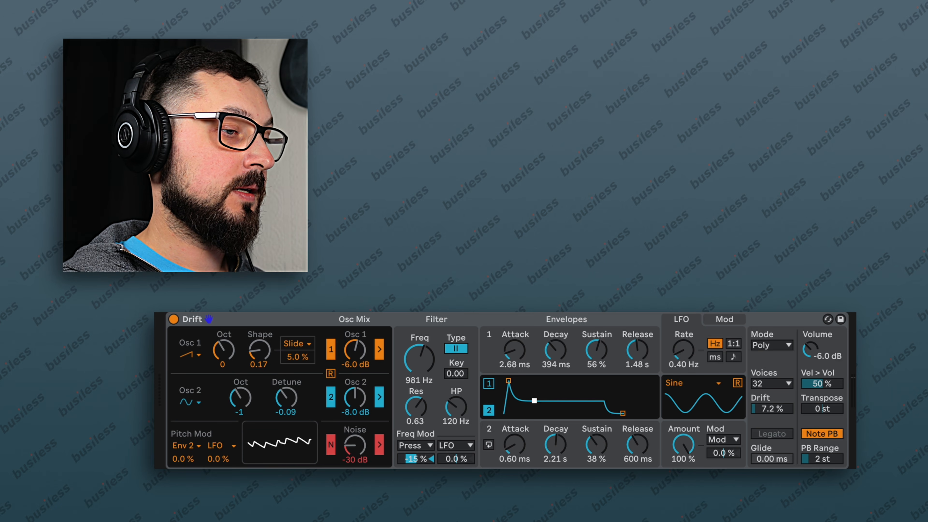
left_click(418, 442)
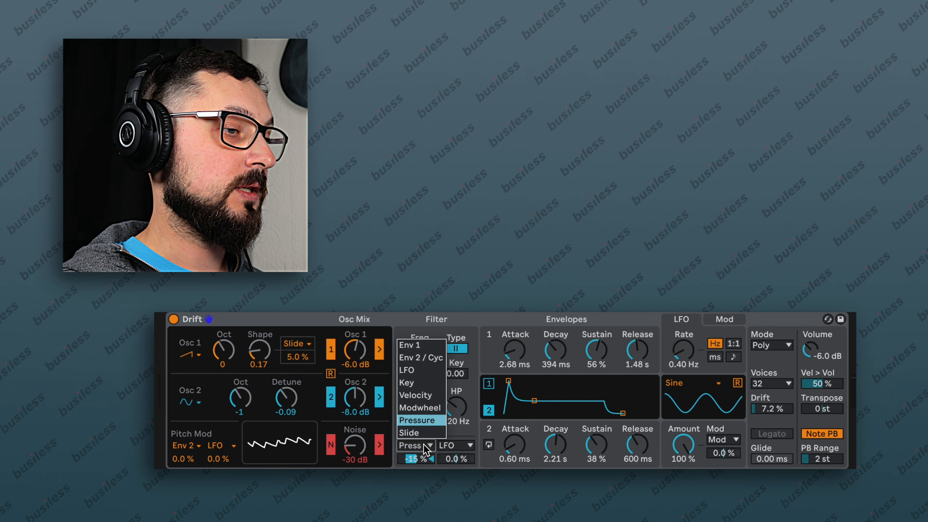
left_click(420, 358)
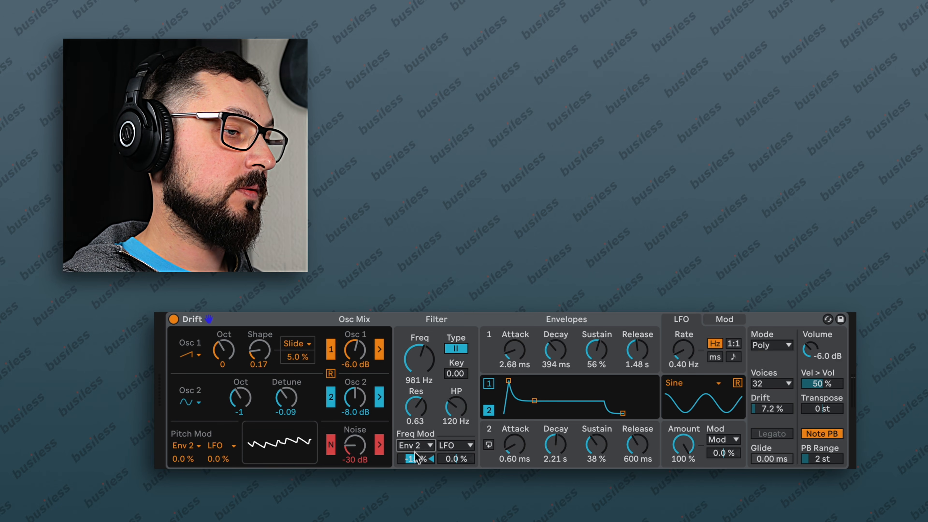
left_click_drag(417, 462, 417, 447)
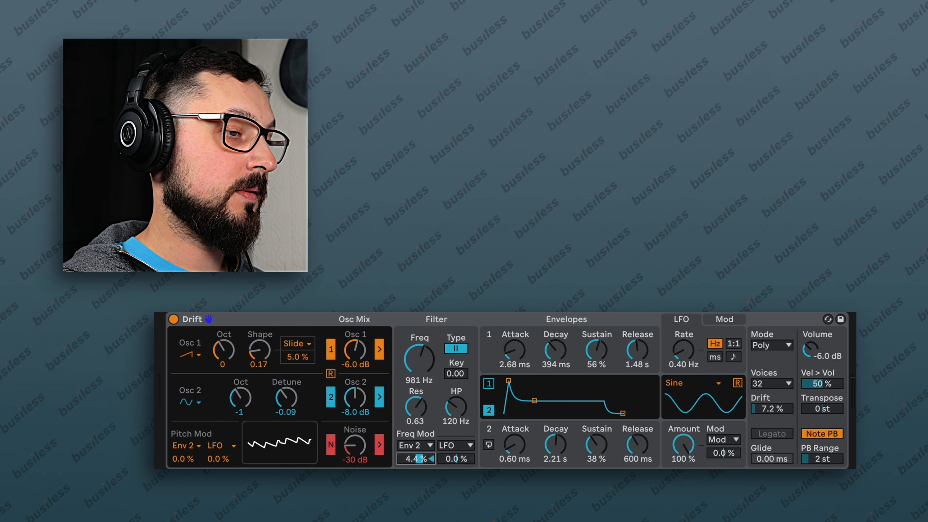
left_click_drag(418, 447, 418, 442)
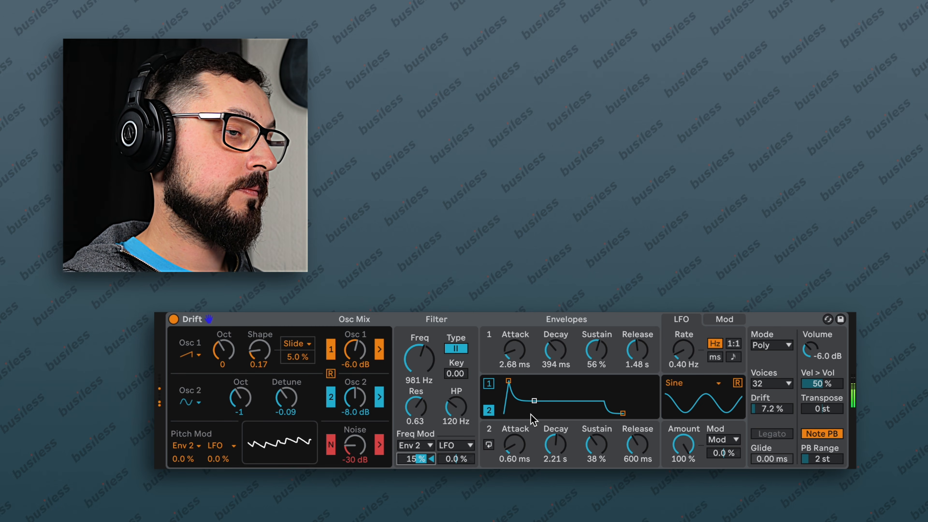
Step: Reshape Envelope 2 with decay 2.21 s, sustain 13 % and release 1.15 s
left_click_drag(534, 400, 536, 412)
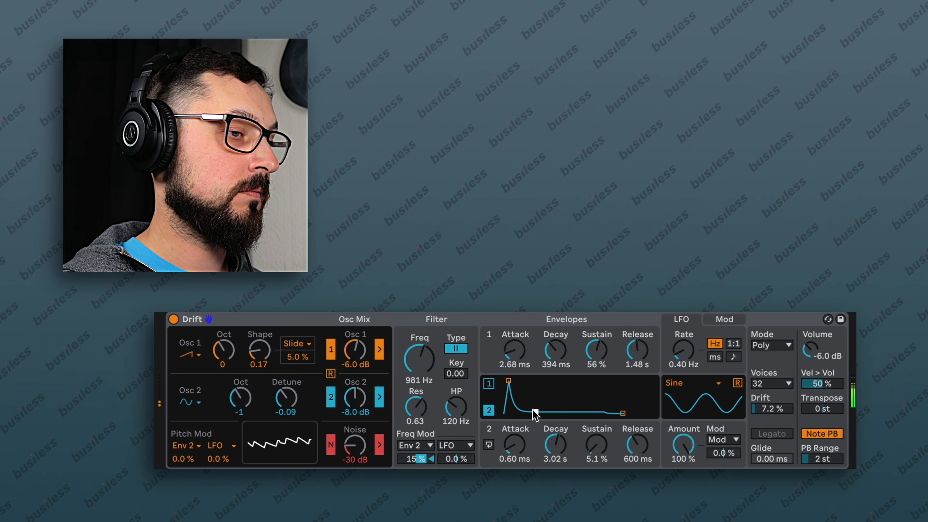
left_click_drag(535, 412, 533, 411)
left_click_drag(637, 444, 637, 441)
left_click_drag(534, 411, 534, 408)
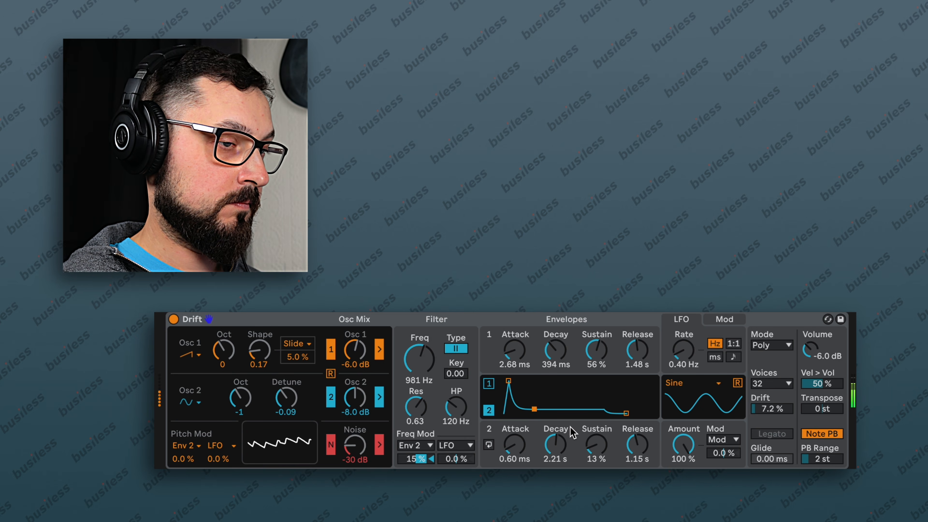
Step: Set the filter frequency to 599 Hz and Envelope 2's attack to 9.74 ms and decay to 3.41 s
left_click_drag(426, 366, 426, 382)
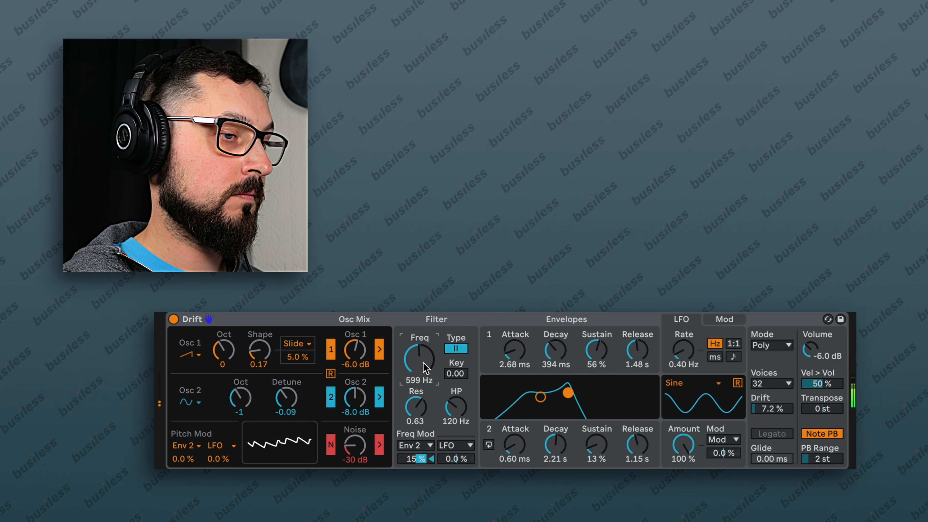
mouse_move(528, 443)
left_mouse_down()
mouse_move(528, 433)
mouse_move(526, 457)
left_mouse_up()
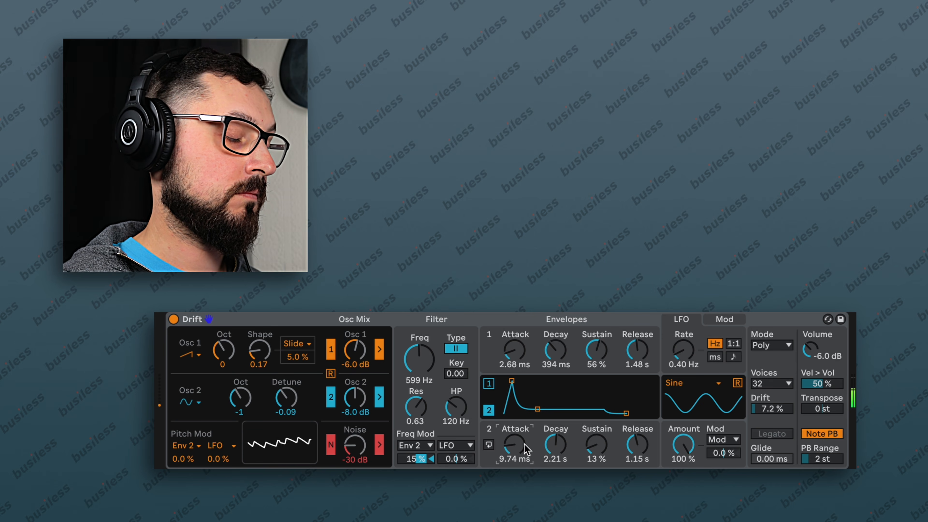
left_click(559, 447)
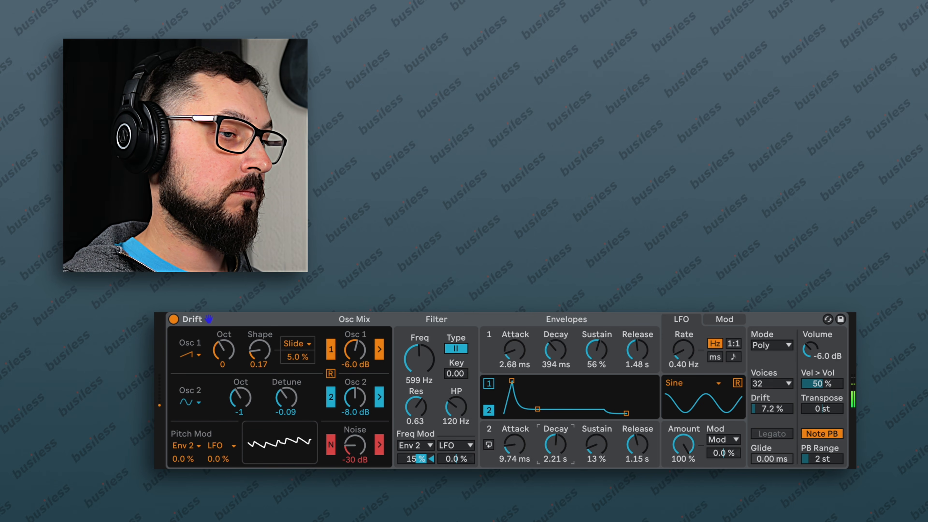
left_click_drag(555, 446, 555, 443)
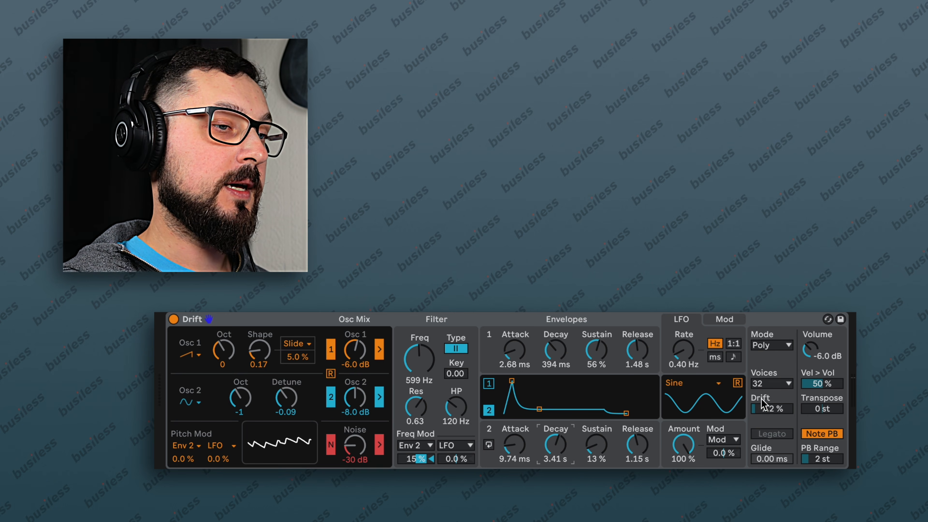
Step: Set the Drift amount to 29 % and the LFO rate to 0.17 Hz
left_click_drag(769, 409, 770, 404)
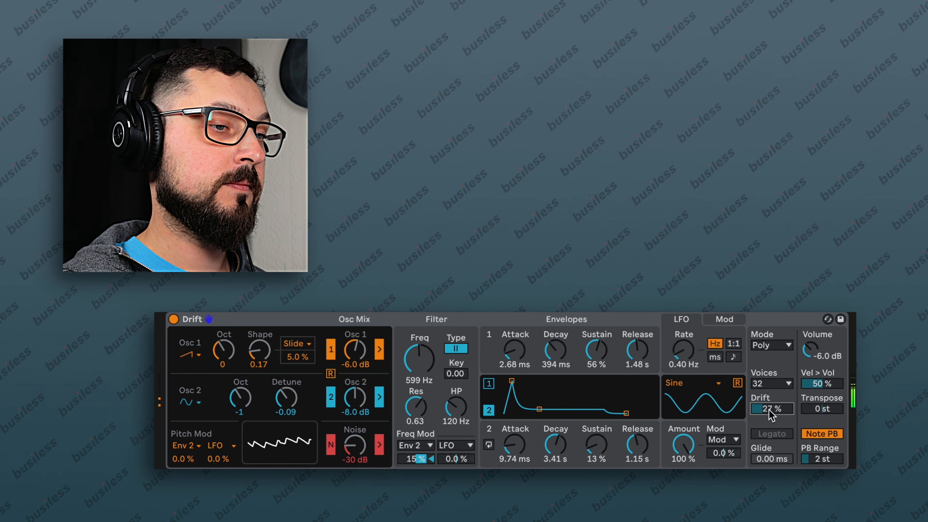
left_click_drag(771, 410, 770, 409)
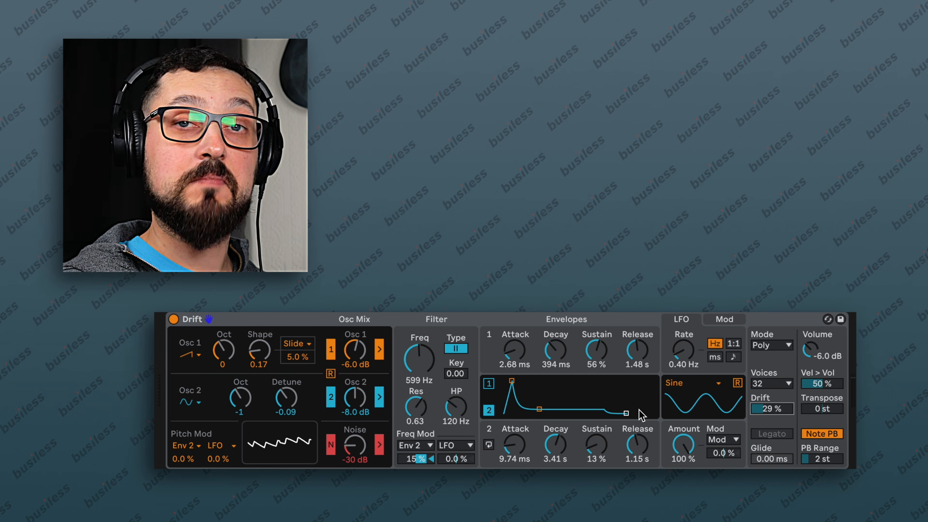
left_click_drag(693, 351, 693, 372)
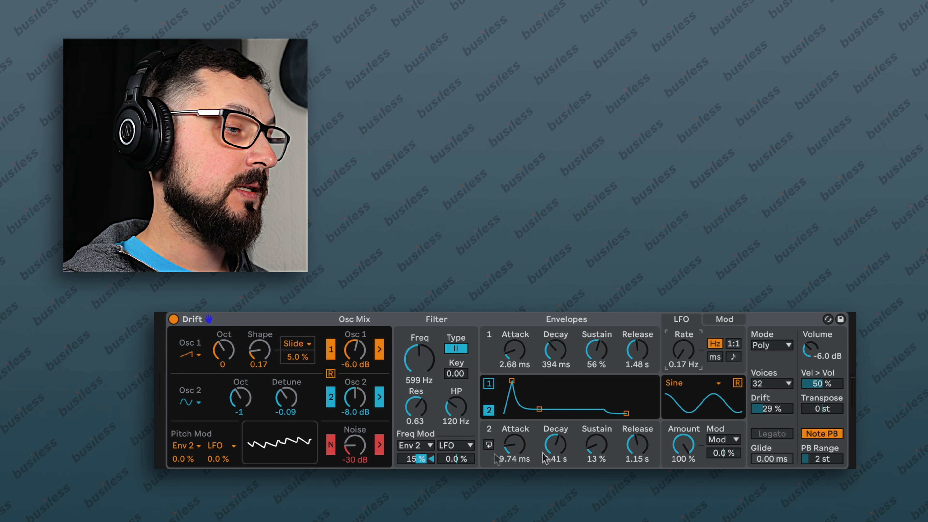
Step: Try stronger LFO pitch modulation before reducing it to 0.3 %, and set Envelope 2's pitch modulation to -0.1 %
left_click_drag(218, 458, 218, 444)
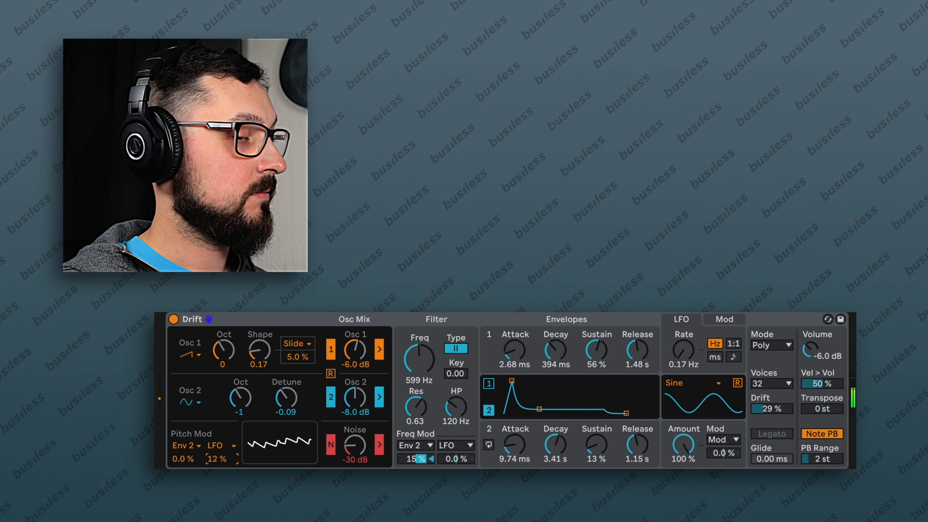
left_click_drag(213, 460, 213, 468)
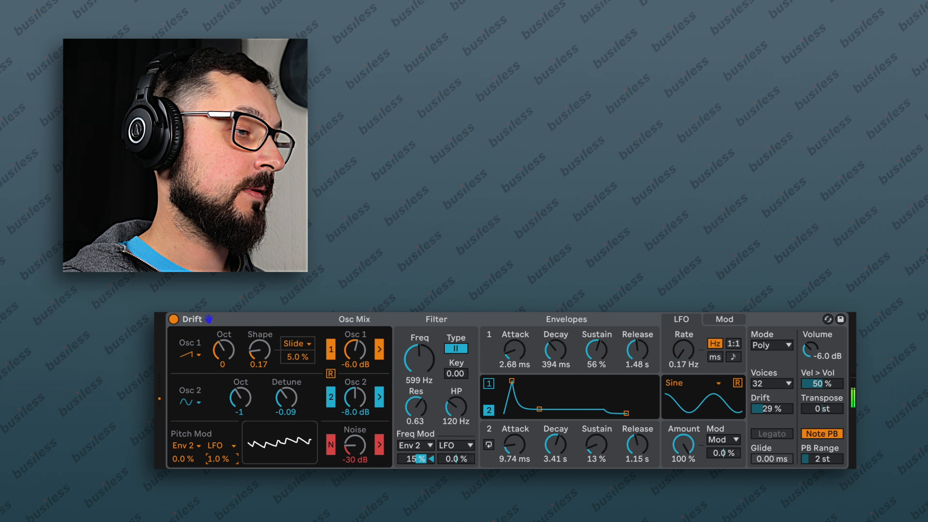
left_click_drag(212, 460, 213, 462)
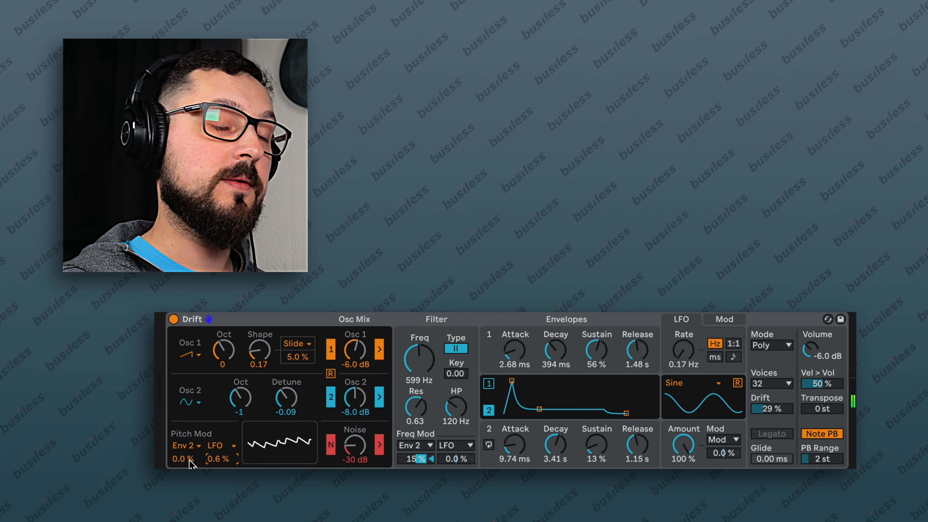
left_click_drag(180, 457, 179, 459)
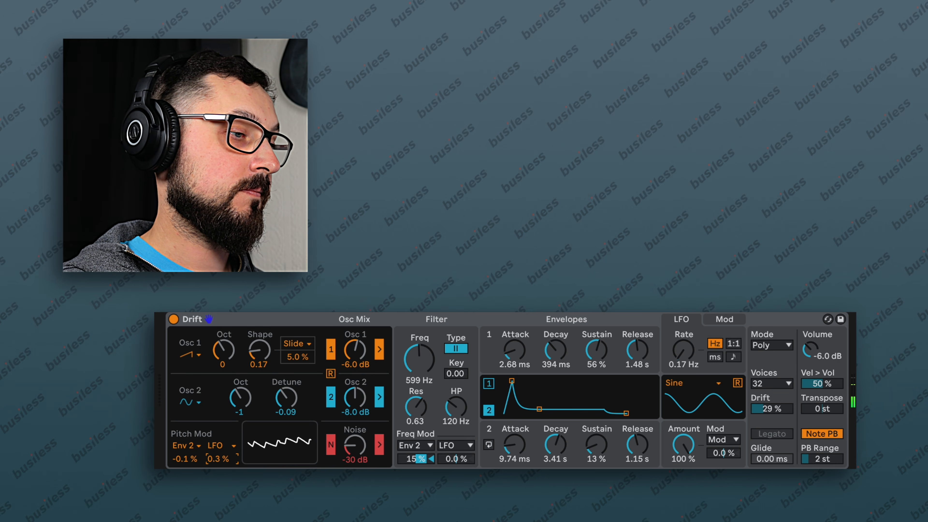
Step: Set the LFO amount to 75 % and its modulation of the filter frequency to -1.2 %
left_click_drag(675, 445, 675, 455)
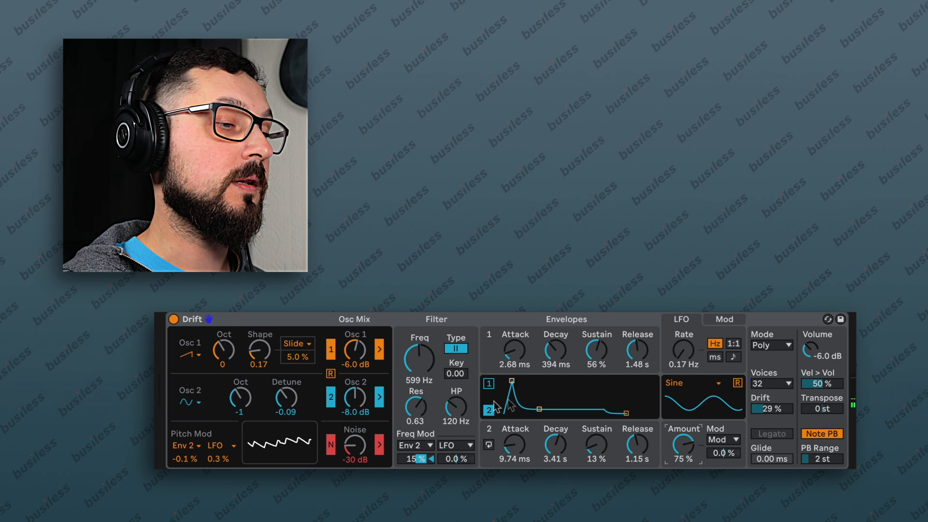
left_click(457, 459)
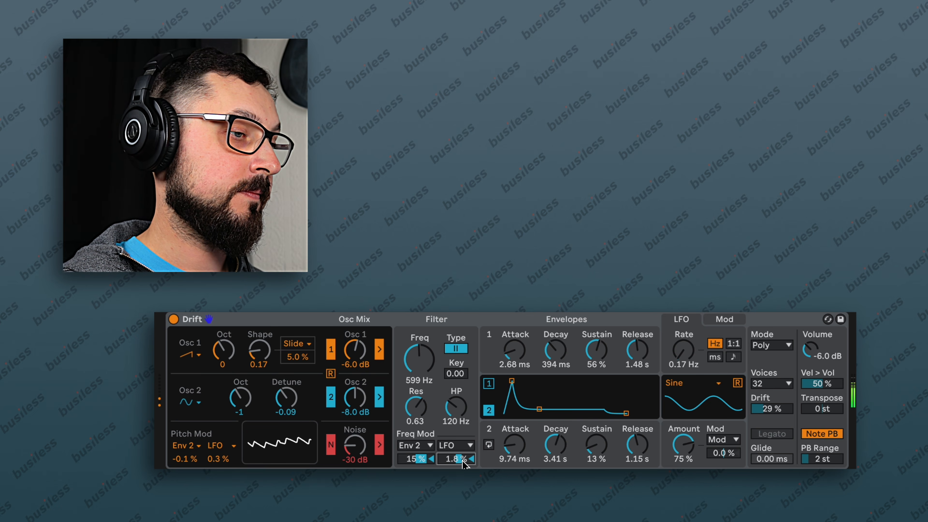
left_click_drag(463, 462, 463, 482)
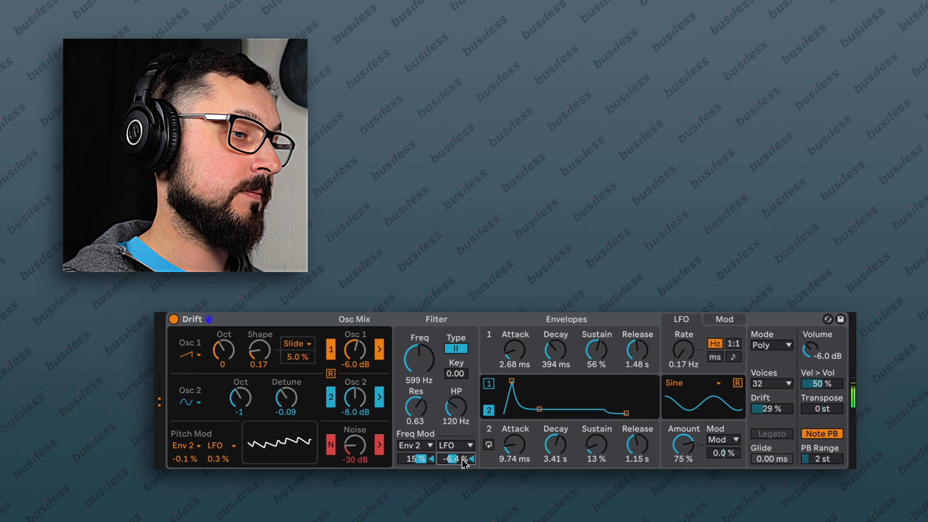
left_click_drag(464, 463, 464, 450)
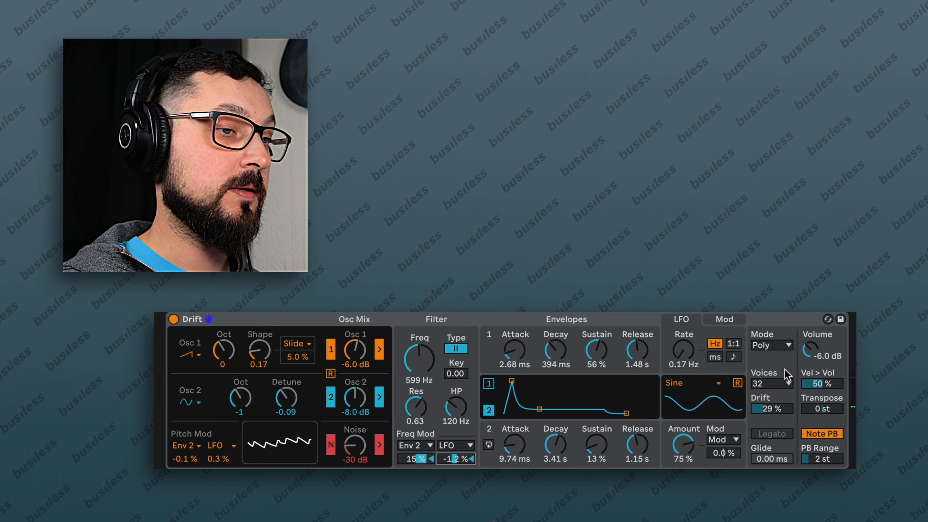
Step: Try the Mono voice mode and the Stereo mode with an increased stereo spread
left_click(780, 345)
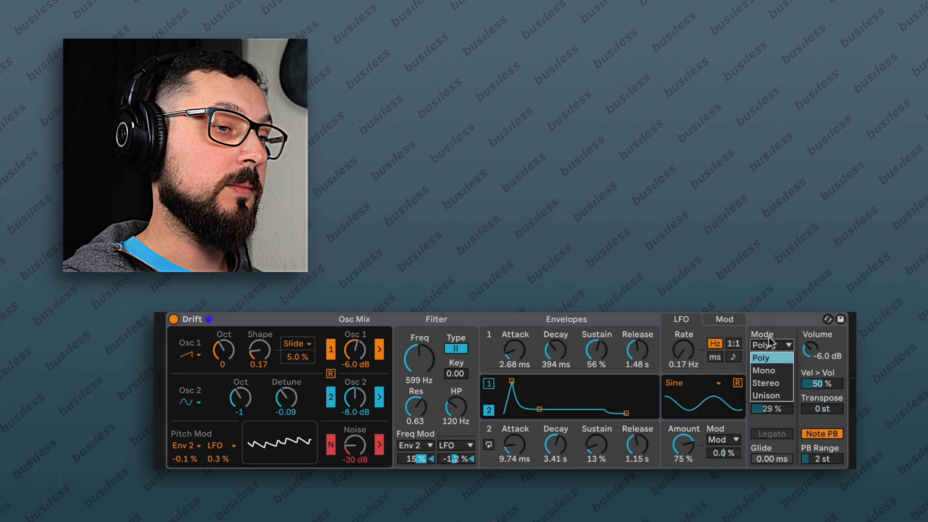
left_click(779, 371)
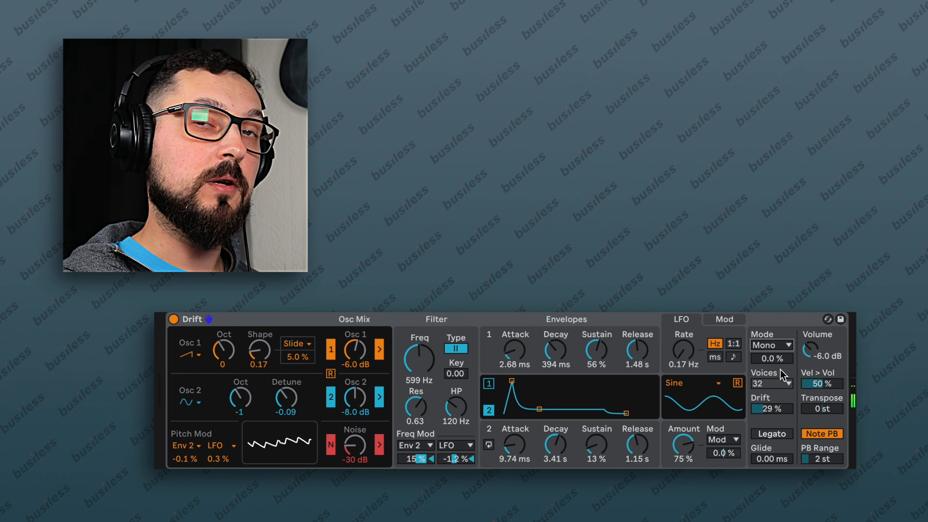
left_click(777, 345)
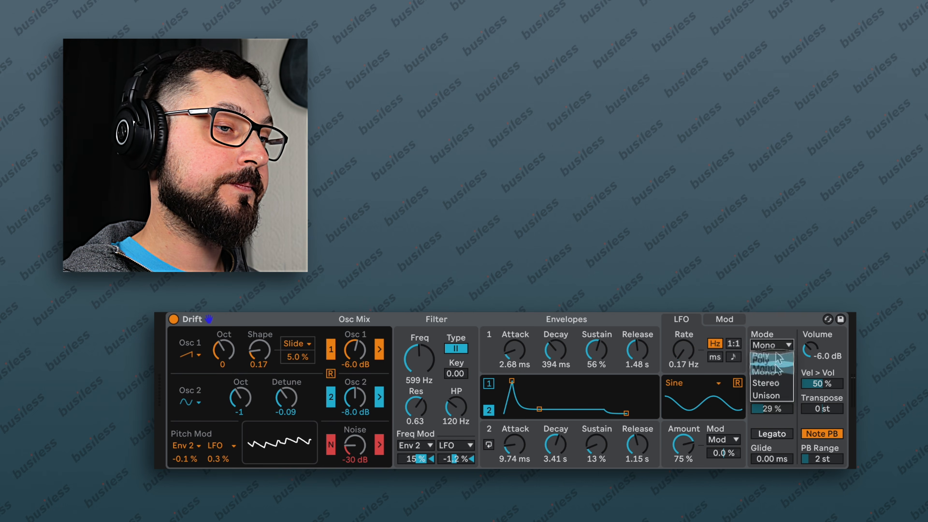
left_click(773, 384)
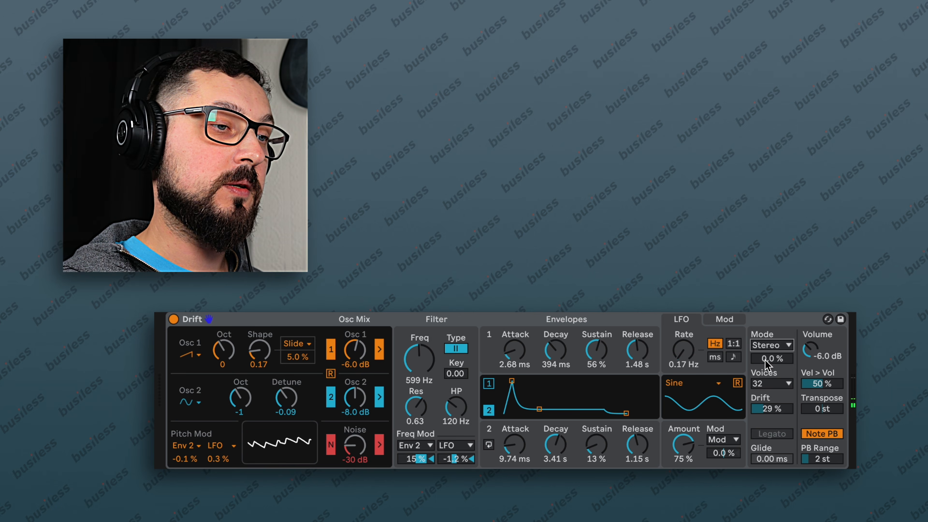
mouse_move(764, 360)
left_mouse_down()
mouse_move(765, 338)
mouse_move(765, 348)
left_mouse_up()
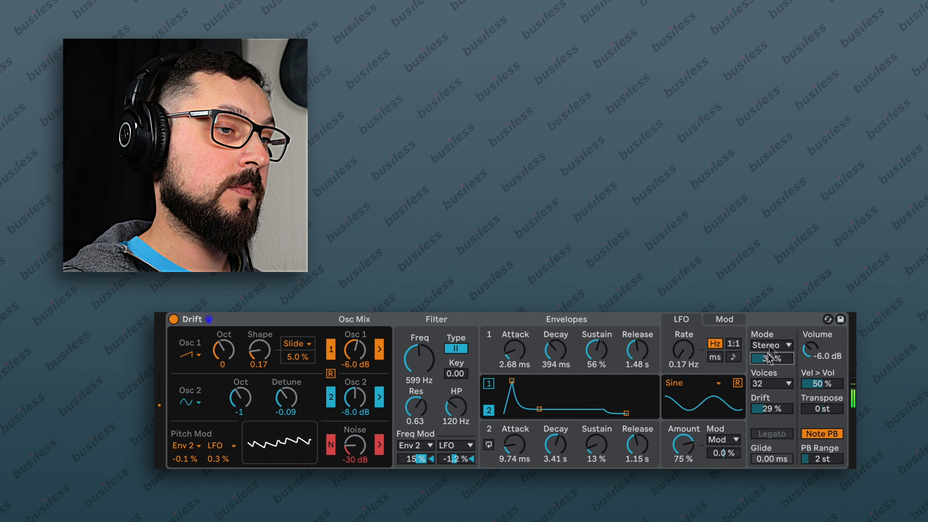
Step: Set the voice mode to Unison with an amount of 19 % and the synth volume to -4.9 dB
left_click_drag(772, 343, 772, 396)
left_click_drag(773, 361, 773, 360)
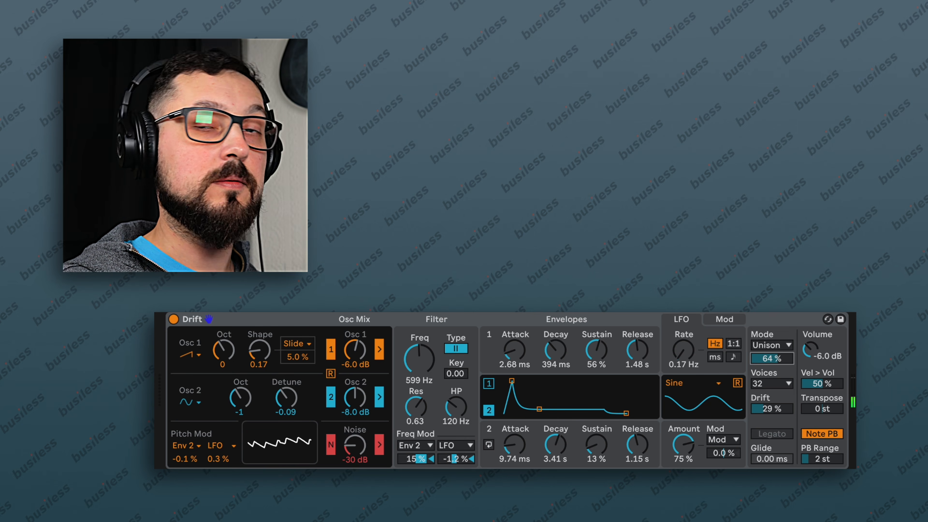
left_click_drag(772, 359, 771, 380)
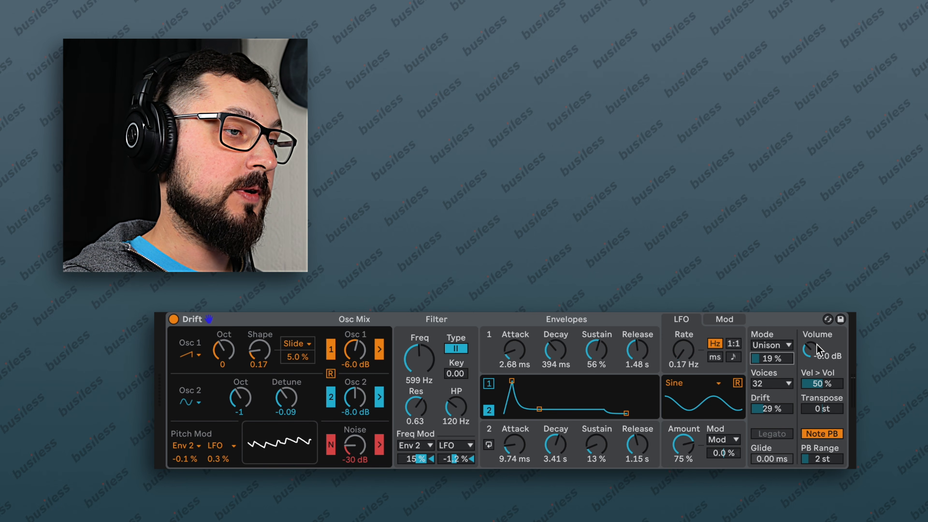
left_click_drag(817, 344, 816, 335)
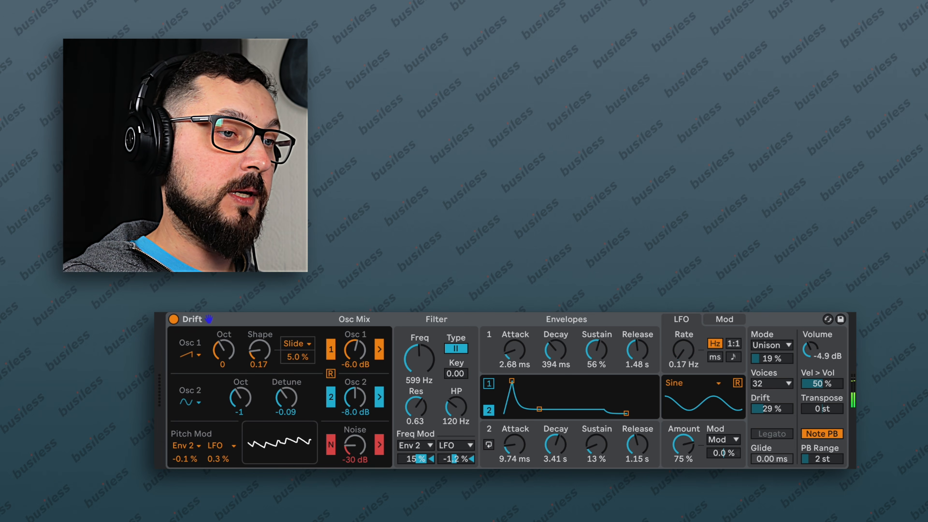
left_click_drag(829, 412, 830, 389)
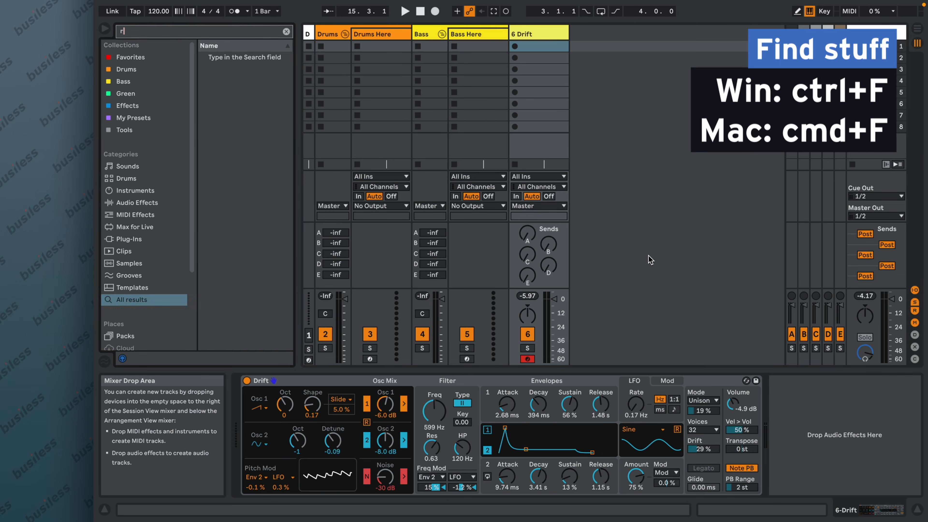
Step: Find the Reverb effect and add it after Drift, with a decay of 851 ms and a reduced dry/wet mix
type("everb")
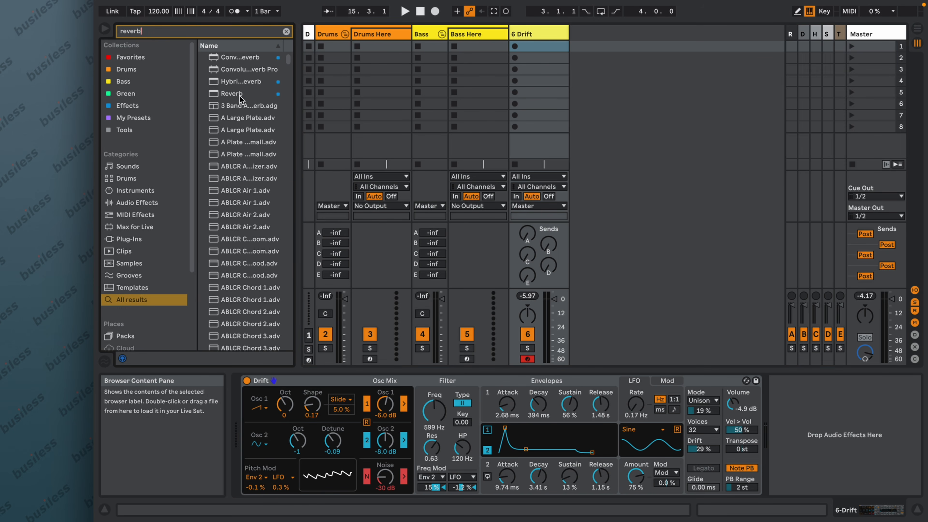
left_click_drag(232, 93, 840, 435)
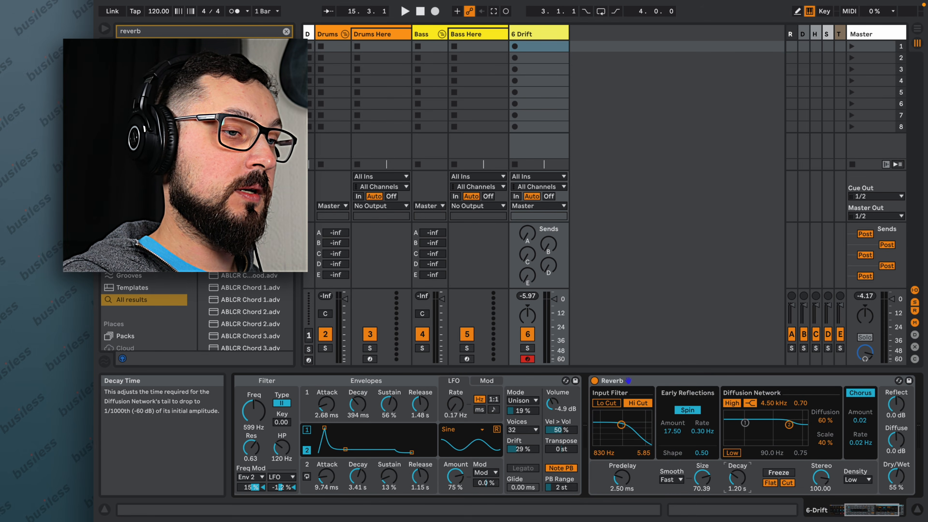
left_click_drag(737, 477, 737, 482)
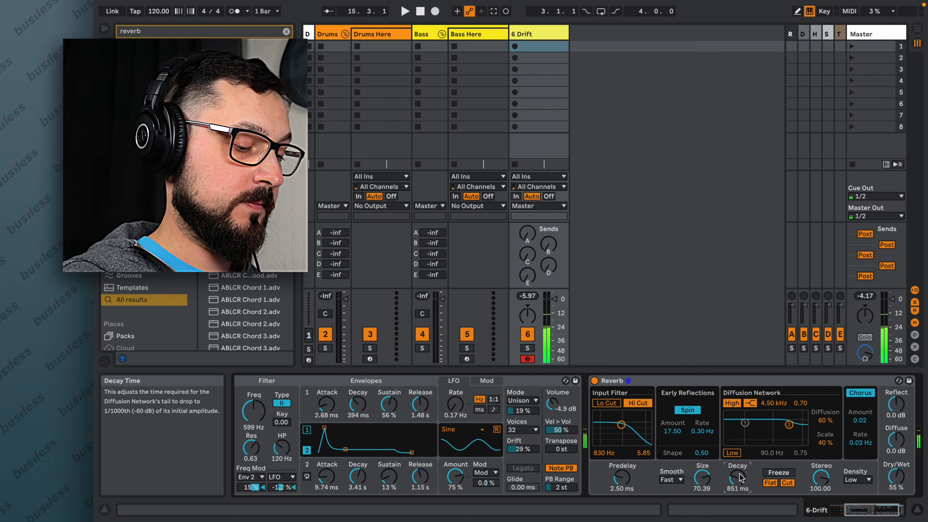
left_click_drag(895, 476, 895, 488)
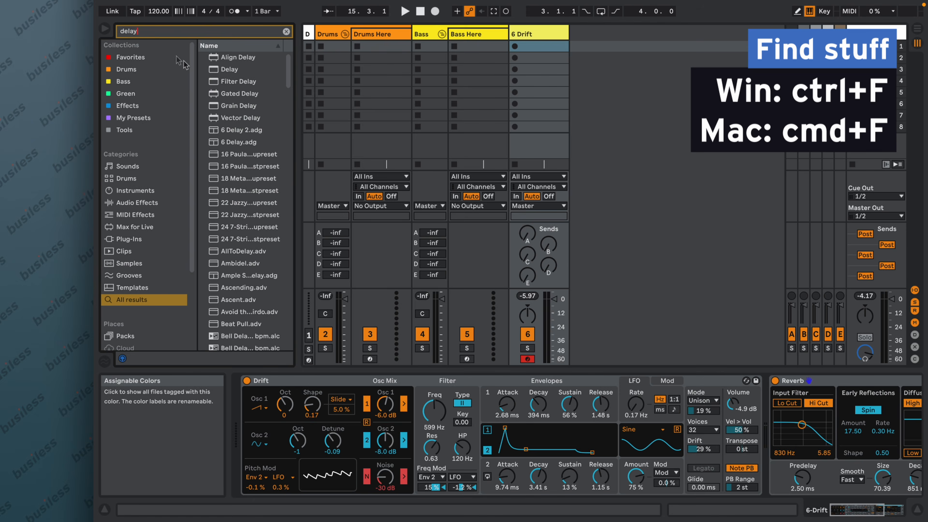
Step: Insert the Delay effect between Drift and Reverb with Ping Pong on, dry/wet at 8.7 % and feedback at 20 %
left_click_drag(756, 406, 756, 406)
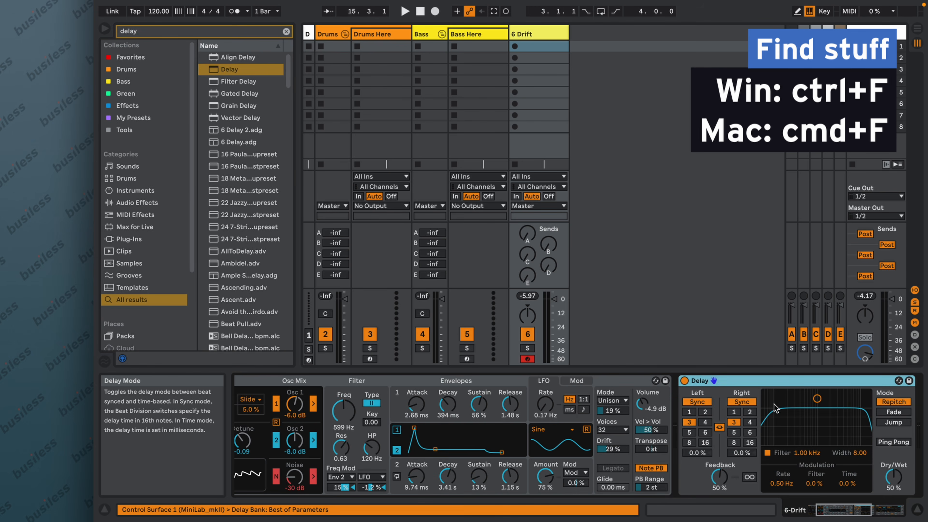
left_click(893, 443)
left_click_drag(893, 477, 893, 484)
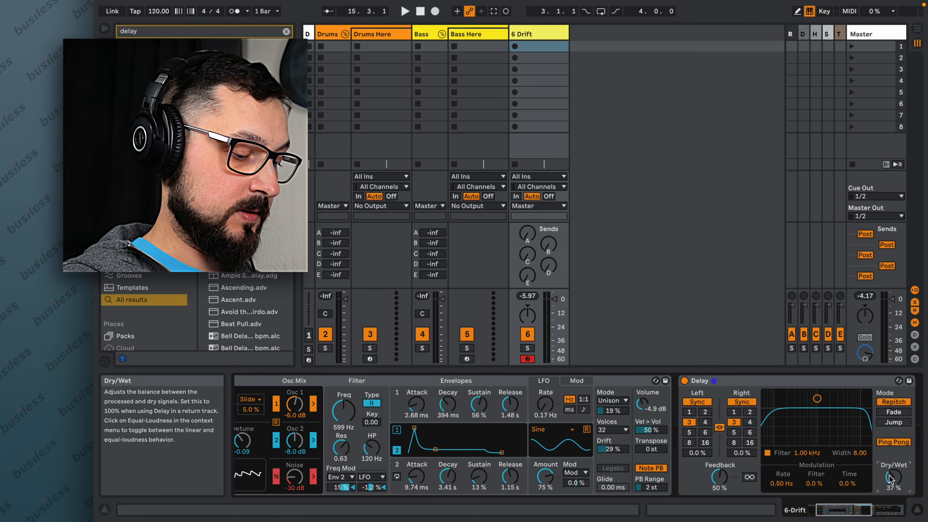
left_click_drag(891, 479, 892, 479)
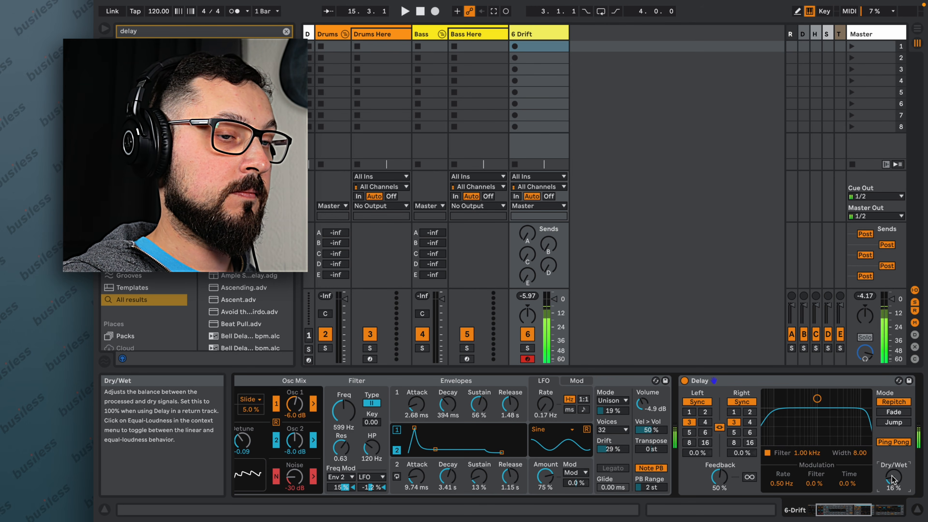
left_click_drag(894, 480, 894, 481)
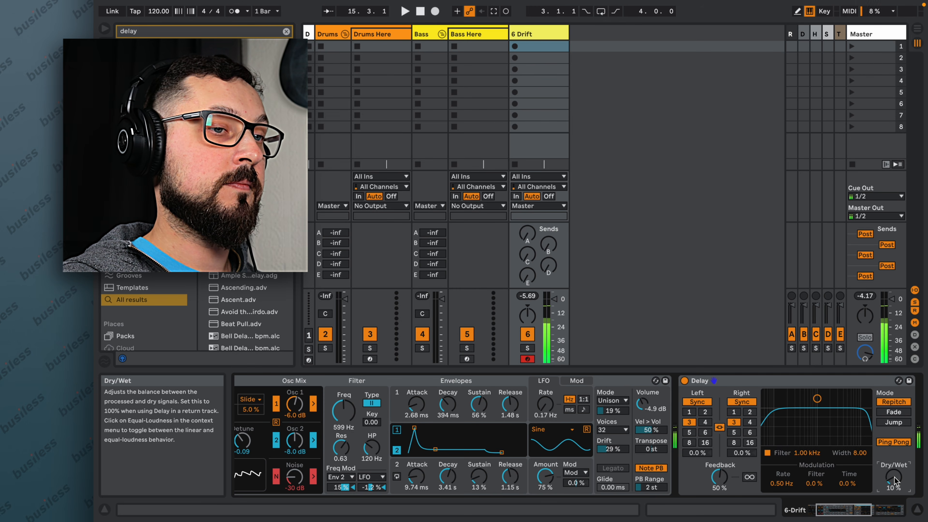
left_click_drag(895, 476, 895, 479)
left_click_drag(726, 477, 728, 477)
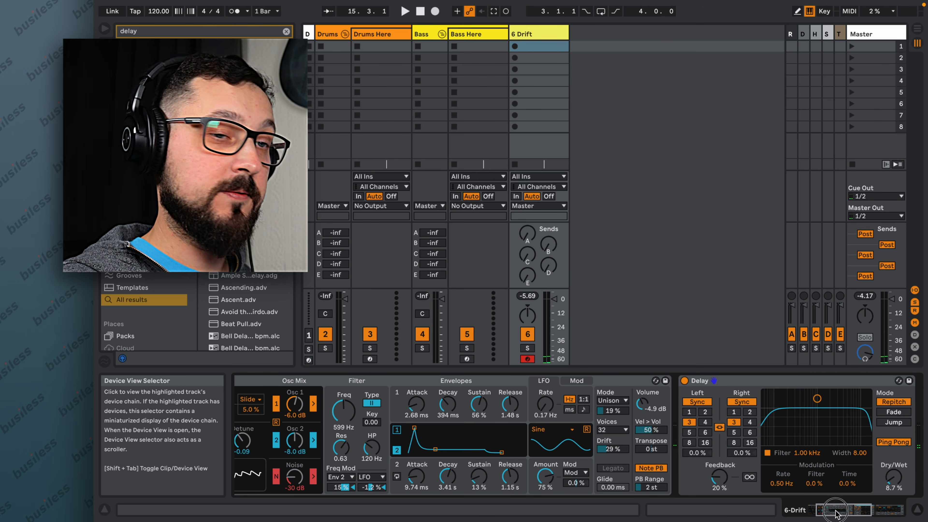
left_click(866, 514)
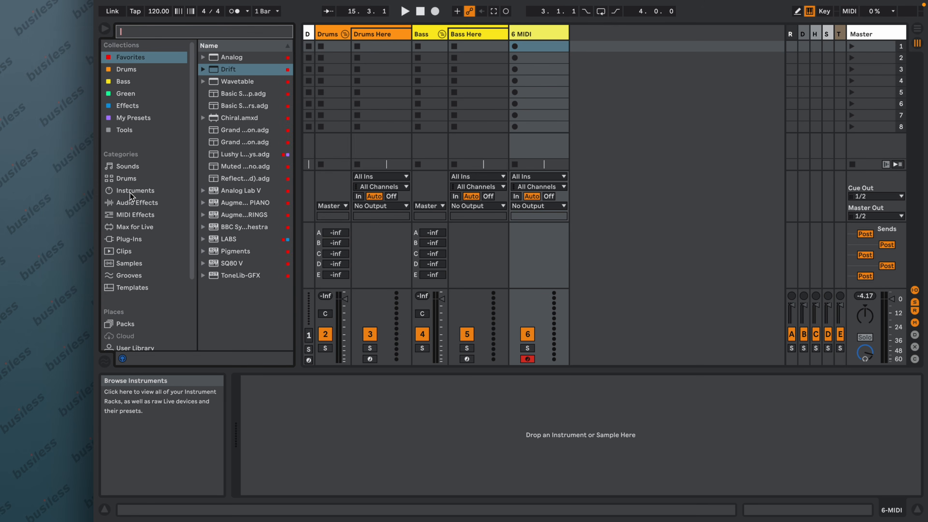
Step: Browse Drift's bass presets among the instruments and load a default Drift onto the empty MIDI track 6
left_click(129, 191)
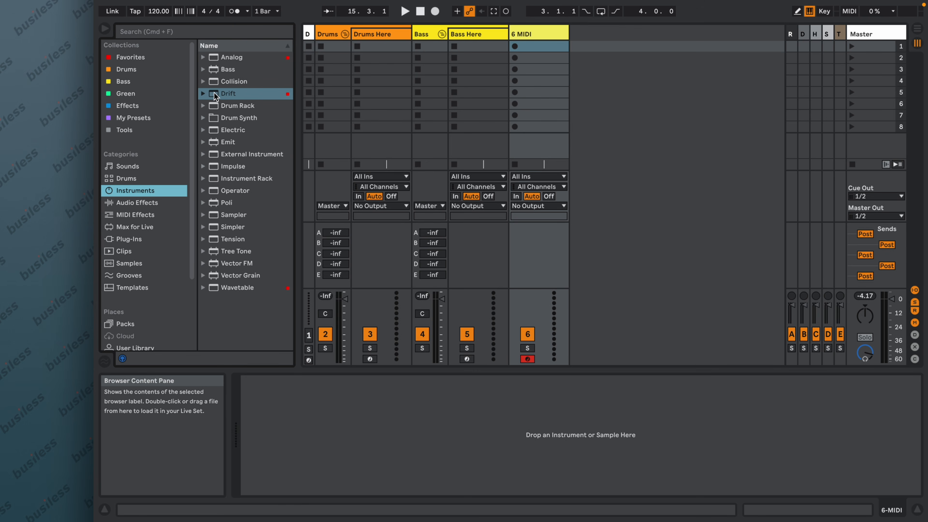
left_click(203, 94)
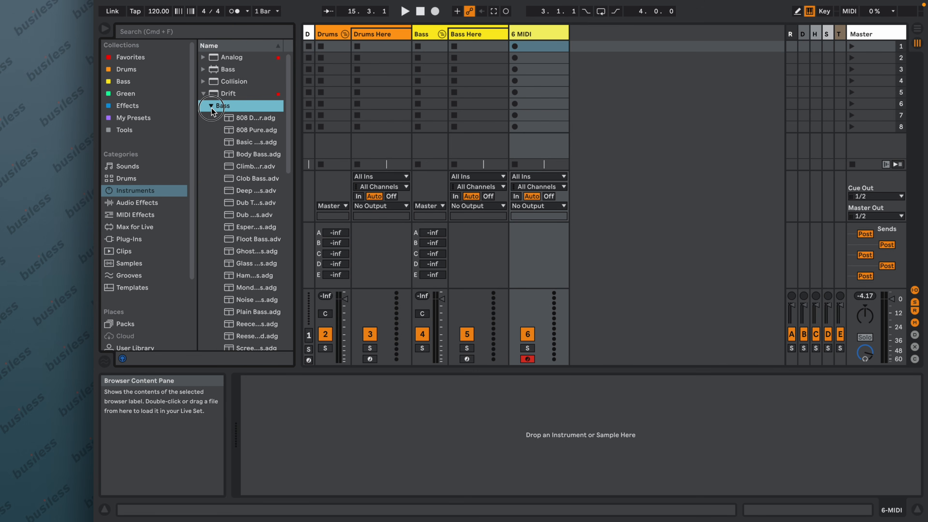
left_click(205, 94)
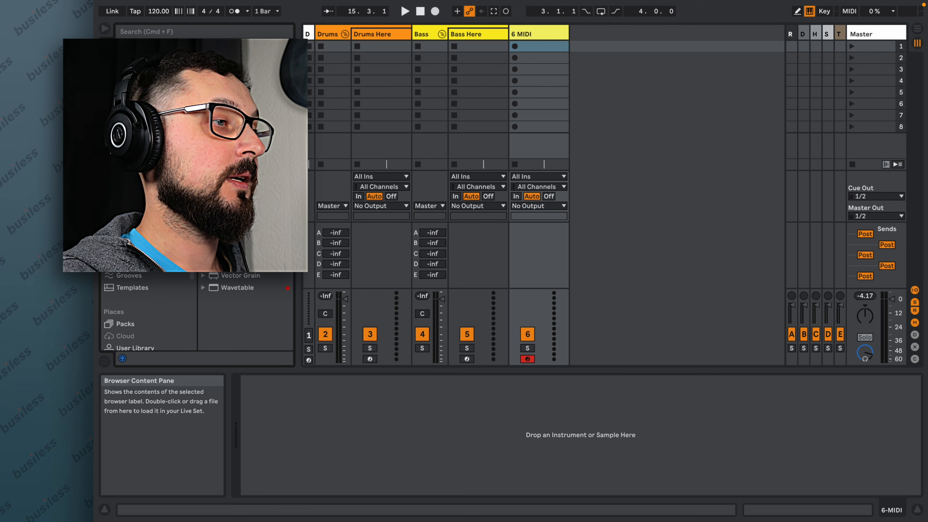
left_click_drag(241, 161, 314, 406)
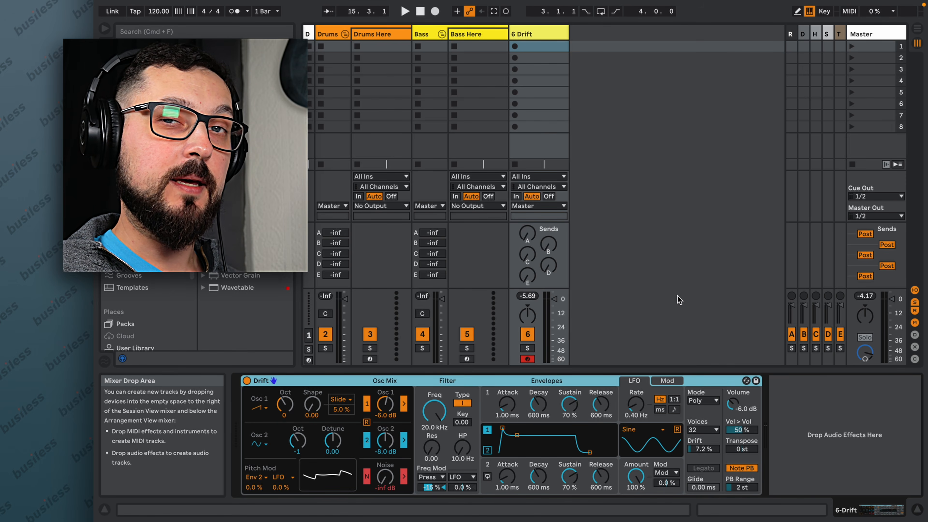
Step: Switch oscillator 1 to the shark-tooth waveform with a shape of 0.50 and set oscillator 2's detune to -0.09
left_click(266, 408)
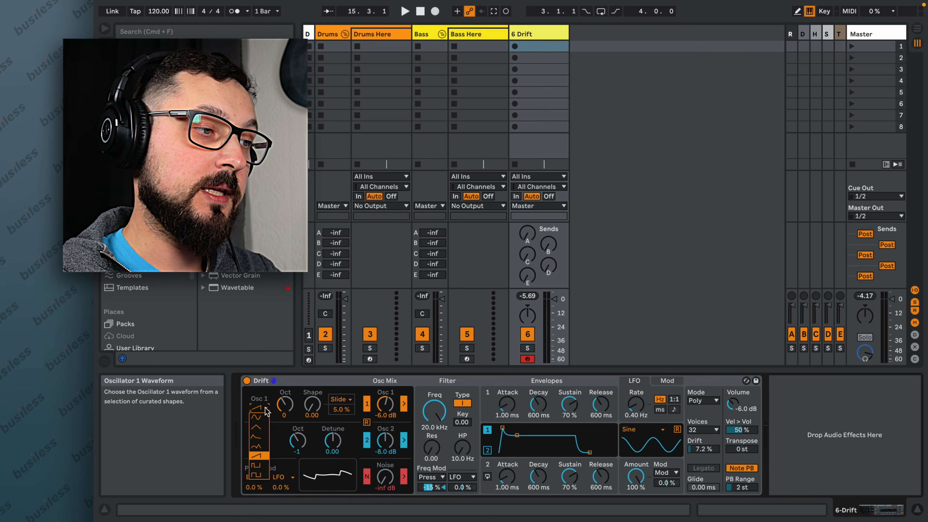
left_click(265, 441)
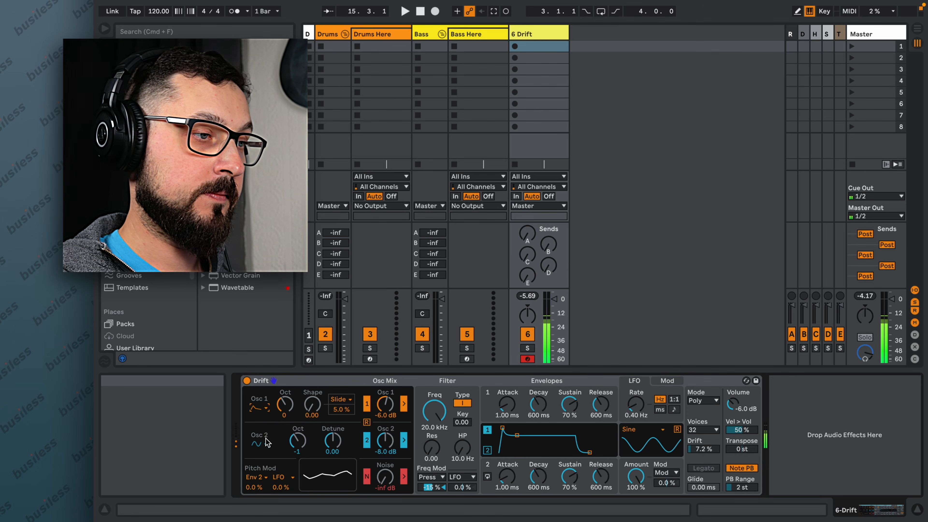
left_click_drag(313, 403, 313, 402)
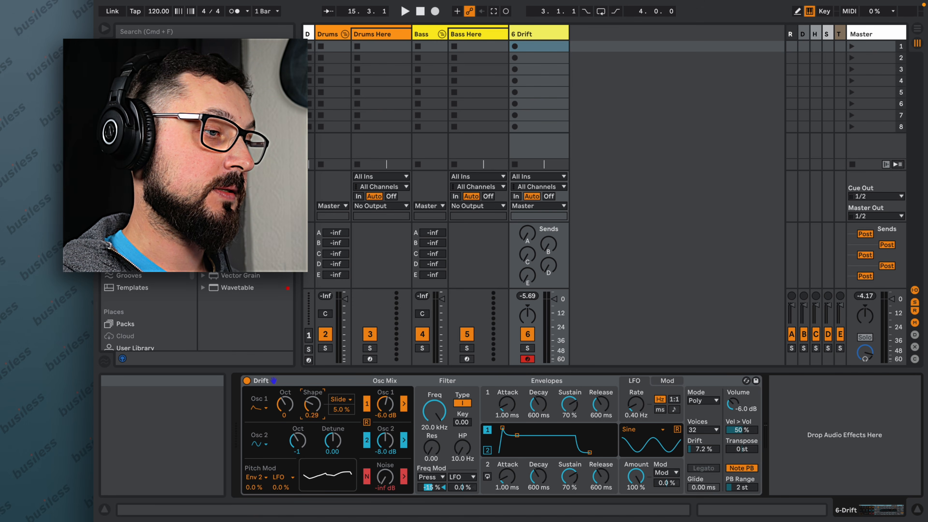
left_click_drag(313, 402, 315, 410)
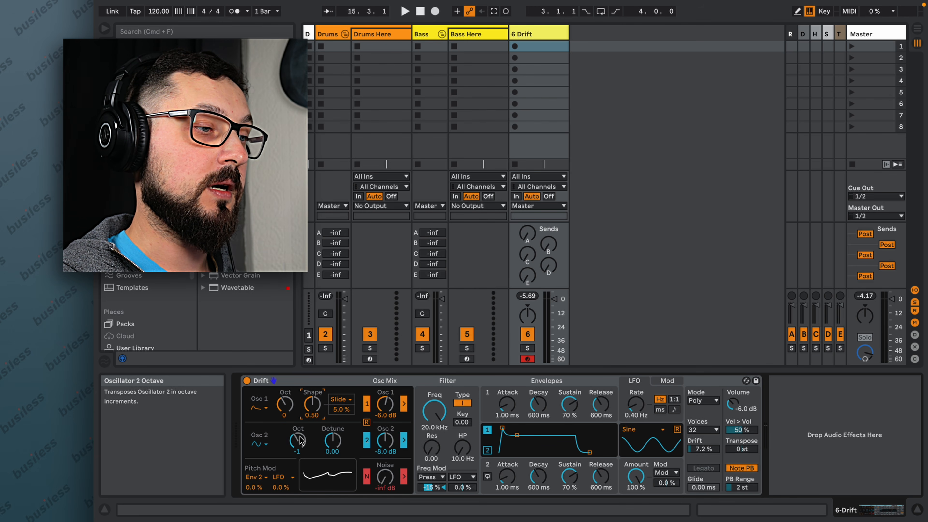
left_click(338, 441)
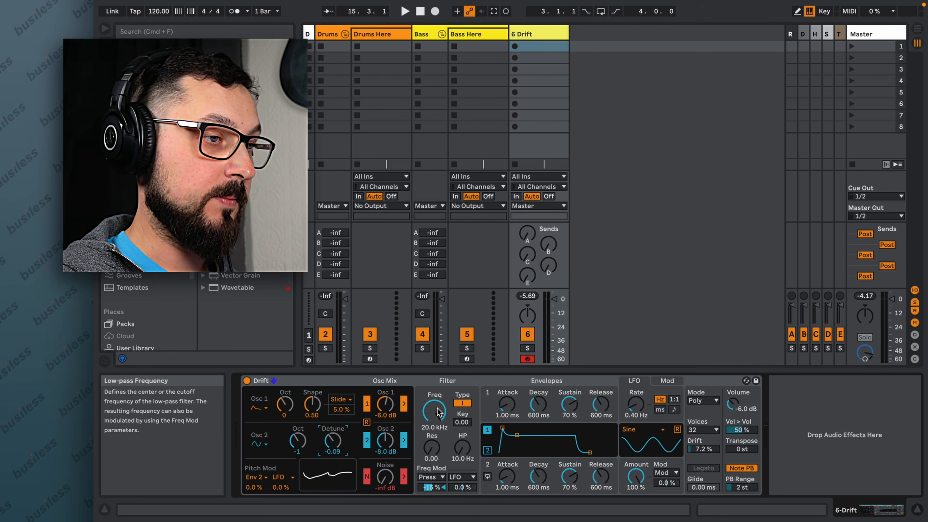
Step: Lower the filter frequency to 346 Hz and raise the gains to 6.0 dB for oscillator 1 and -2.0 dB for oscillator 2
left_click_drag(438, 412, 438, 459)
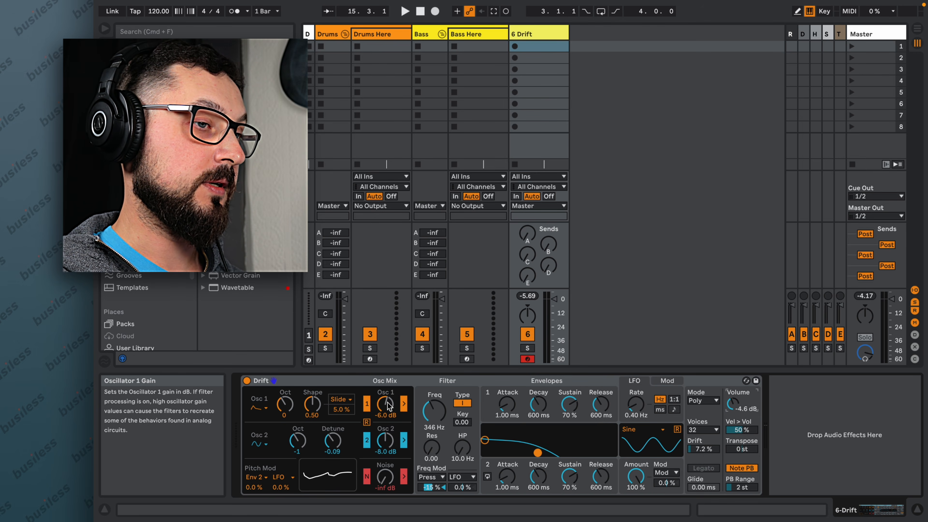
left_click_drag(379, 415, 379, 387)
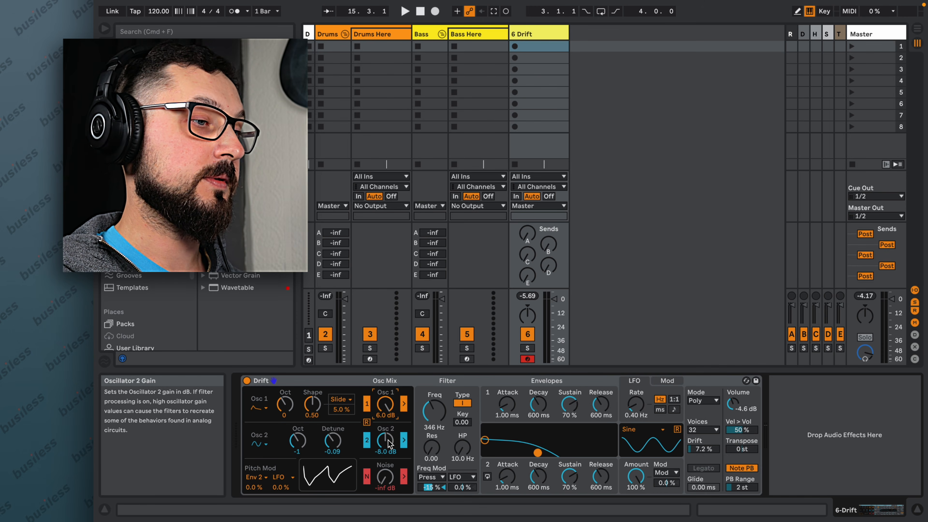
left_click_drag(385, 440, 384, 420)
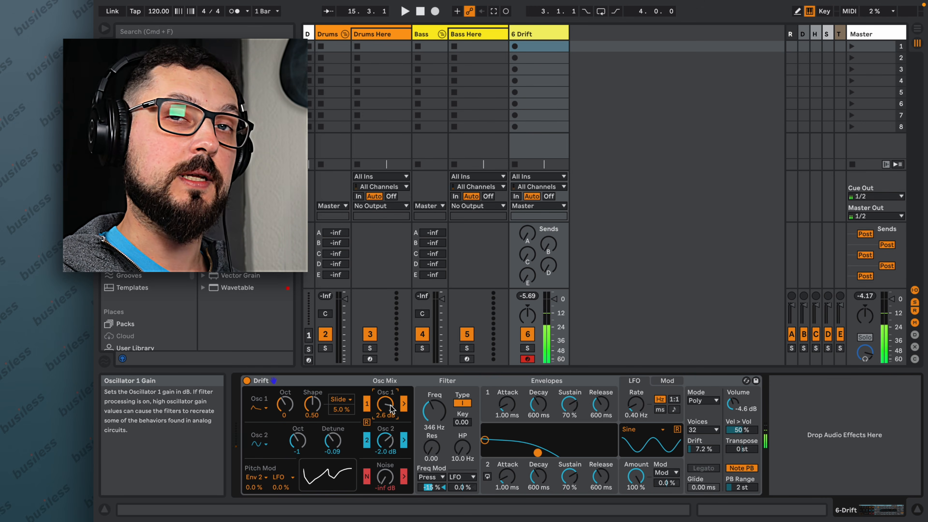
Step: Reduce oscillator 1's gain to -3.5 dB and set the filter to 278 Hz with a resonance of 0.38
scroll(391, 409, "down", 2)
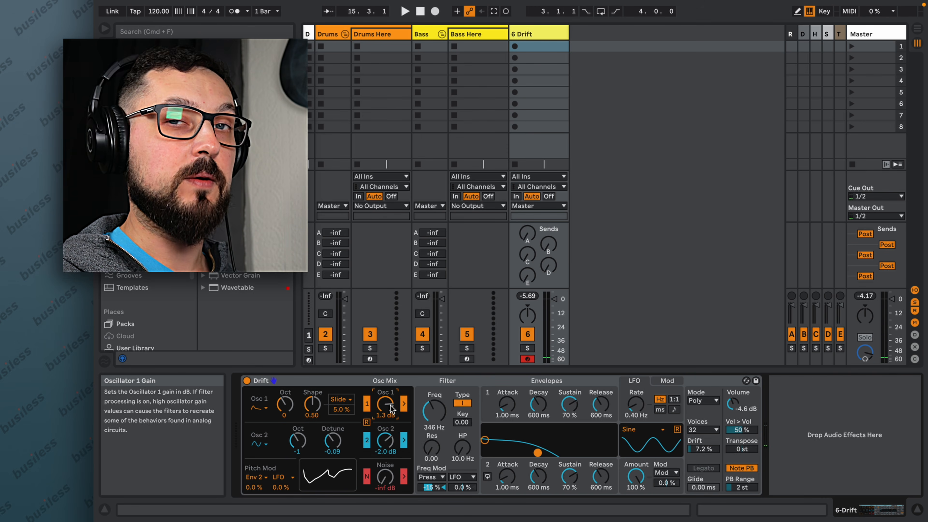
left_click_drag(391, 409, 385, 408)
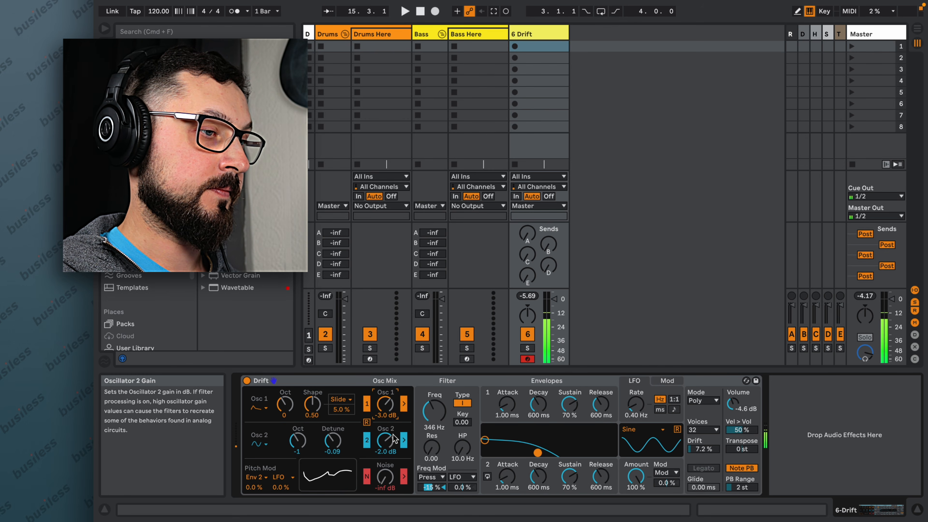
left_click_drag(387, 407, 388, 408)
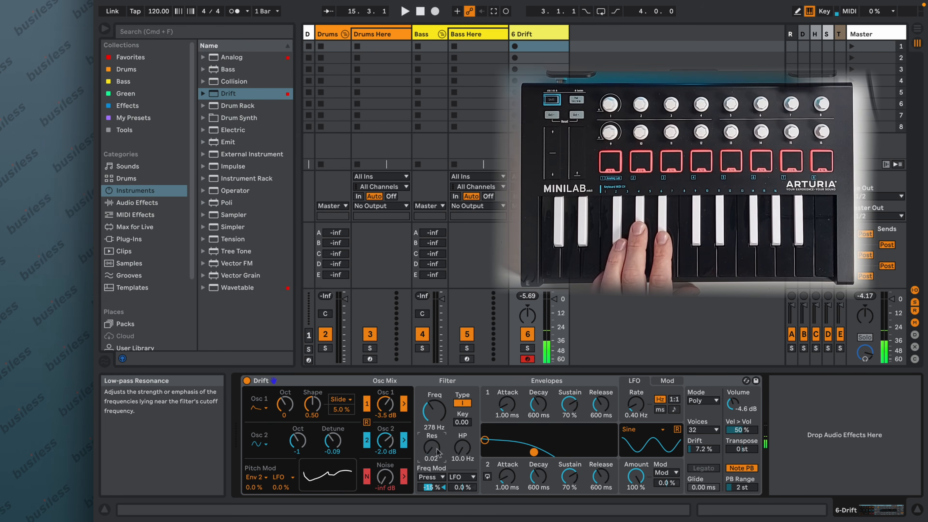
left_click_drag(437, 452, 437, 444)
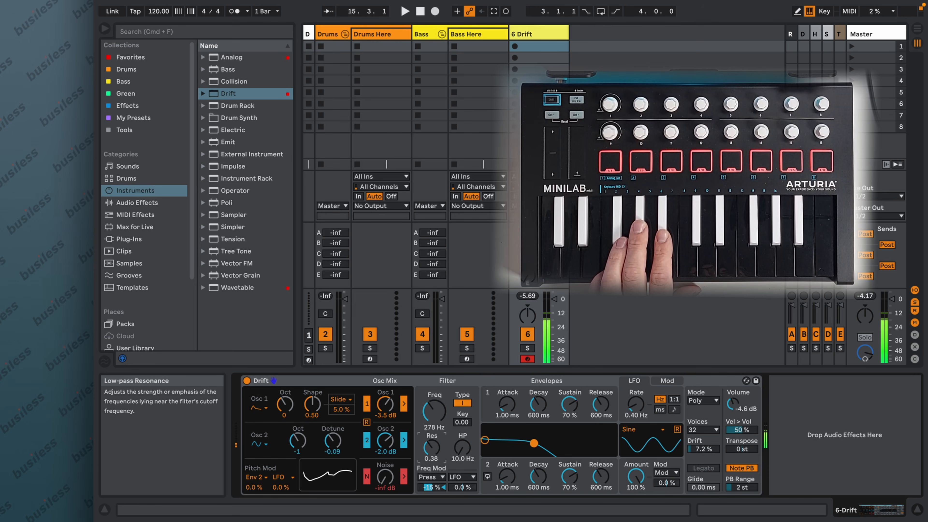
Step: Switch the filter to type II with a resonance of 0.42 and a high-pass frequency of 33.5 Hz
left_click(462, 403)
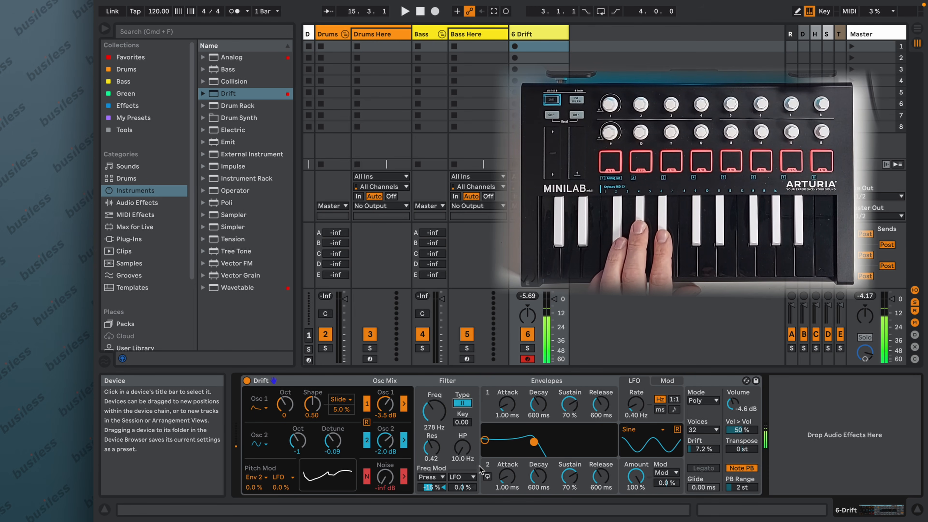
left_click_drag(462, 447, 462, 437)
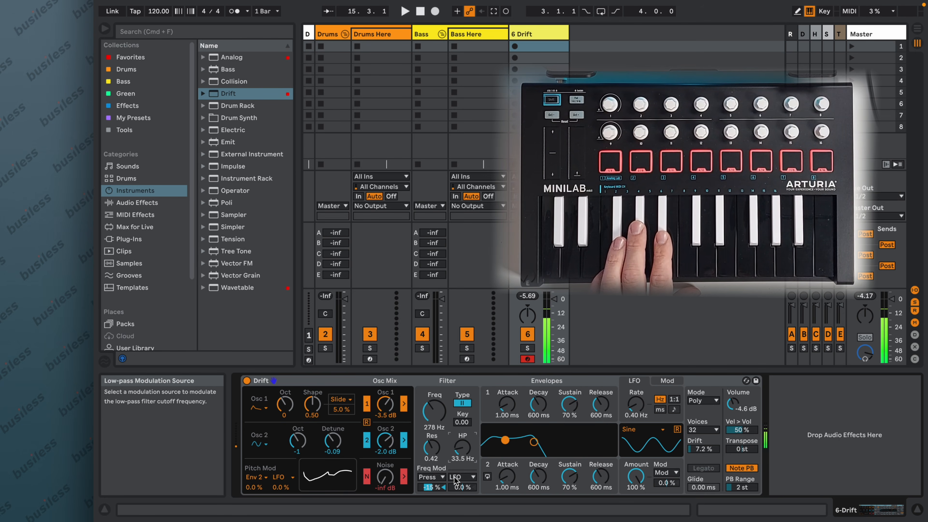
Step: Shape envelope 1 with a 4.68 ms attack, 394 ms decay, 40% sustain and 359 ms release
left_click(509, 403)
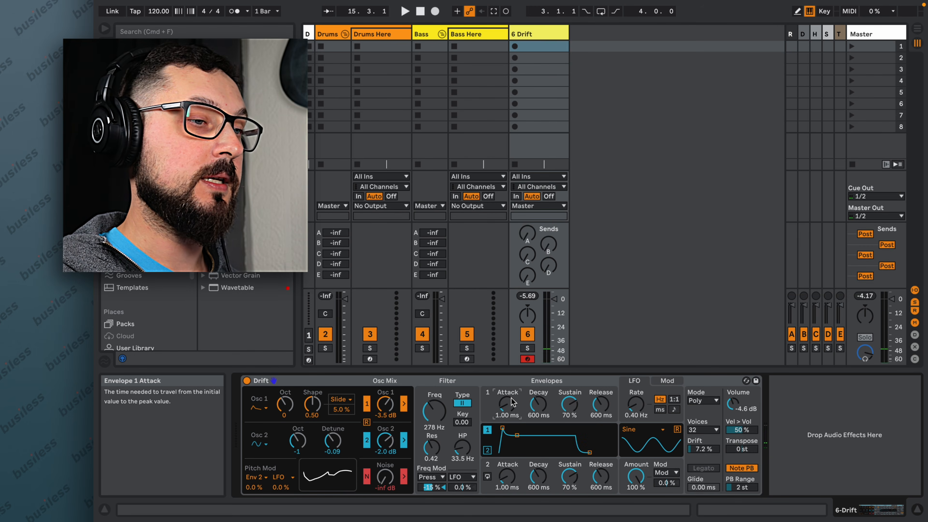
left_click_drag(511, 402, 511, 394)
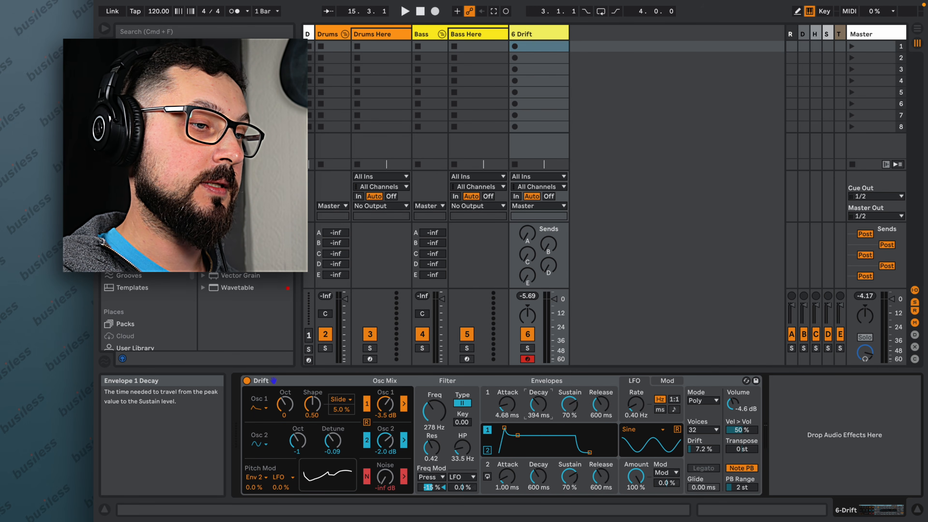
left_click_drag(569, 403, 569, 419)
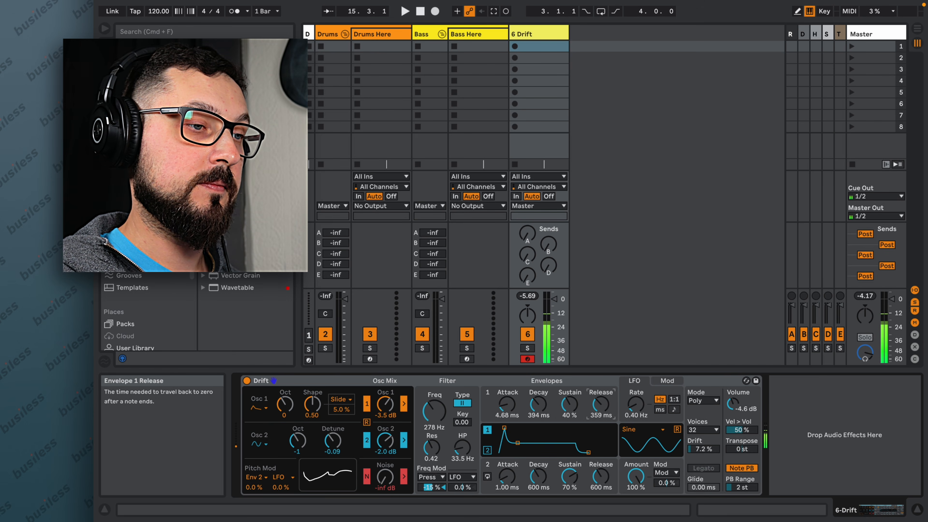
left_click_drag(605, 407, 605, 410)
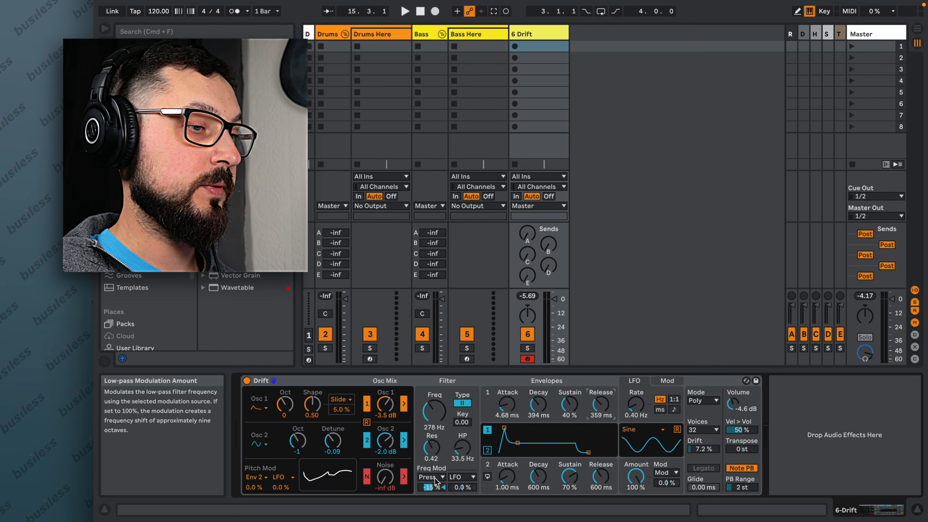
Step: Make Env 2 the first modulation source of the filter frequency, with an amount of 11%
left_click(435, 477)
left_click(443, 415)
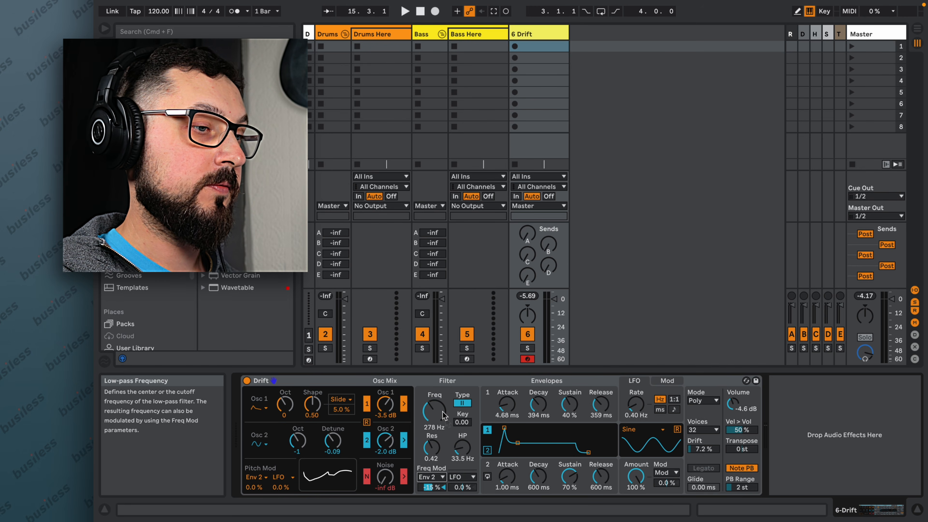
left_click_drag(428, 486, 429, 488)
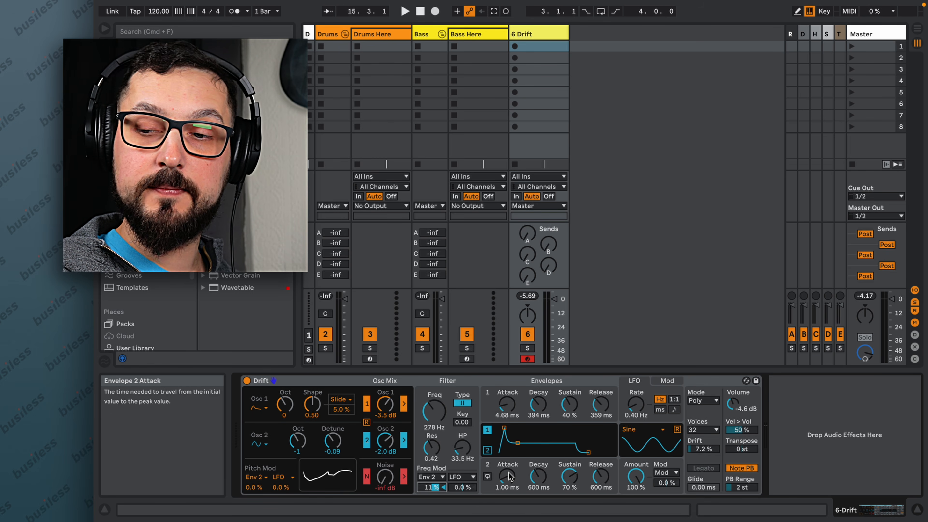
Step: Shape envelope 2 with a 12.2 ms attack, 3.66 s decay, 25% sustain and 359 ms release
left_click_drag(508, 472, 508, 465)
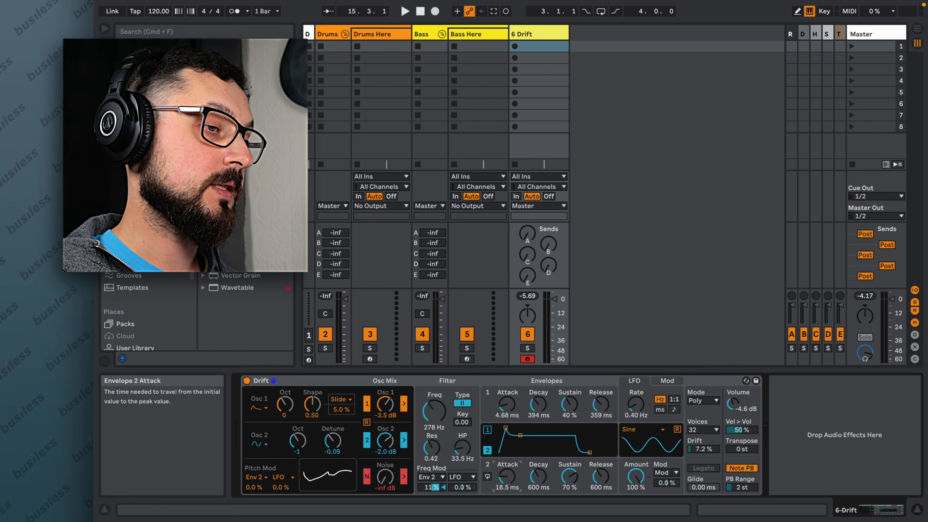
mouse_move(538, 476)
left_mouse_down()
mouse_move(538, 451)
mouse_move(534, 479)
left_mouse_up()
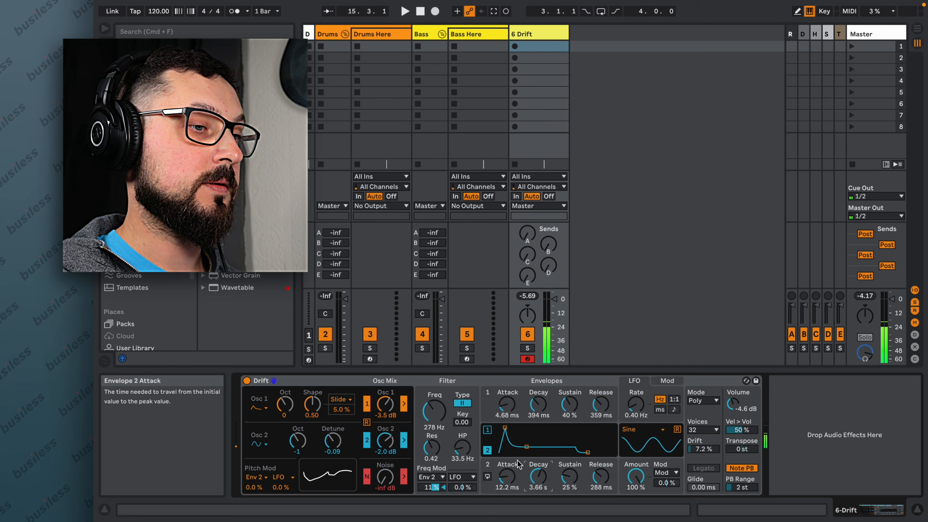
left_click_drag(600, 476, 600, 473)
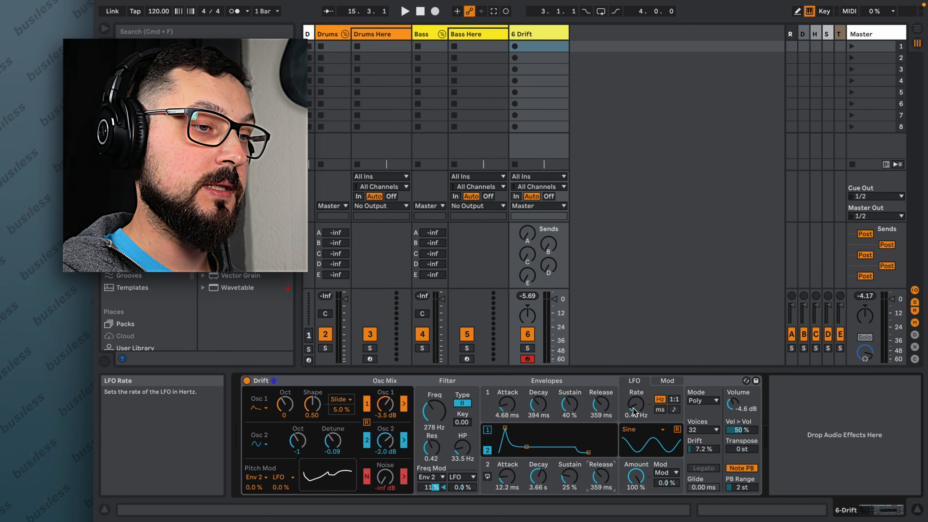
Step: Keep the LFO on Sine, set its filter frequency modulation to 2.4% and raise the filter frequency to 346 Hz
left_click(647, 433)
left_click(646, 432)
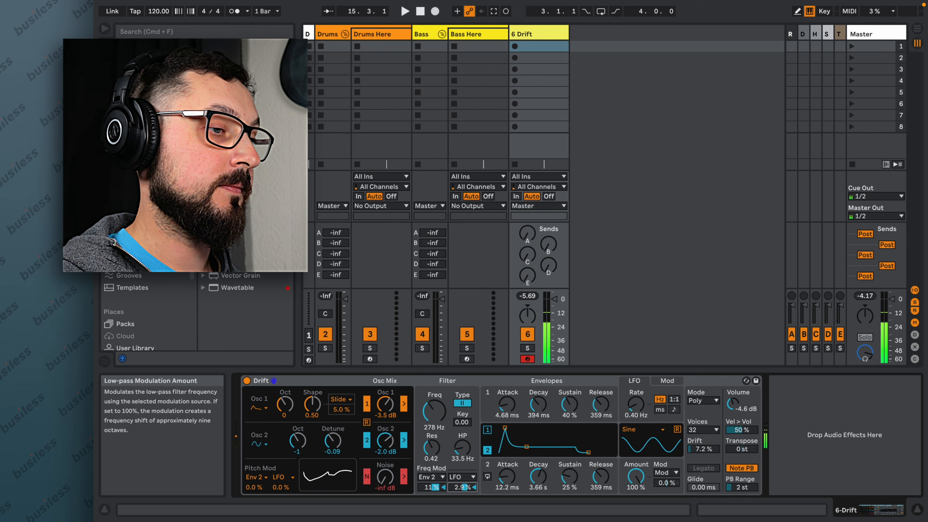
left_click_drag(430, 414, 431, 410)
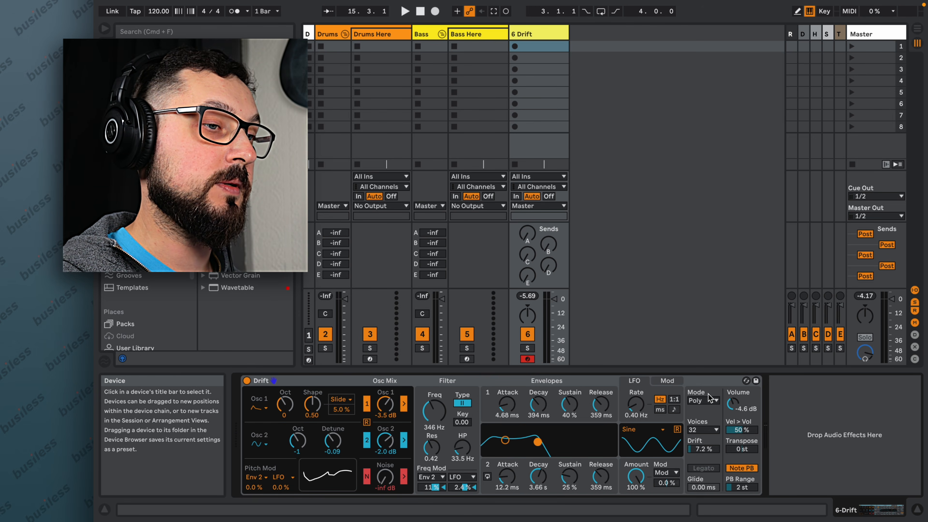
Step: Switch the voice mode to Mono with a thickness of 25% and raise the Drift amount to 29%
left_click(703, 400)
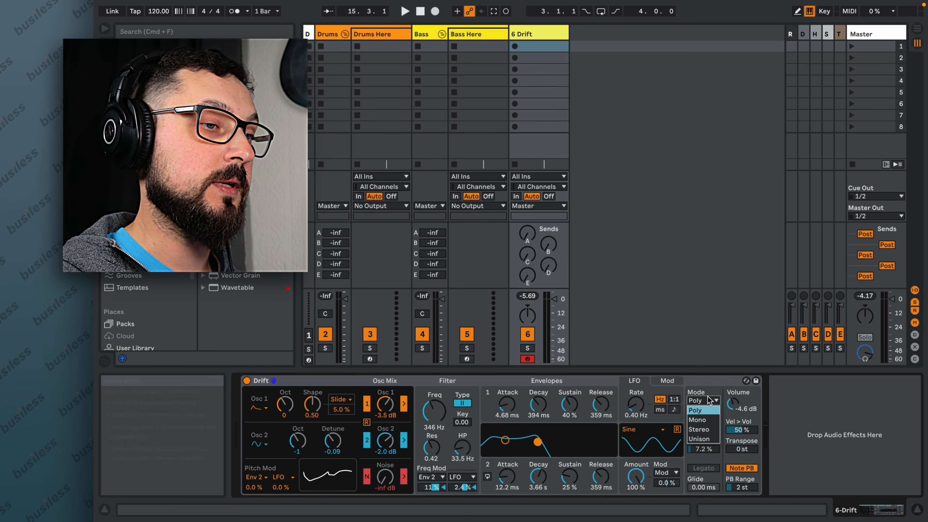
left_click(712, 420)
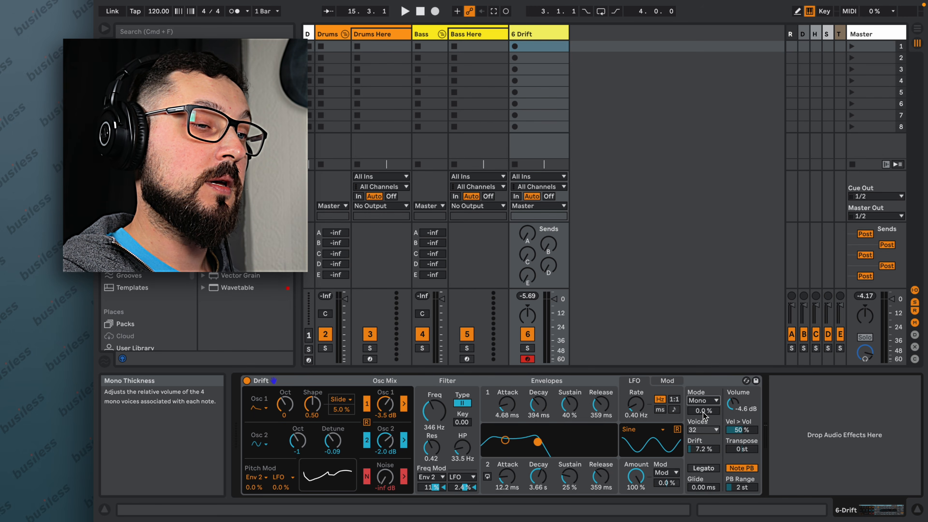
left_click_drag(703, 412, 703, 401)
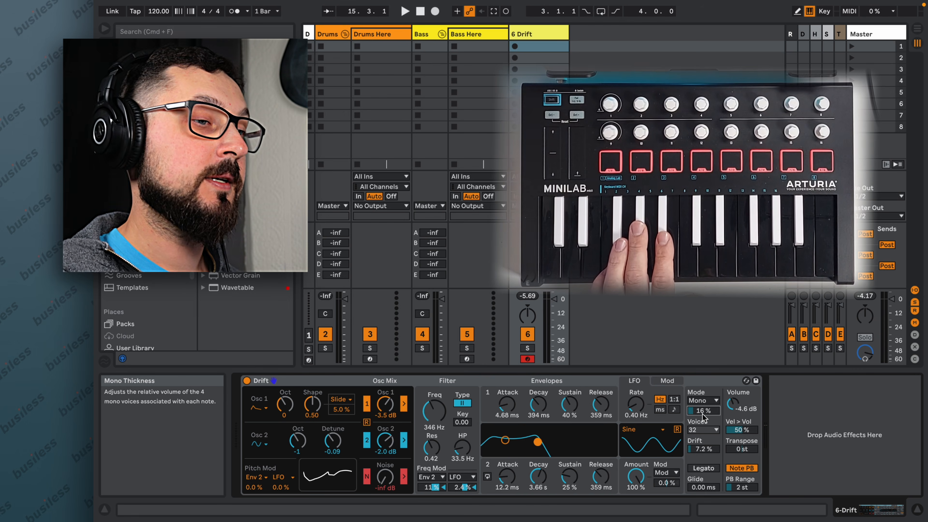
left_click_drag(704, 453, 704, 434)
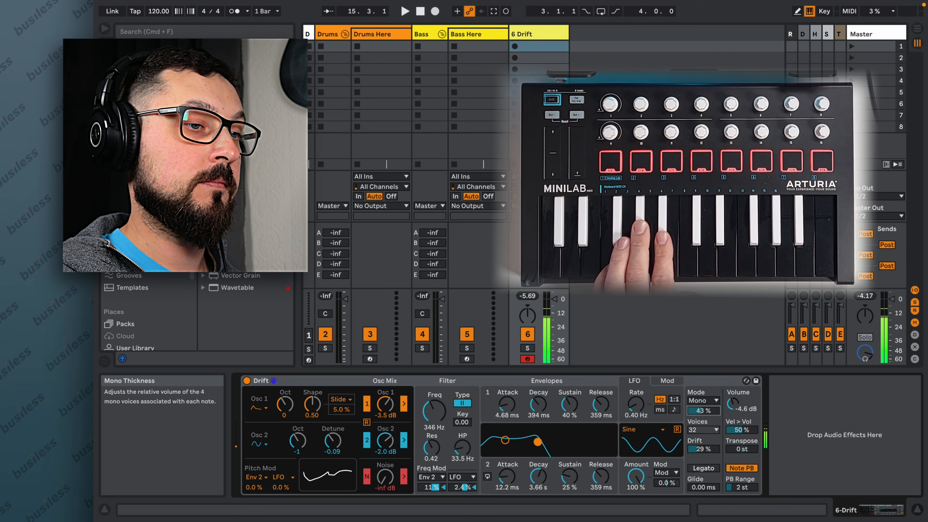
left_click_drag(703, 411, 703, 418)
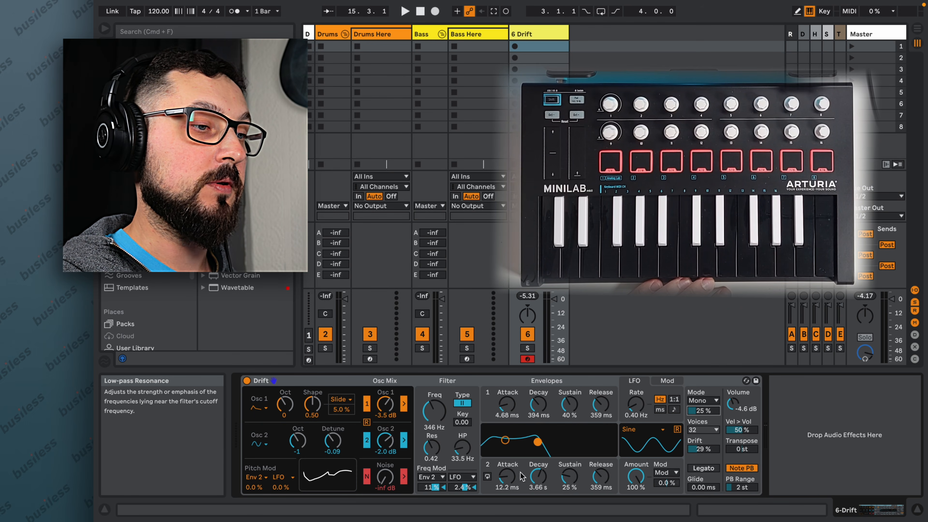
Step: Turn envelope 2 into a cycling envelope, tempo-synced at 1/8 with a hold of 0.47
left_click(487, 477)
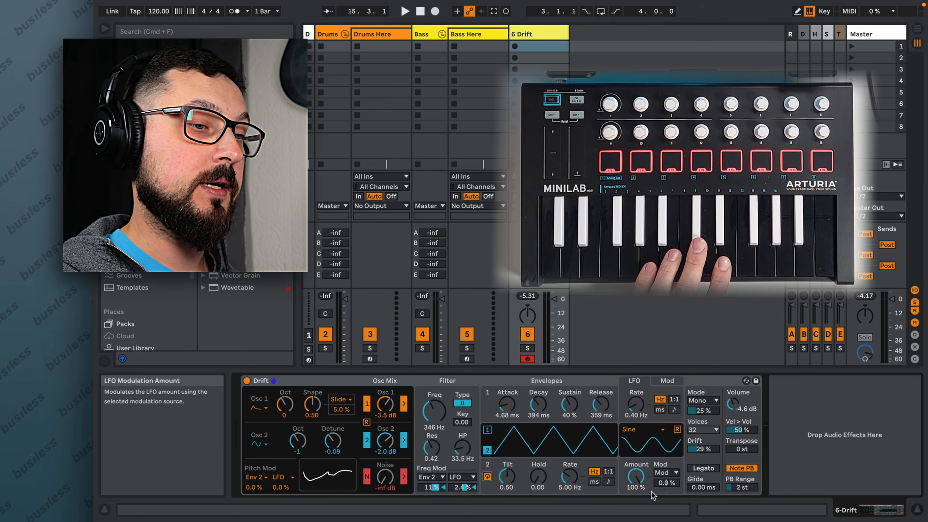
left_click(607, 483)
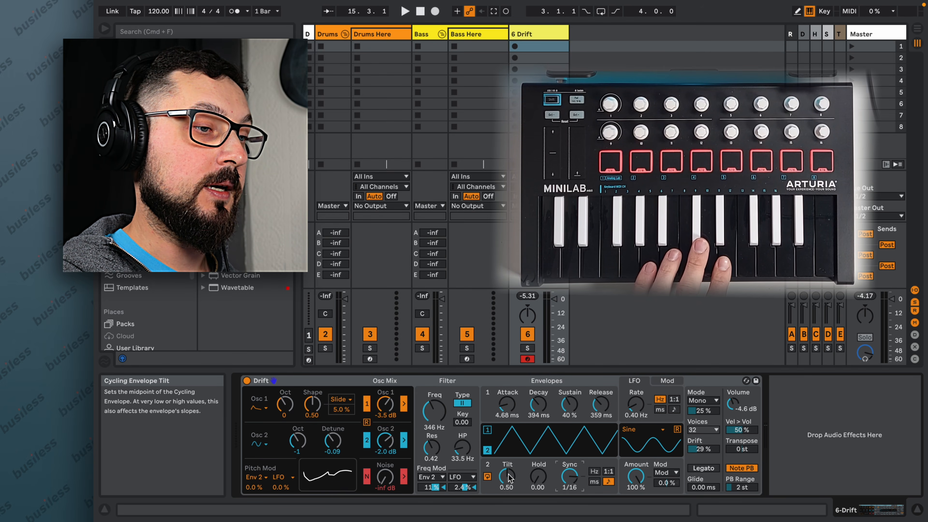
left_click_drag(537, 476, 539, 477)
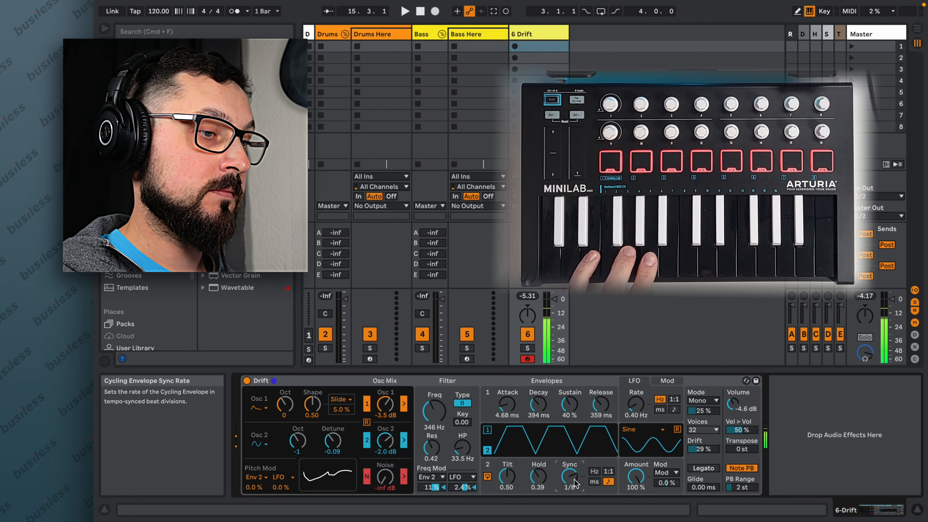
mouse_move(538, 476)
left_mouse_down()
mouse_move(538, 453)
mouse_move(538, 496)
mouse_move(538, 462)
left_mouse_up()
left_click_drag(540, 474, 540, 489)
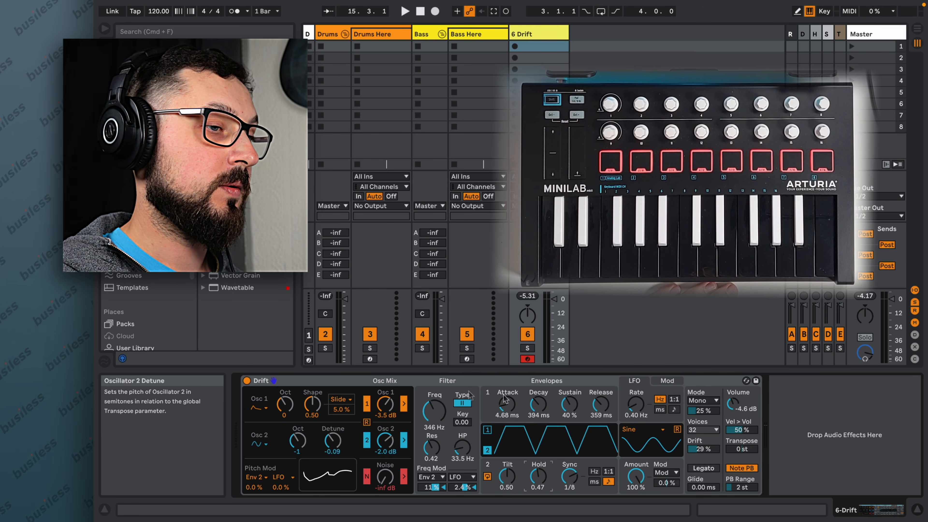
Step: Set the modulation matrix's Mod wheel routing to HP Frequency to an amount of 31%
left_click(667, 381)
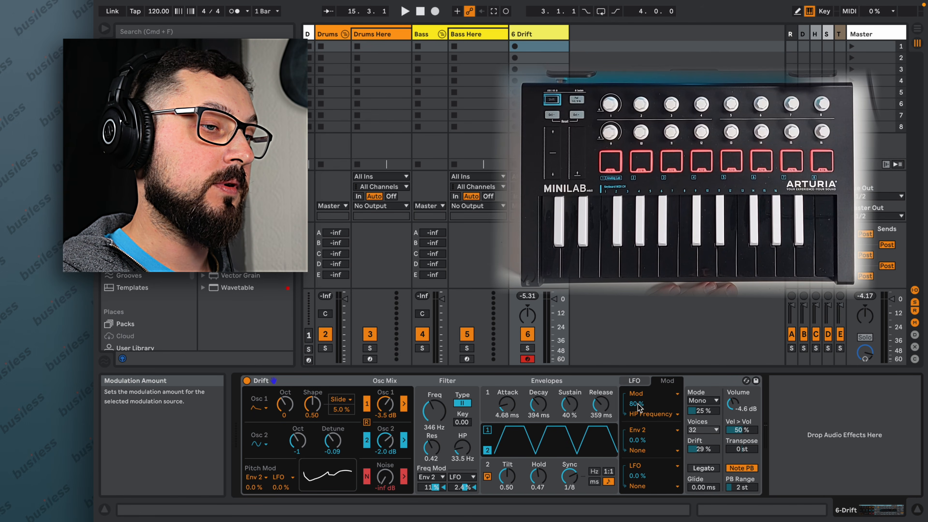
left_click(639, 394)
left_click(639, 394)
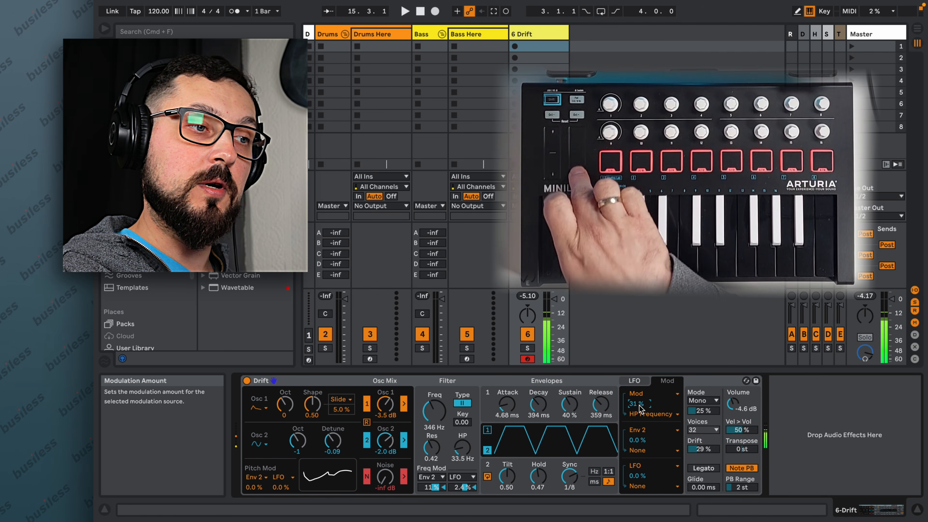
Step: Route Mod to Cyc Env Rate at 64% in the second modulation slot and set the cycling envelope's sync rate to 1/16
left_click(638, 431)
left_click(643, 487)
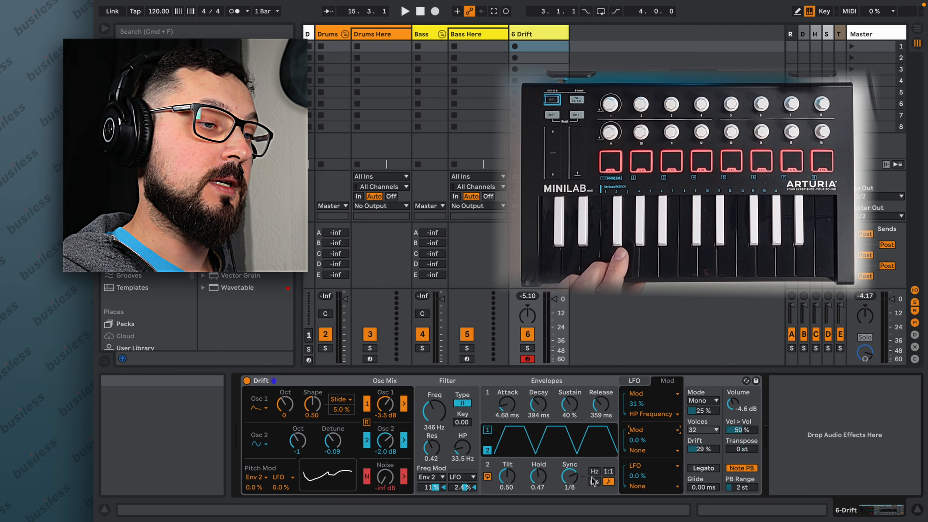
left_click(643, 452)
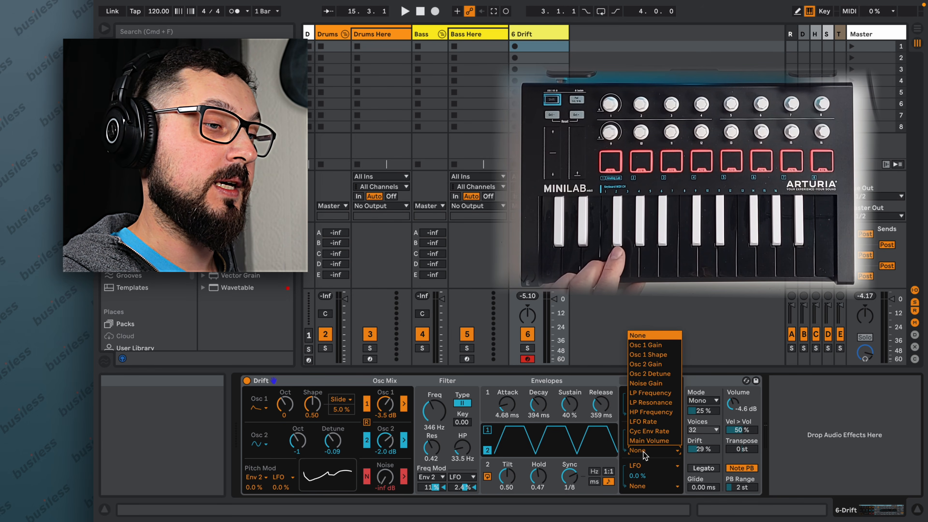
left_click(668, 433)
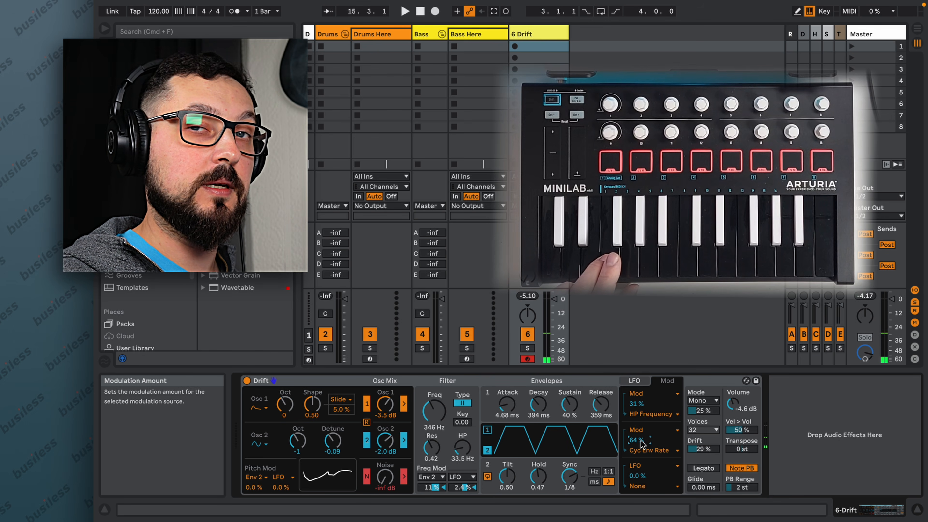
left_click_drag(569, 476, 569, 466)
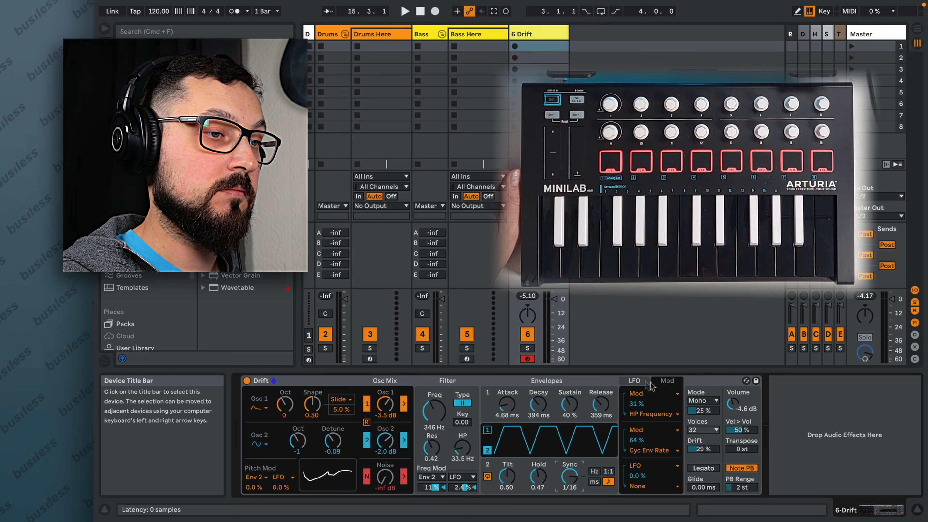
left_click(635, 381)
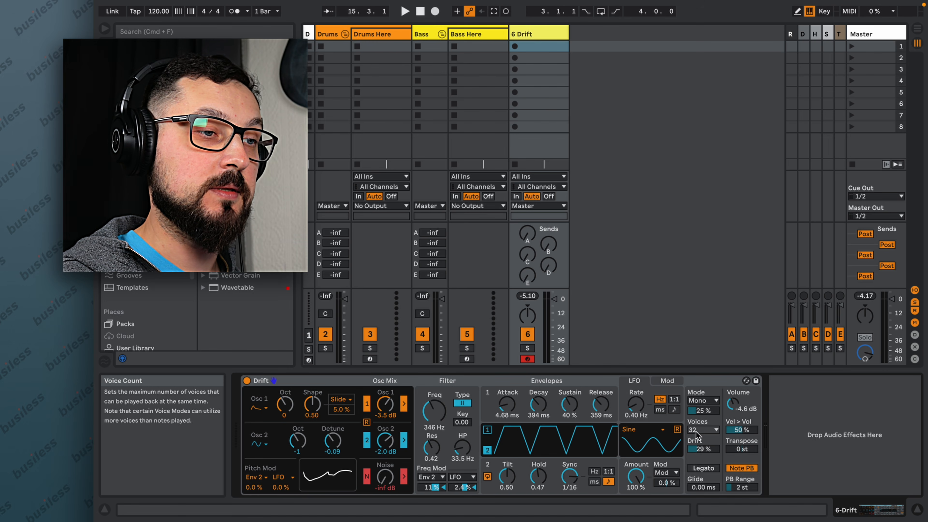